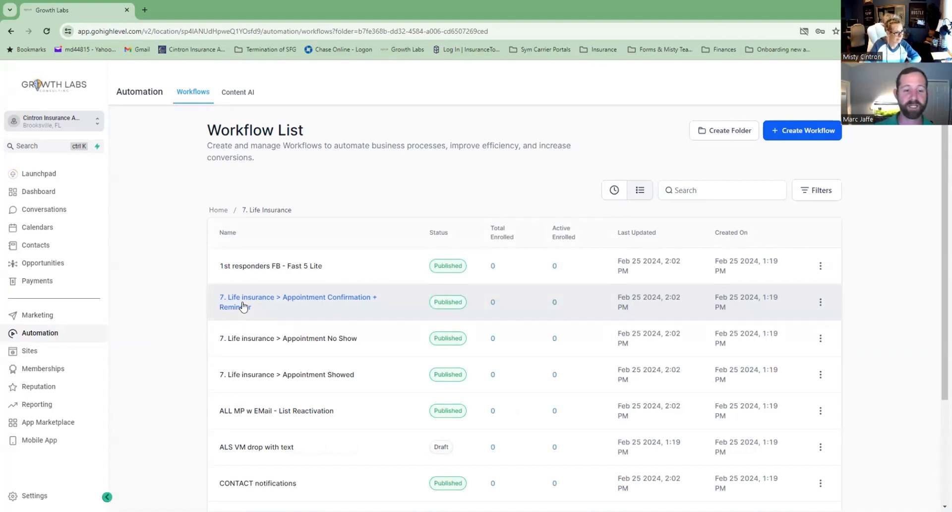
# Open the '1st responders FB - Fast 5 Lite' workflow's trigger settings.
pyautogui.click(265, 269)
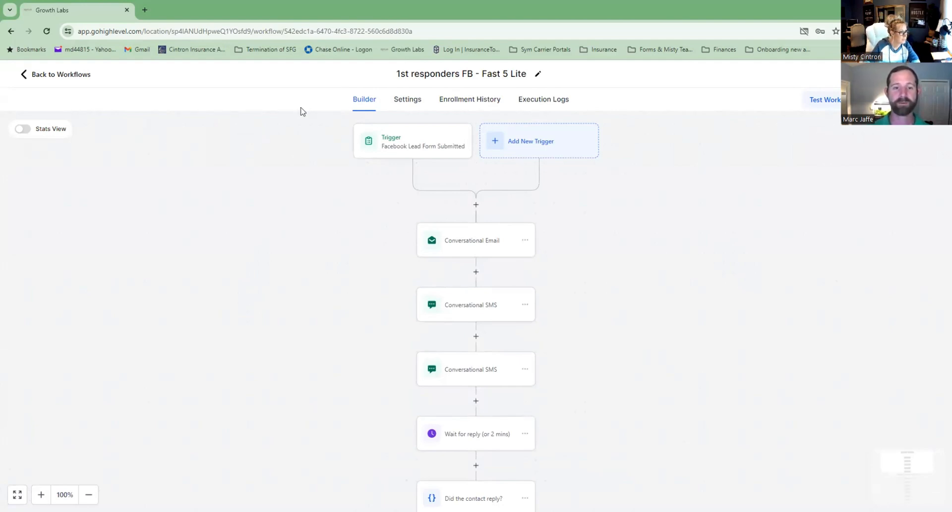
pyautogui.click(398, 145)
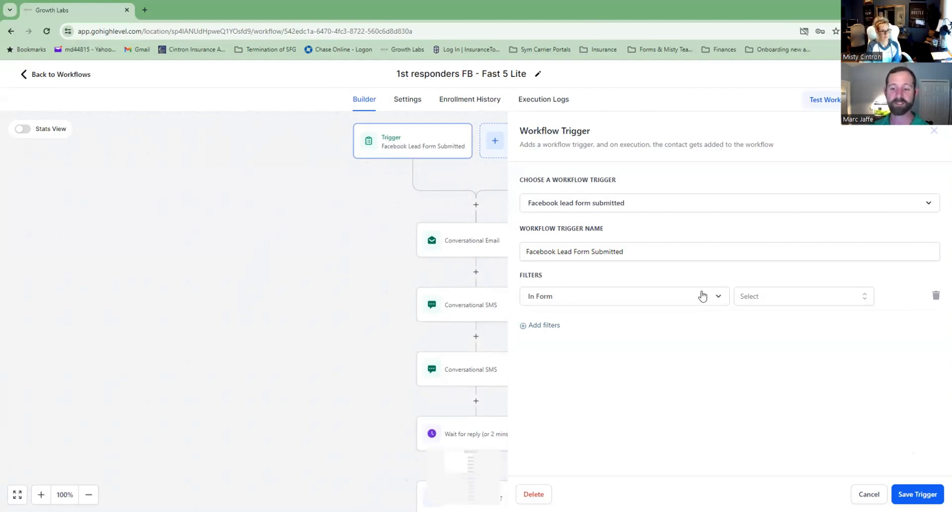
# Limit the trigger to the '1st responder Feb 2024' form, save it, and open the first email step.
pyautogui.click(755, 296)
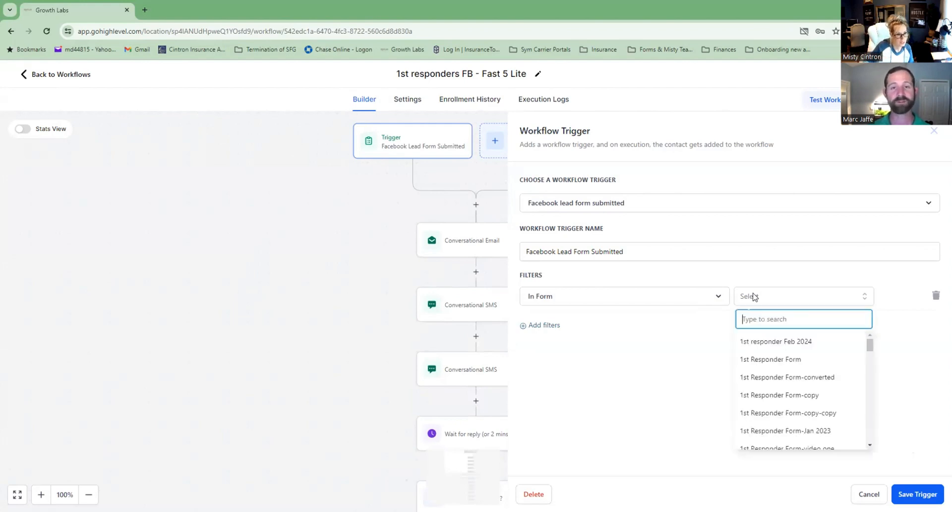
pyautogui.click(761, 351)
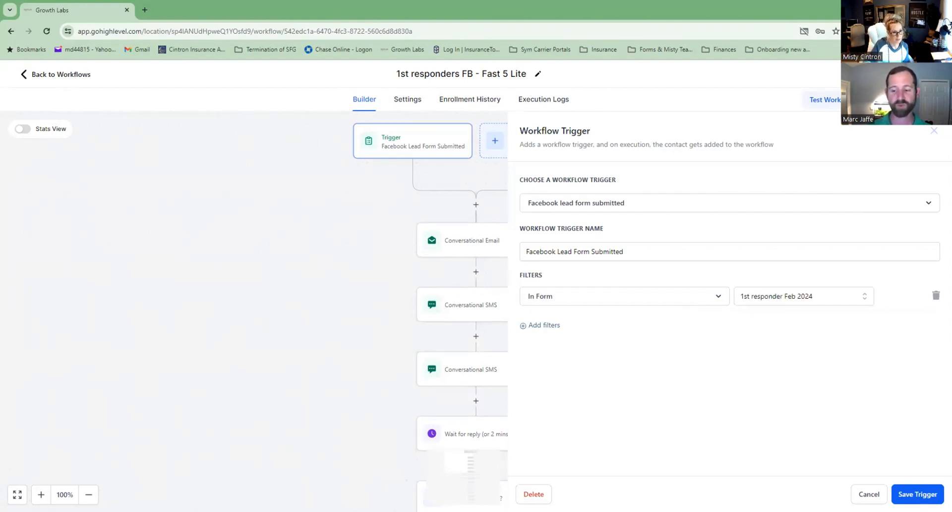
pyautogui.click(917, 494)
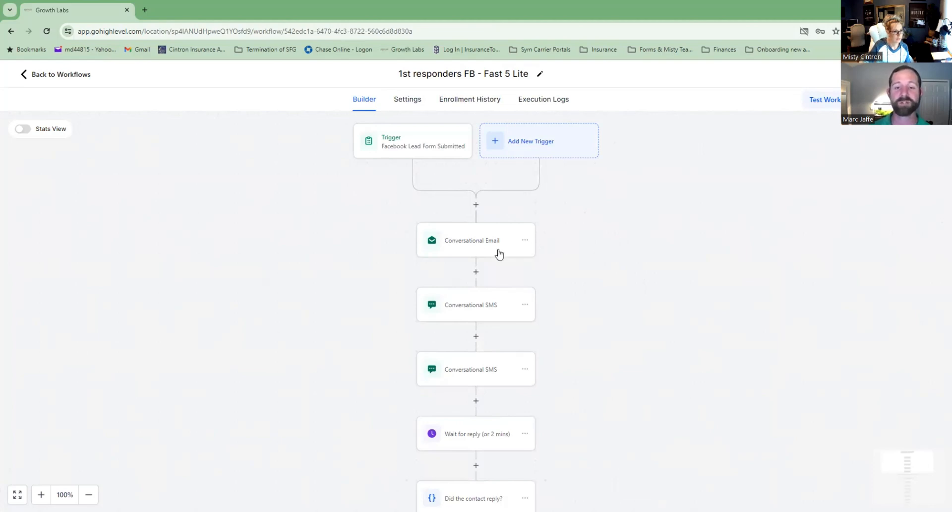
pyautogui.click(472, 246)
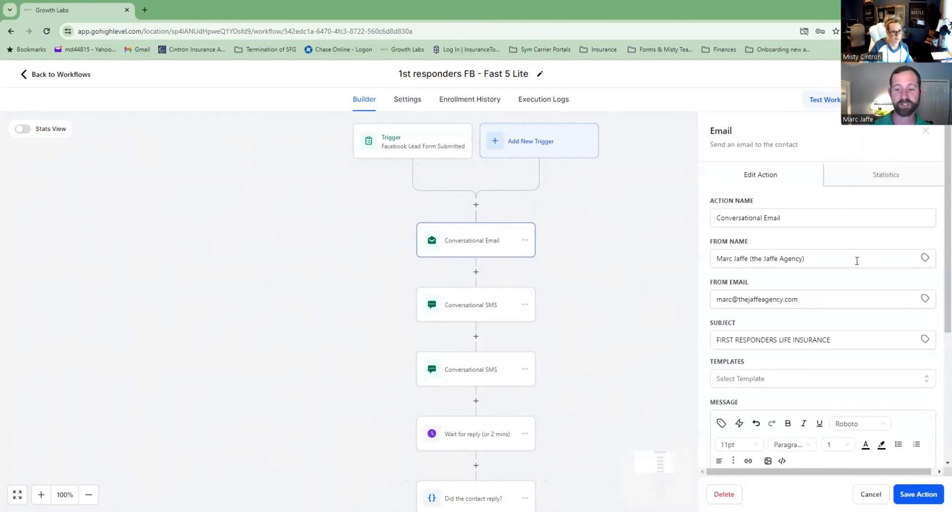
# Set the email's From Name to both new agents' names and From Email to their new Gmail address.
pyautogui.moveTo(823, 261); pyautogui.dragTo(698, 270)
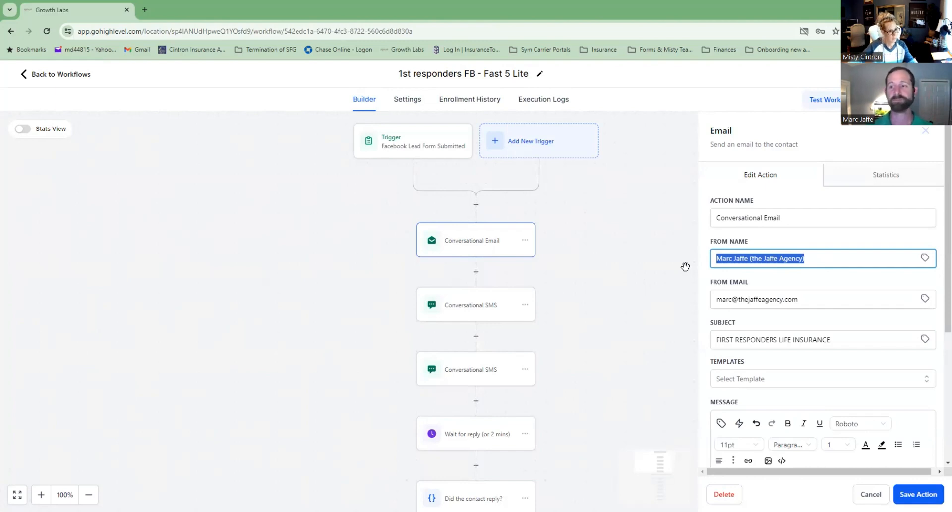
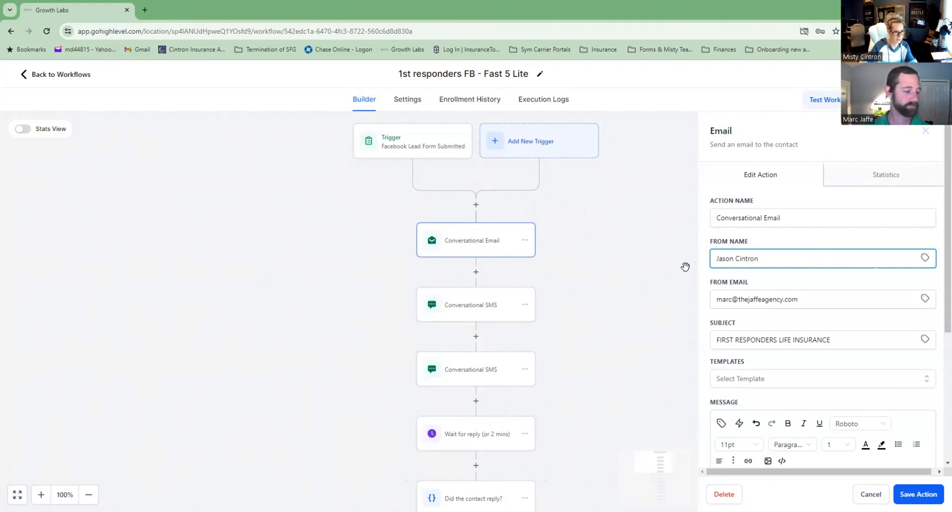
pyautogui.moveTo(797, 301); pyautogui.dragTo(701, 305)
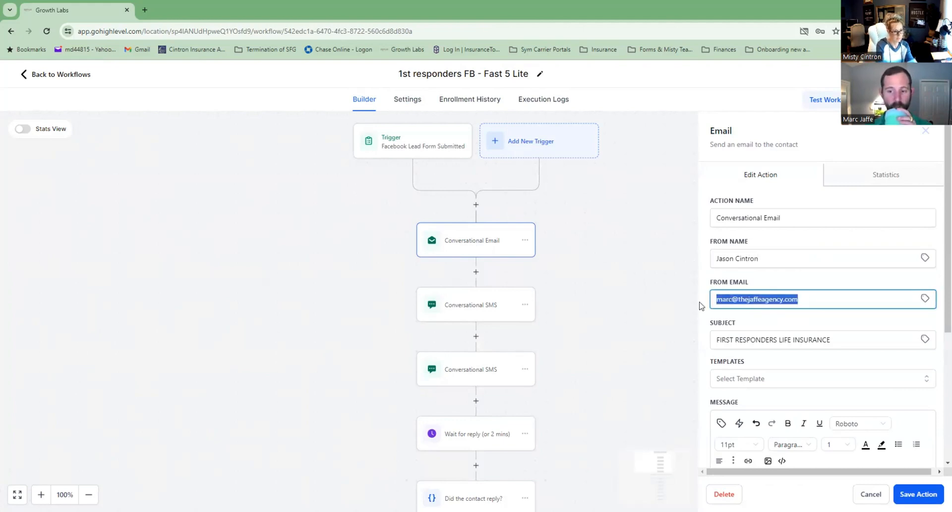
pyautogui.write('J')
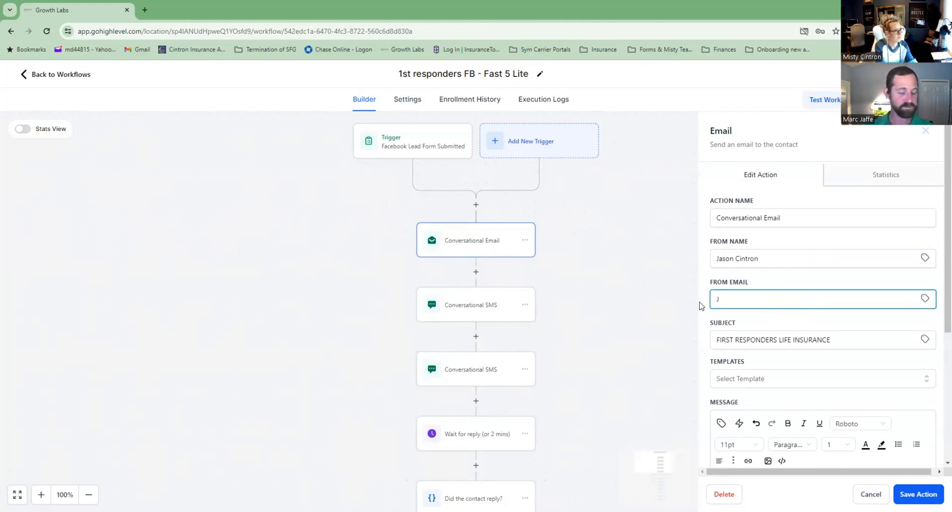
pyautogui.write('s')
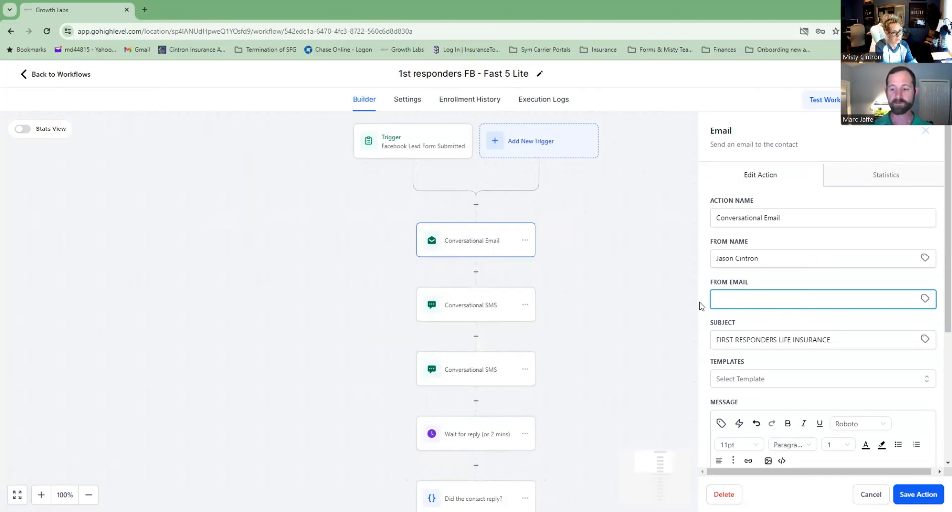
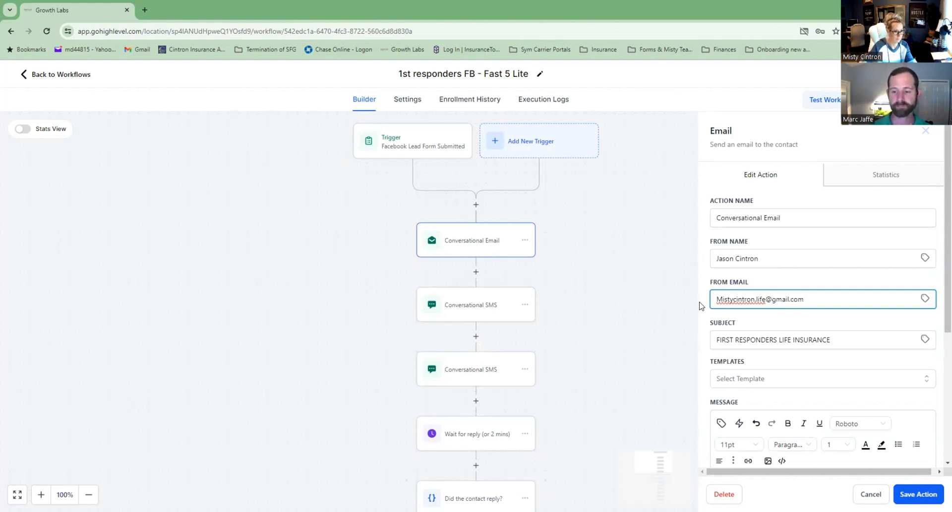
pyautogui.click(719, 258)
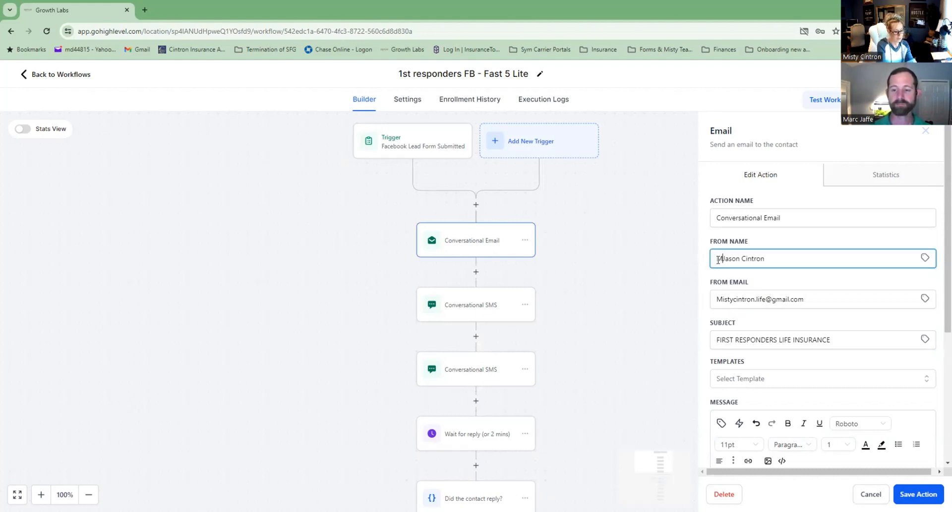
pyautogui.write('Misty &')
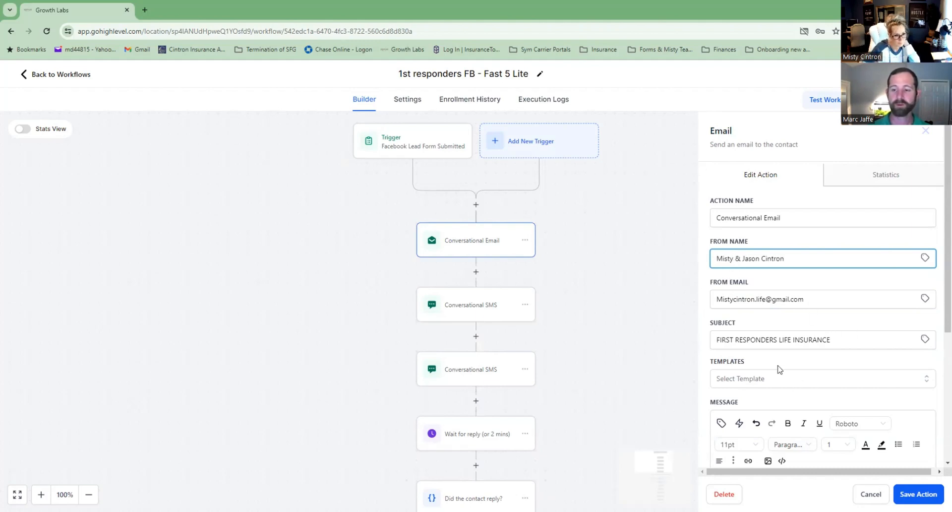
pyautogui.scroll(-4, 773, 357)
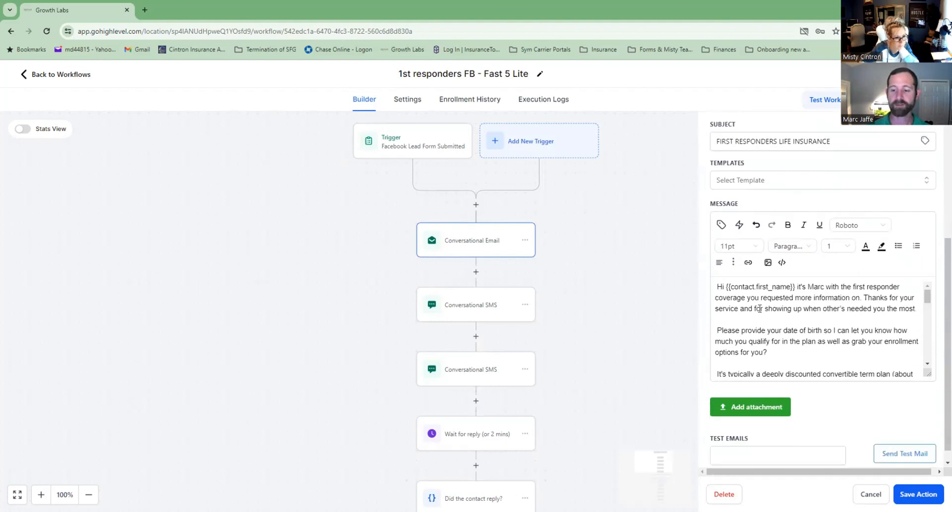
# Change the name in the email greeting to both new agents' names.
pyautogui.doubleClick(810, 287)
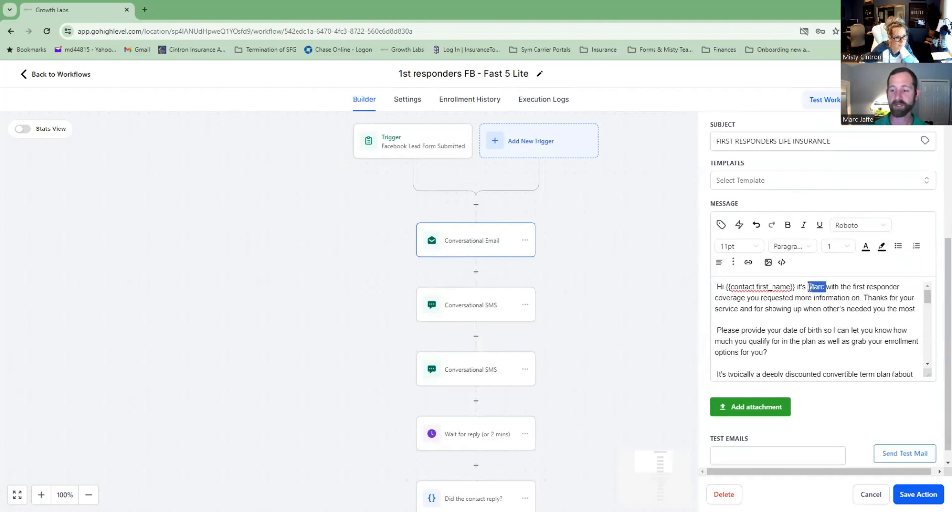
pyautogui.moveTo(810, 287); pyautogui.dragTo(815, 286)
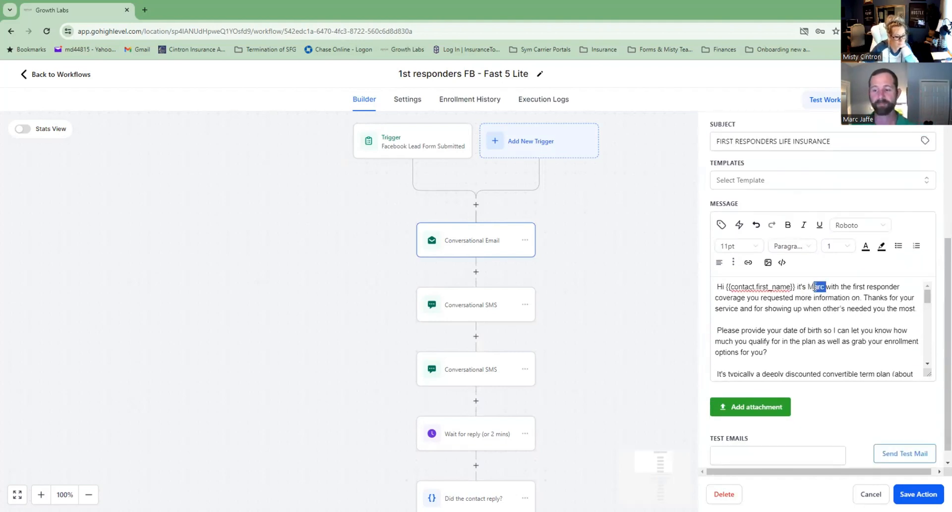
pyautogui.write('isty &Jason')
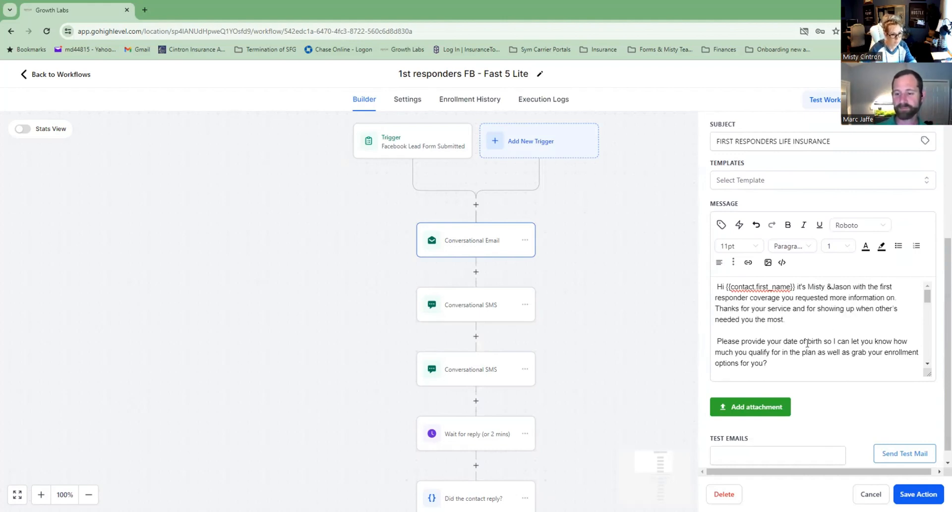
pyautogui.scroll(-2, 809, 334)
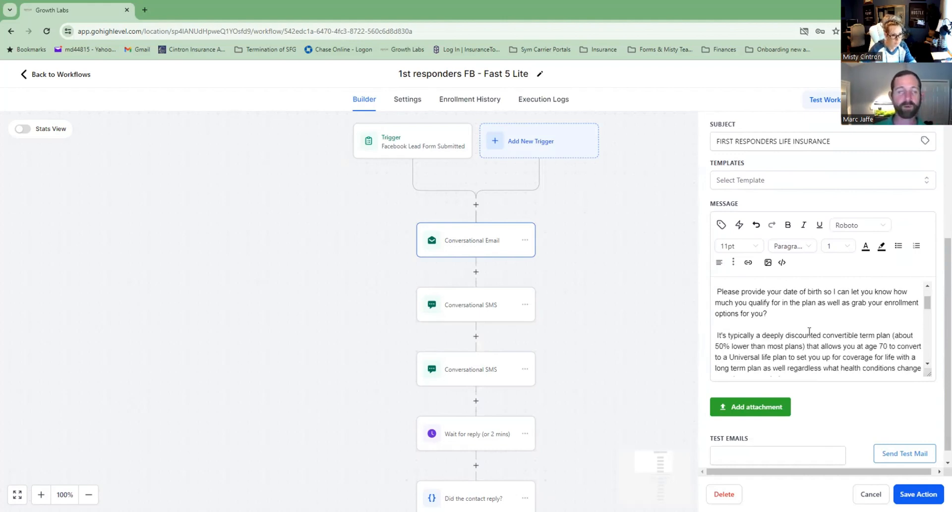
pyautogui.scroll(-2, 809, 331)
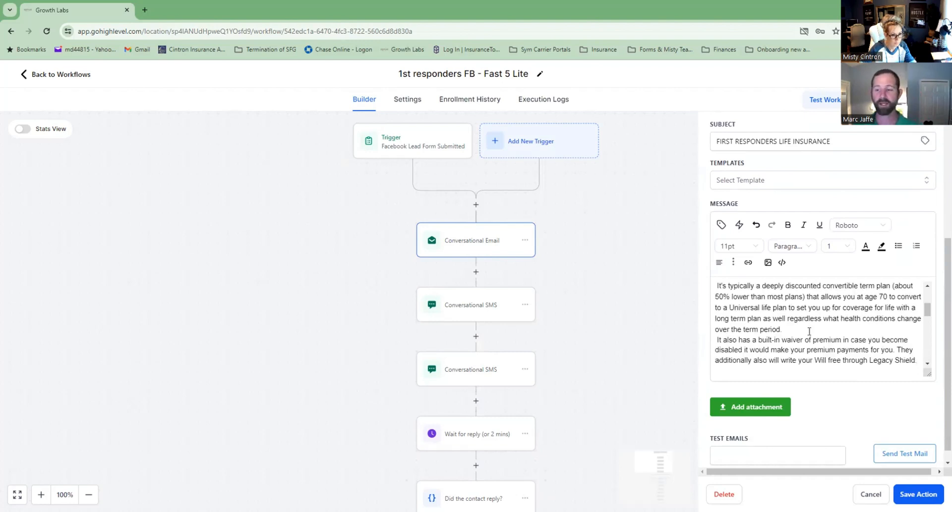
pyautogui.scroll(-2, 809, 332)
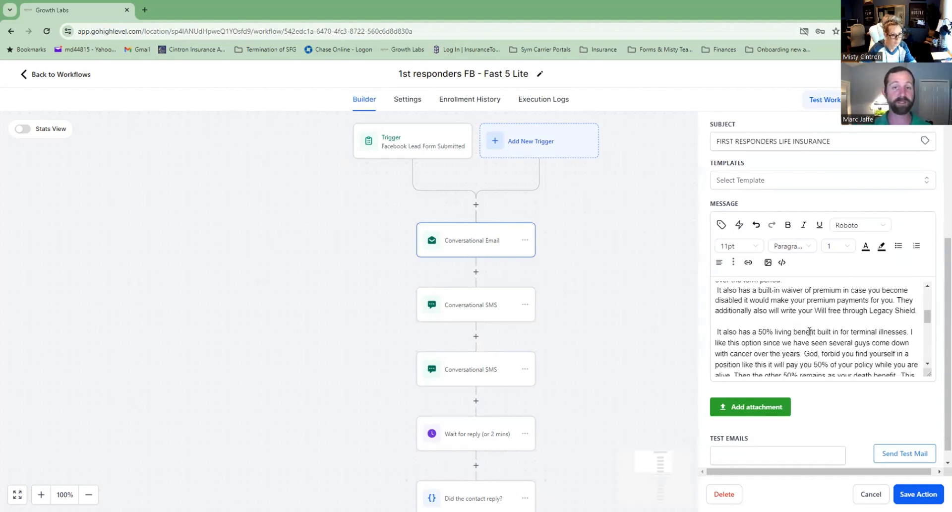
pyautogui.scroll(-2, 809, 331)
pyautogui.scroll(-2, 810, 331)
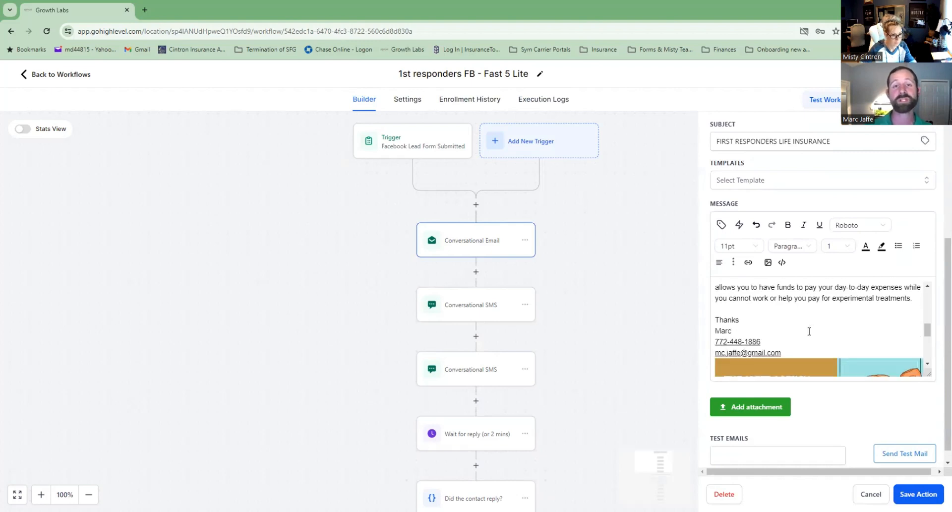
# Update the signature with both agents' names, the new phone number and e-mail username.
pyautogui.moveTo(731, 330); pyautogui.dragTo(712, 336)
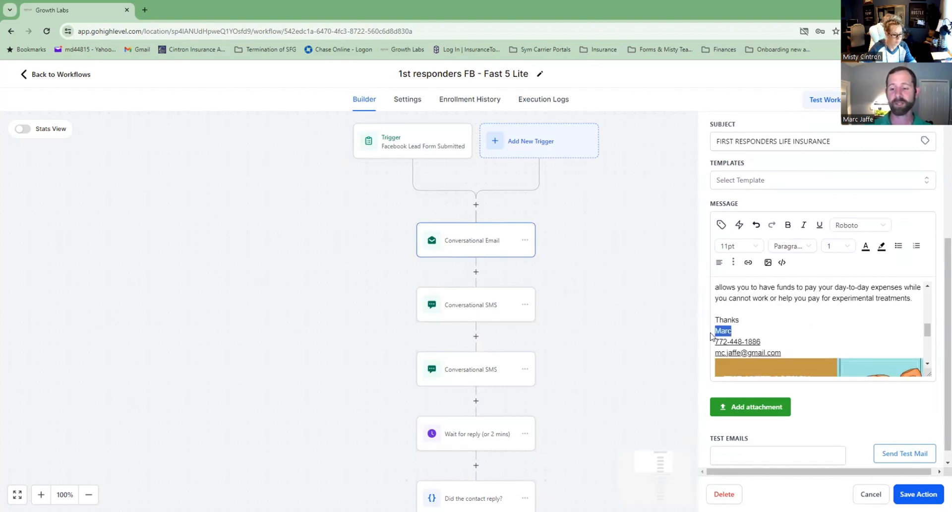
pyautogui.write('Jason &')
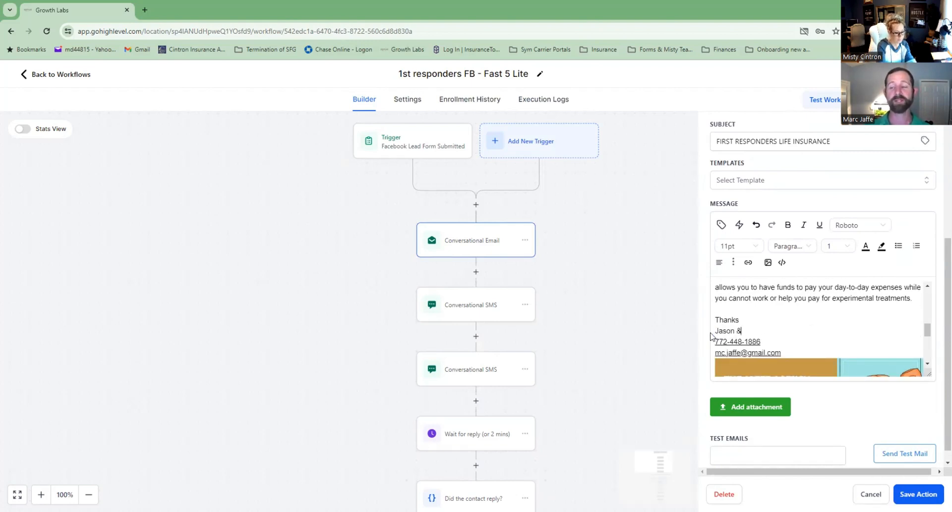
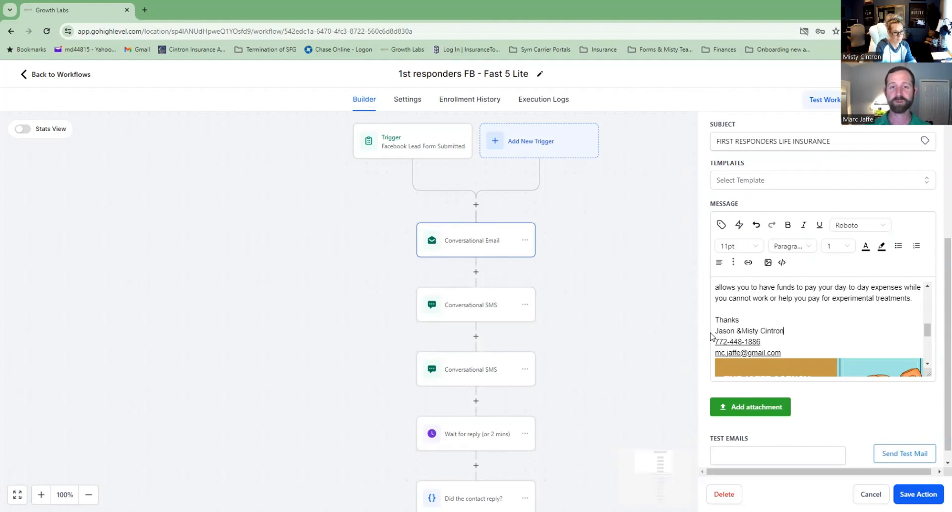
pyautogui.moveTo(762, 341); pyautogui.dragTo(708, 341)
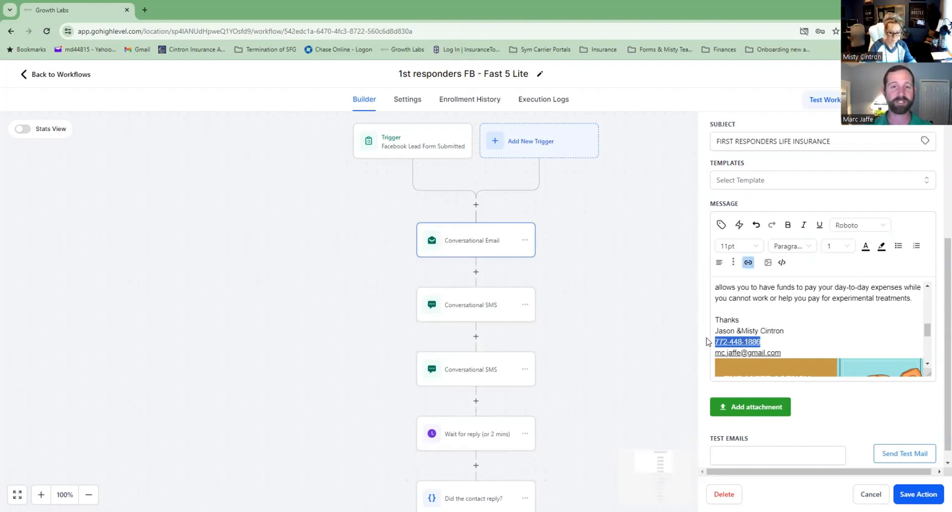
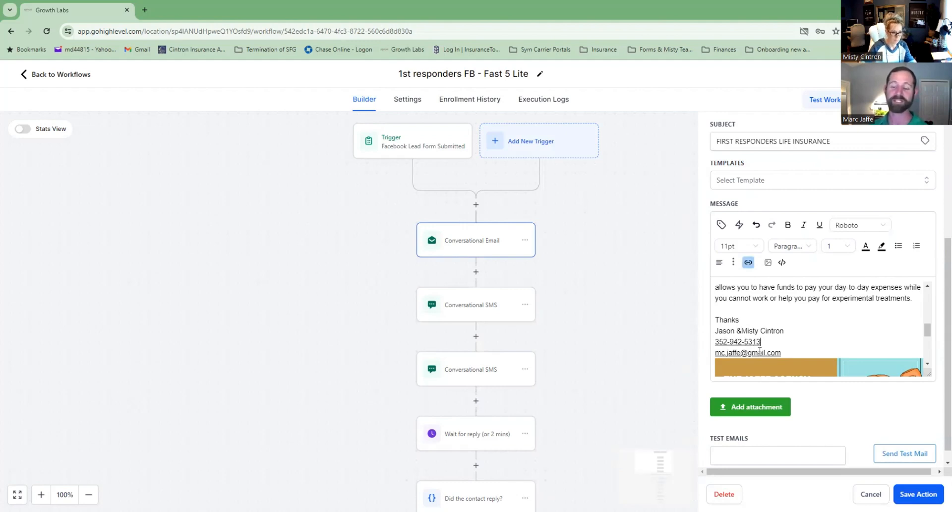
pyautogui.moveTo(740, 352); pyautogui.dragTo(714, 352)
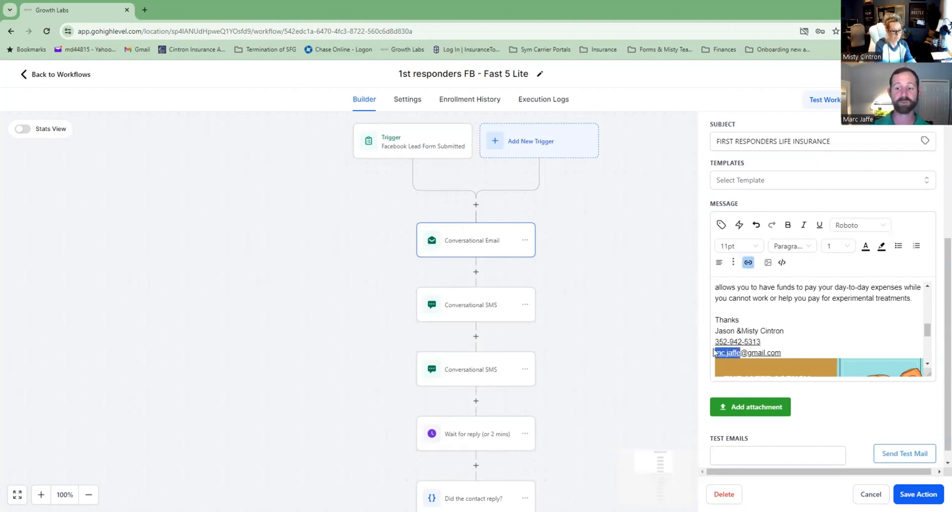
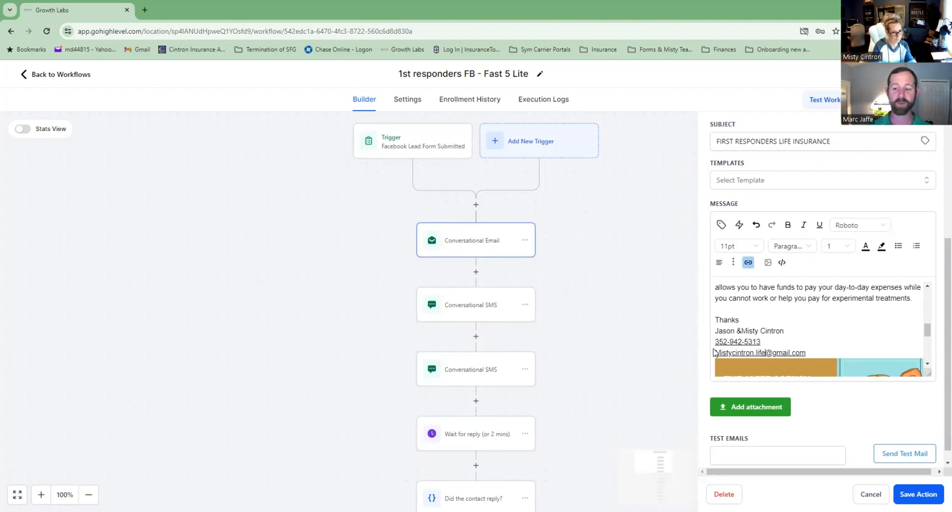
# Delete the old agency signature image and begin attaching a replacement file.
pyautogui.scroll(-3, 825, 311)
pyautogui.click(825, 312)
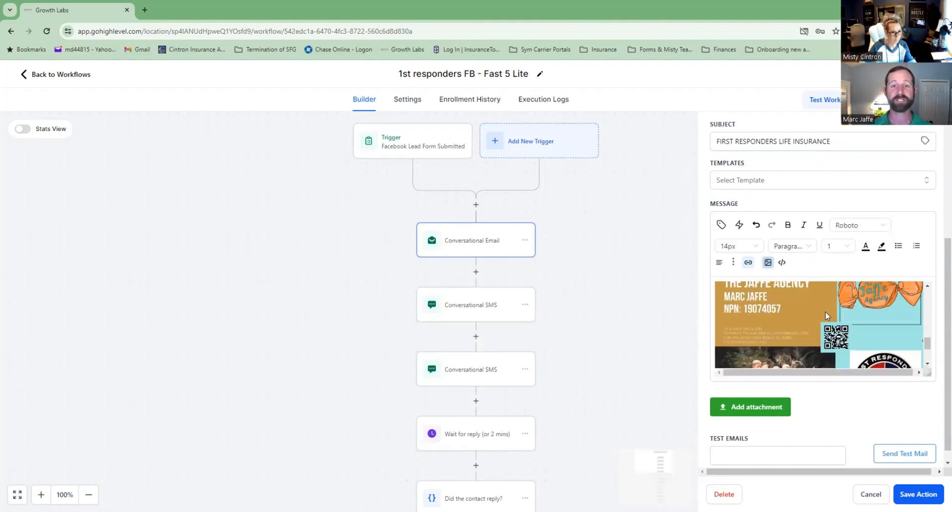
pyautogui.scroll(-2, 825, 311)
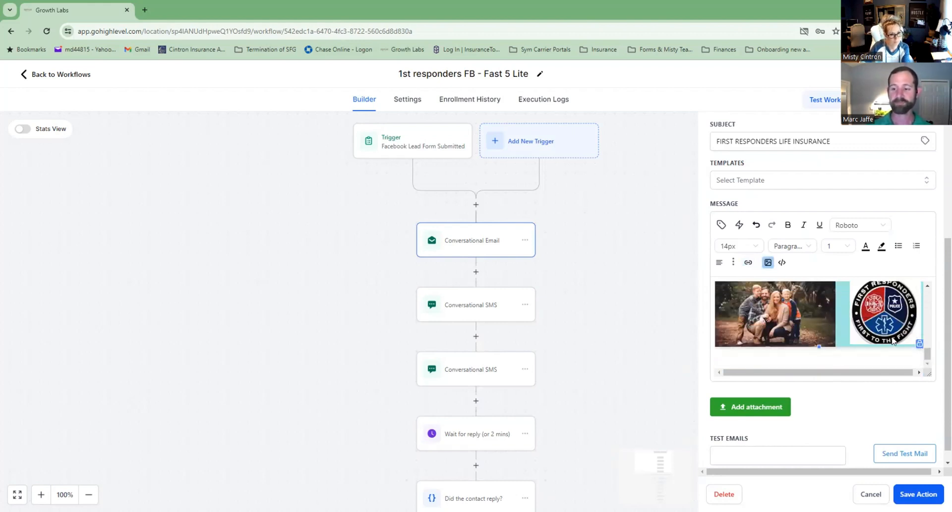
pyautogui.press('Delete')
pyautogui.press('Return')
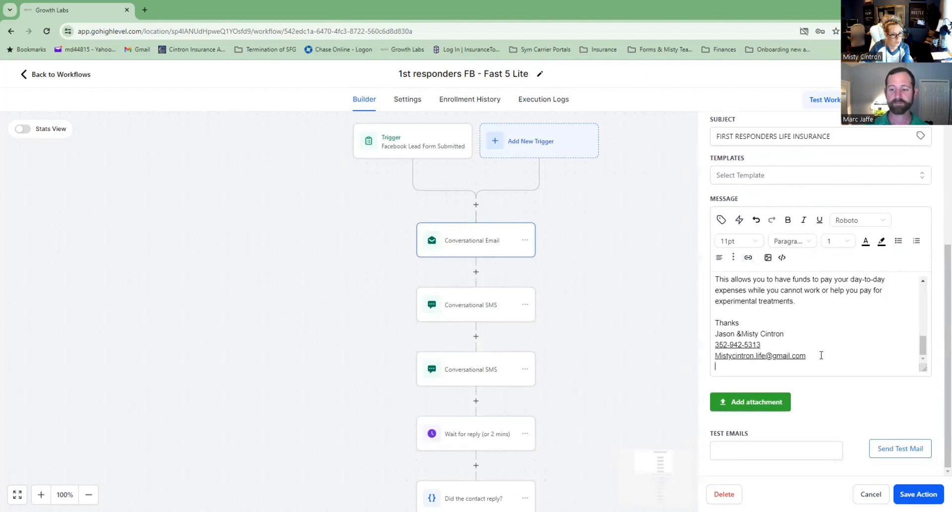
pyautogui.click(758, 400)
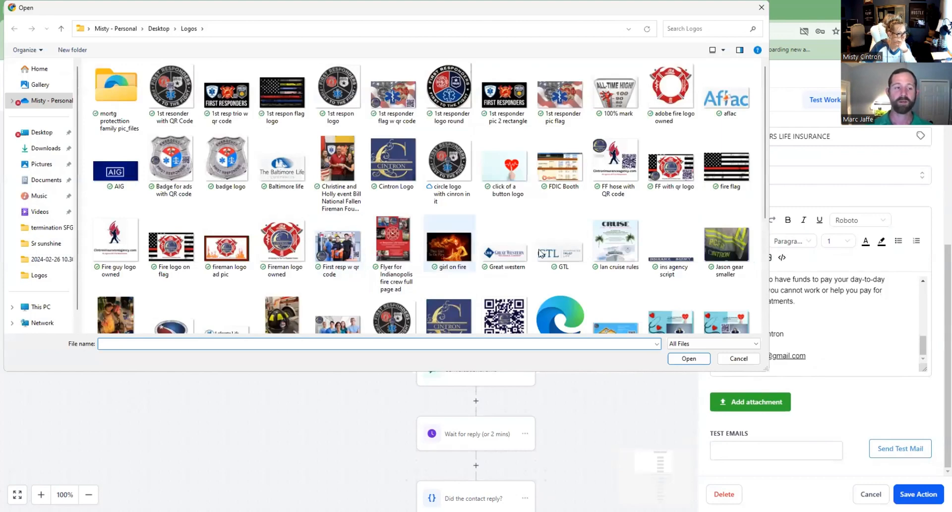
pyautogui.click(158, 28)
pyautogui.doubleClick(119, 264)
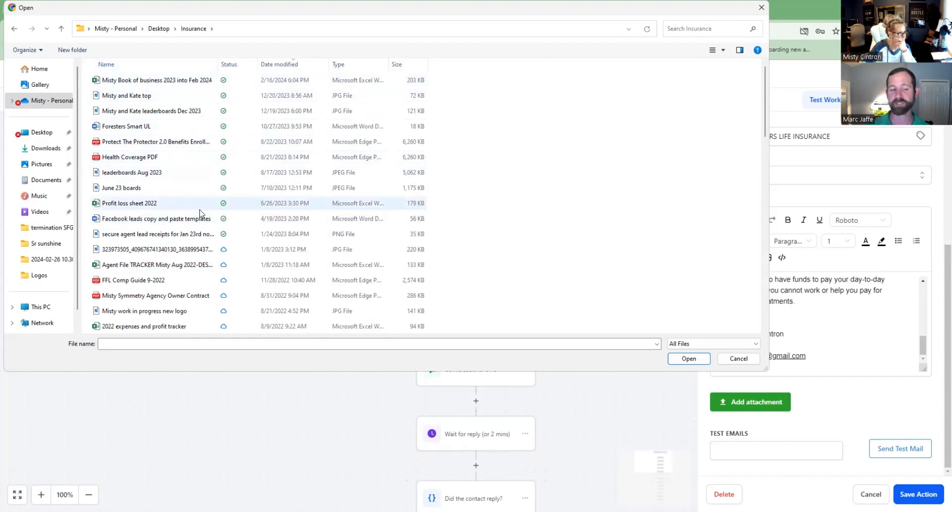
pyautogui.scroll(-10, 178, 216)
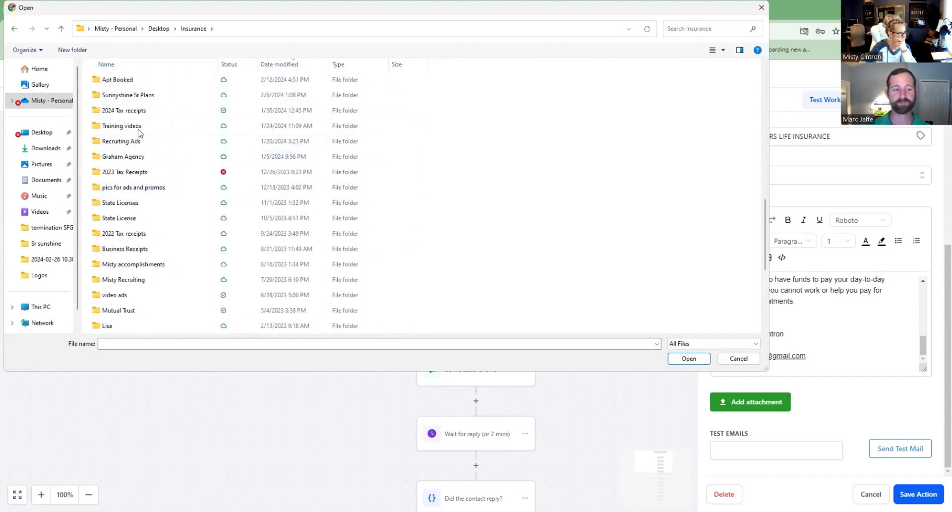
pyautogui.scroll(1, 141, 134)
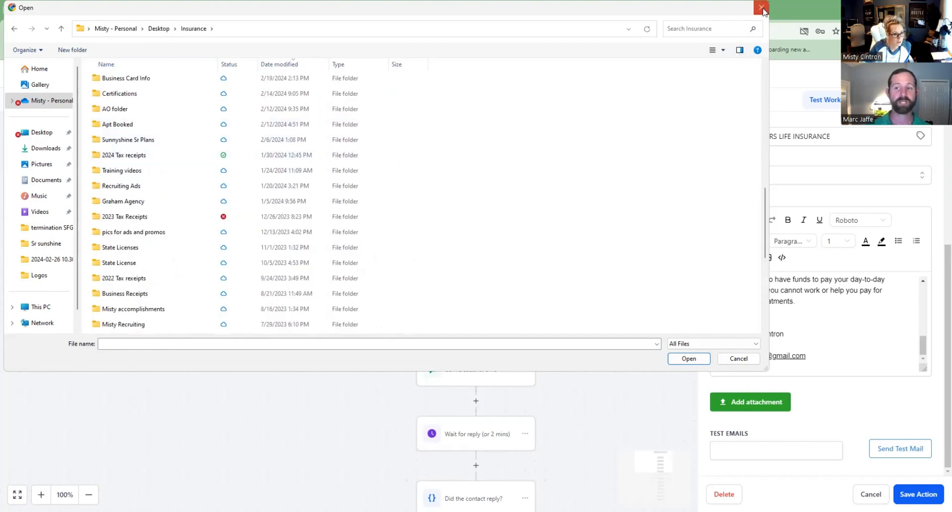
pyautogui.click(738, 358)
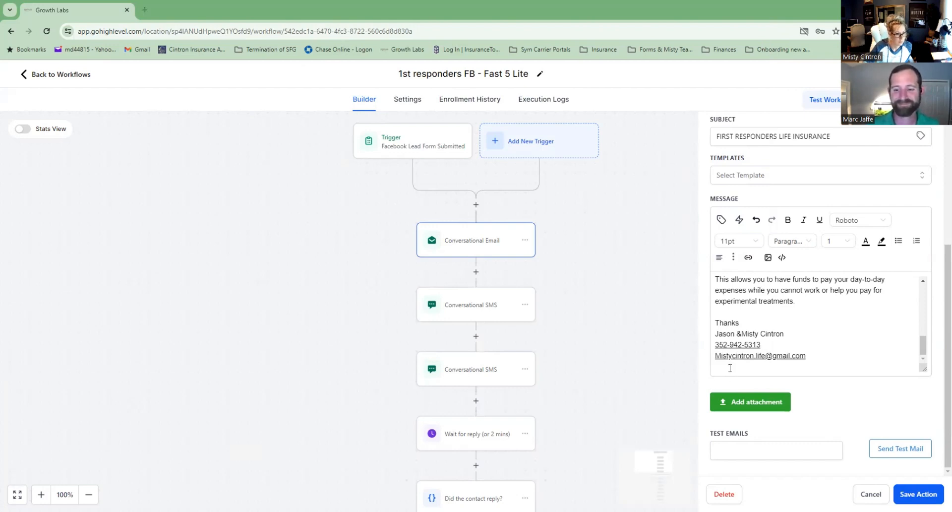
# Discard the broken pasted image below the signature and restore down the browser window.
pyautogui.hotkey('ctrl', 'v')
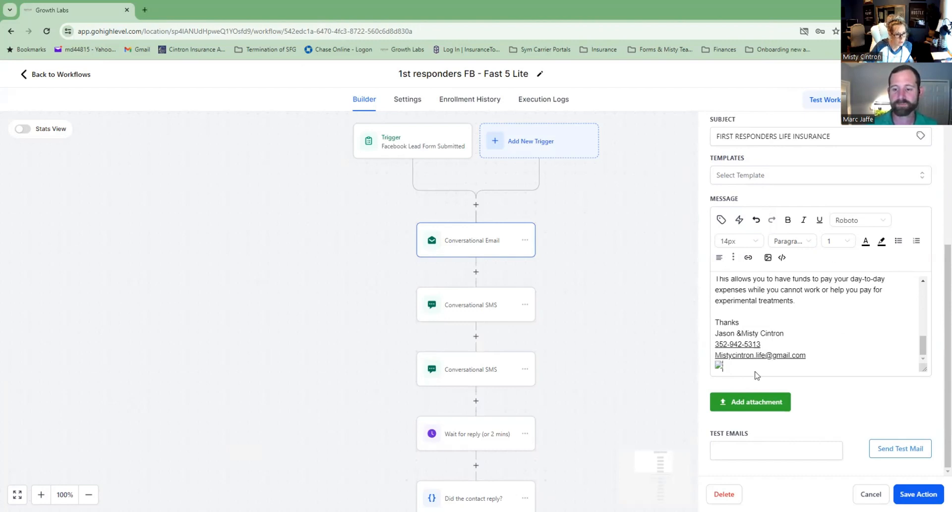
pyautogui.hotkey('ctrl', 'z')
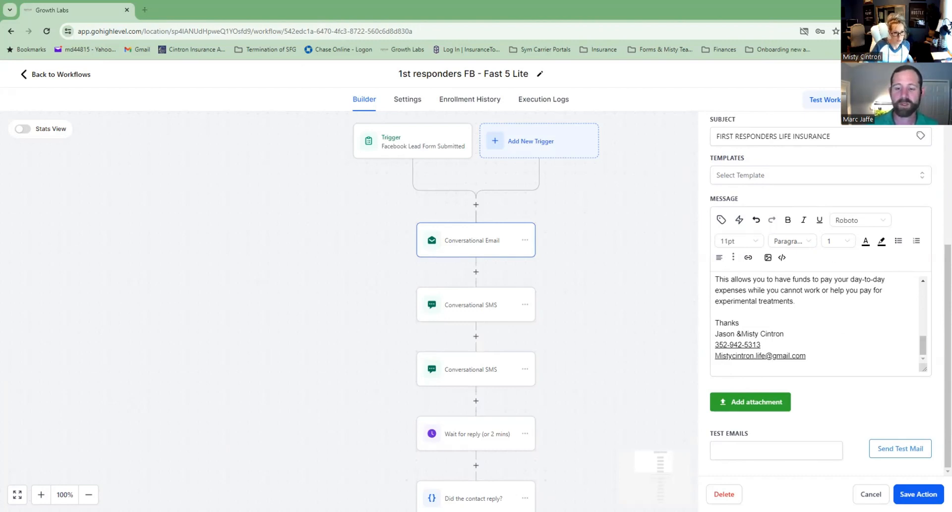
pyautogui.hotkey('ctrl', 'v')
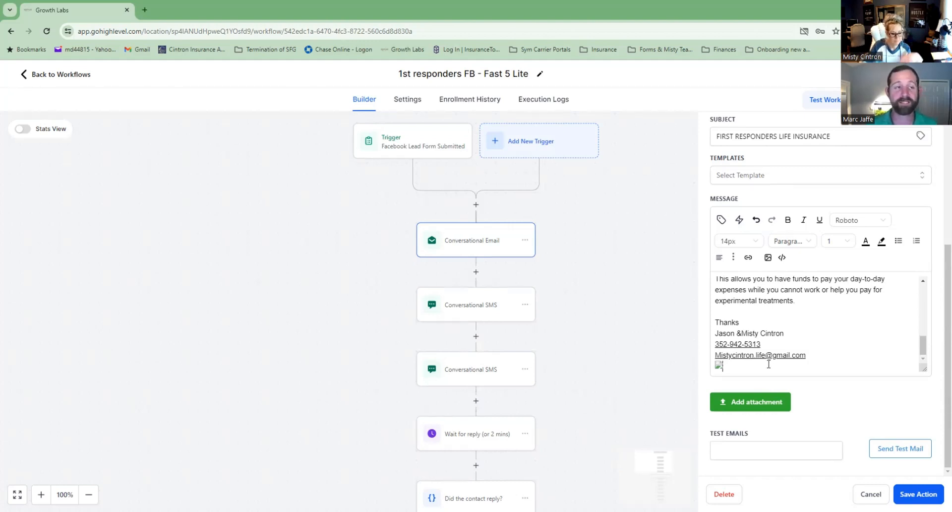
pyautogui.press('BackSpace')
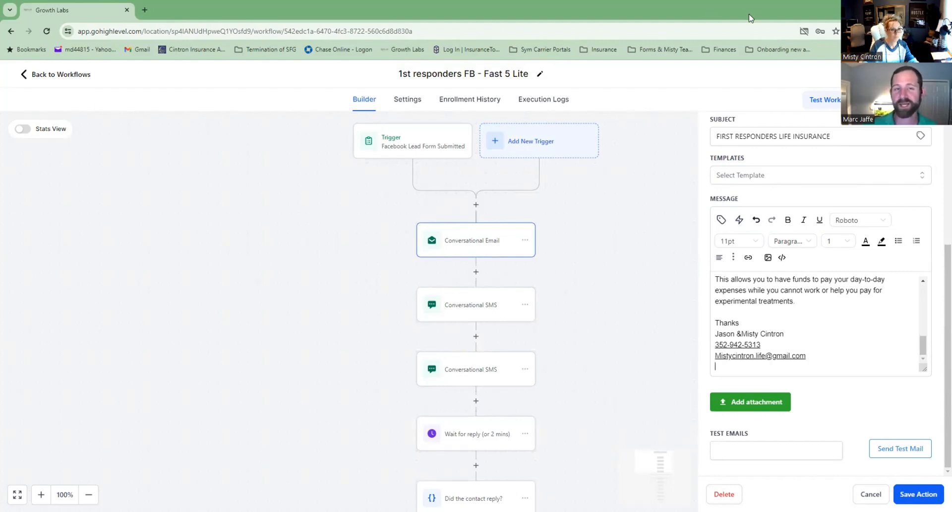
pyautogui.click(918, 9)
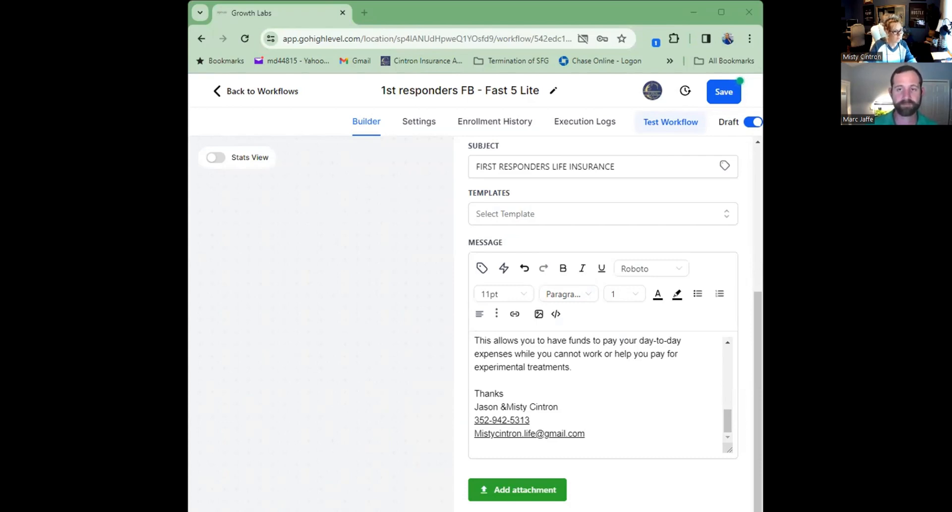
# Paste the full agency signature block over the text signature, add '& Jason', and close the panel.
pyautogui.click(721, 13)
pyautogui.moveTo(821, 362)
pyautogui.mouseDown()
pyautogui.moveTo(718, 349)
pyautogui.moveTo(711, 338)
pyautogui.mouseUp()
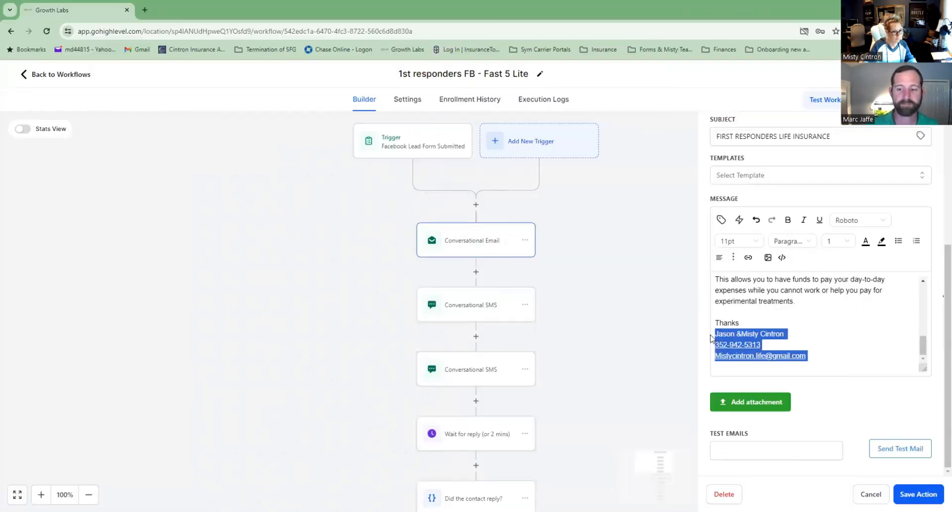
pyautogui.hotkey('ctrl', 'v')
pyautogui.scroll(1, 790, 316)
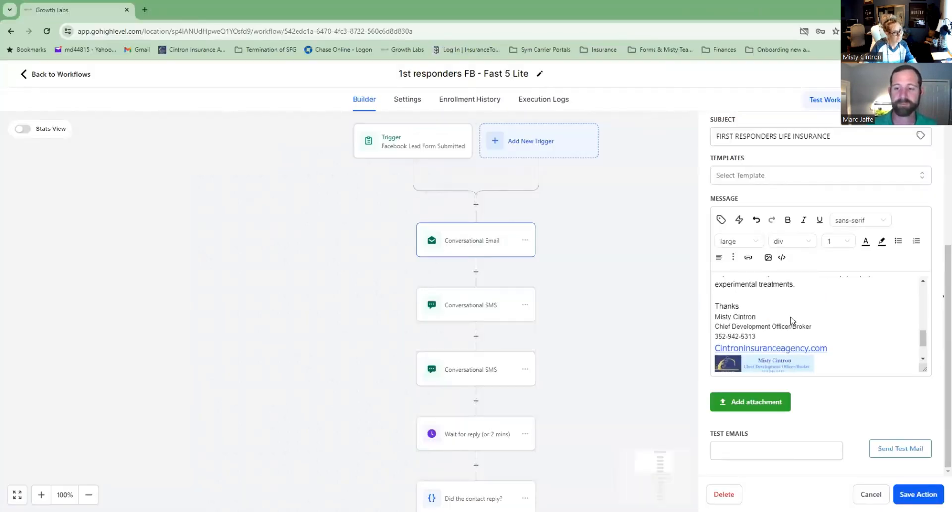
pyautogui.click(759, 316)
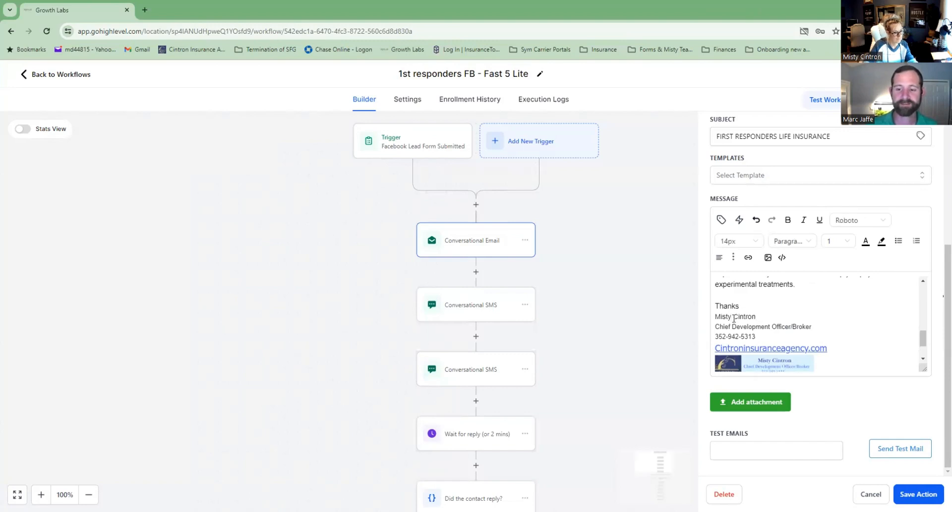
pyautogui.click(734, 317)
pyautogui.write('& Jason')
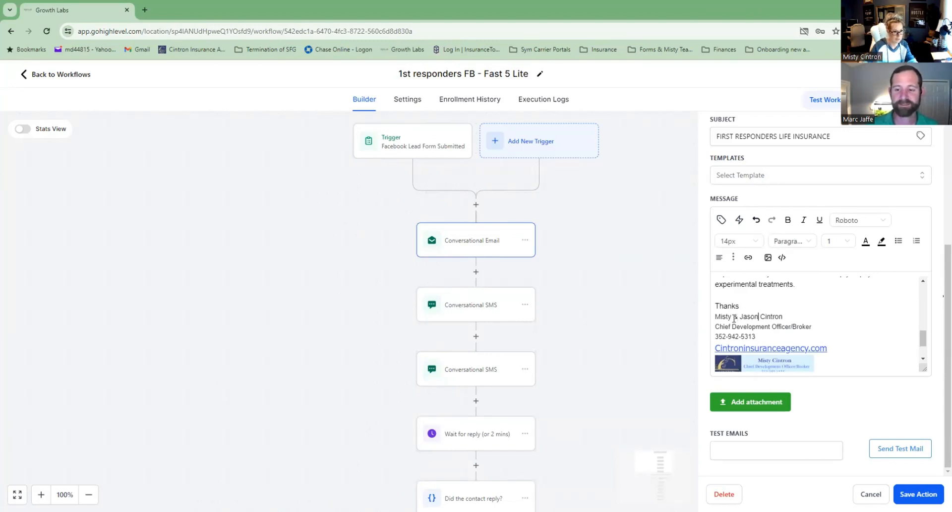
pyautogui.scroll(-1, 794, 343)
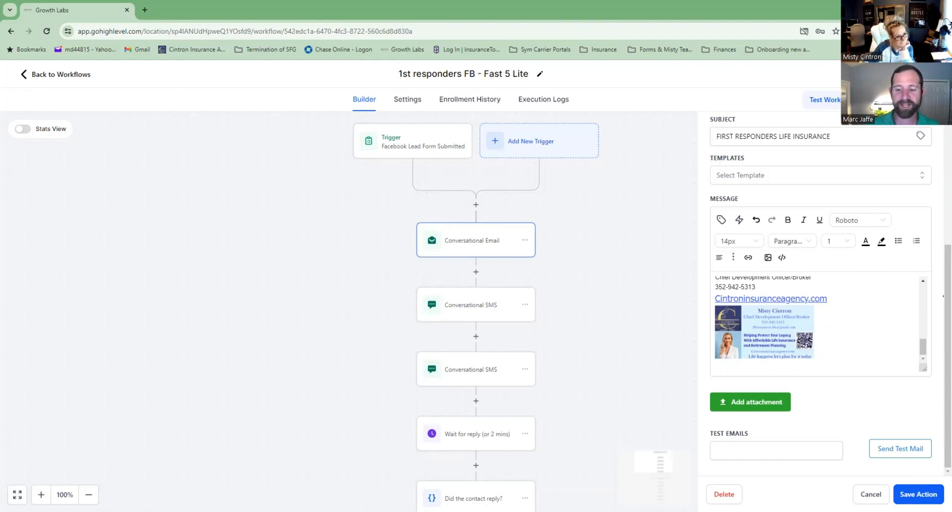
pyautogui.click(919, 494)
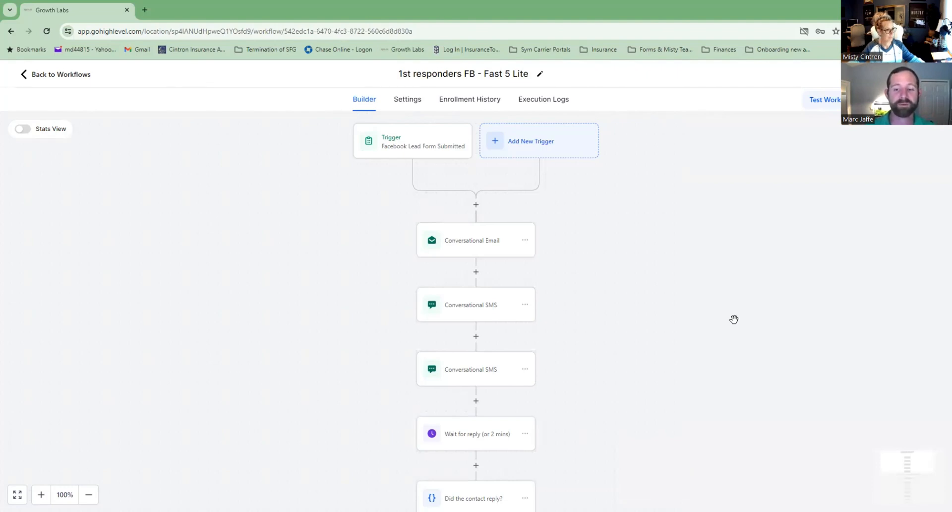
# Send a test copy of the first responders email to a test address.
pyautogui.click(457, 241)
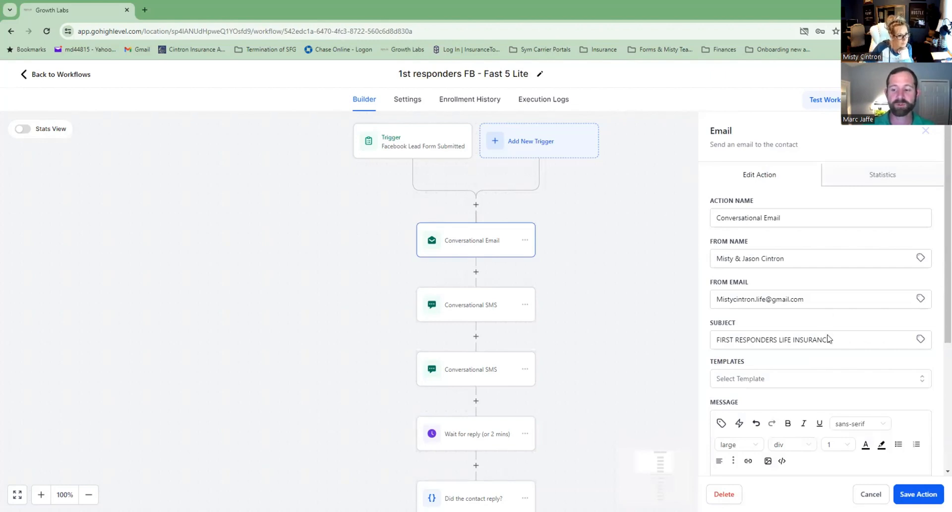
pyautogui.scroll(-1, 834, 367)
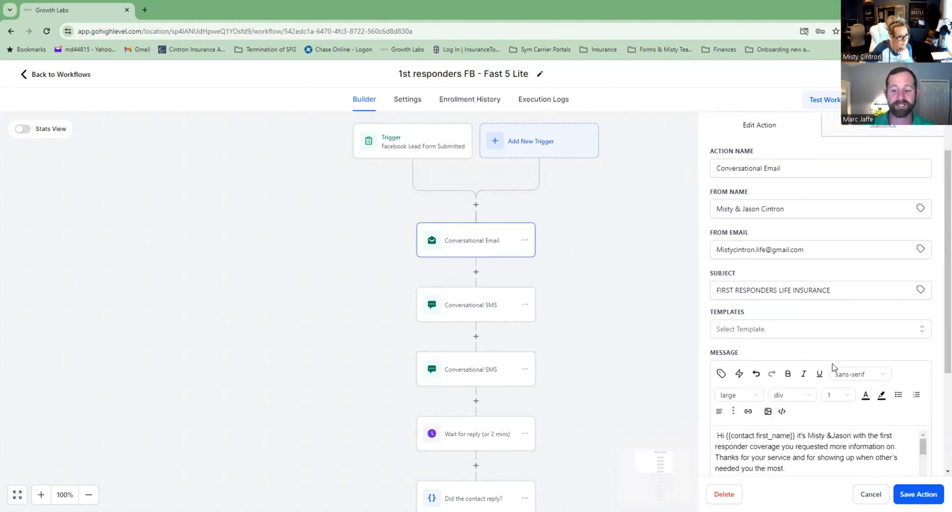
pyautogui.scroll(-3, 835, 367)
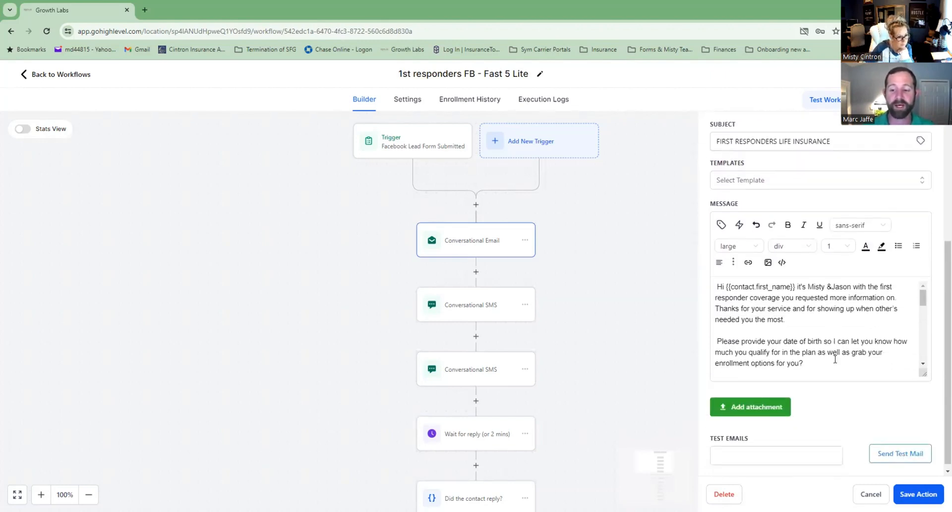
pyautogui.scroll(-3, 834, 359)
pyautogui.click(774, 459)
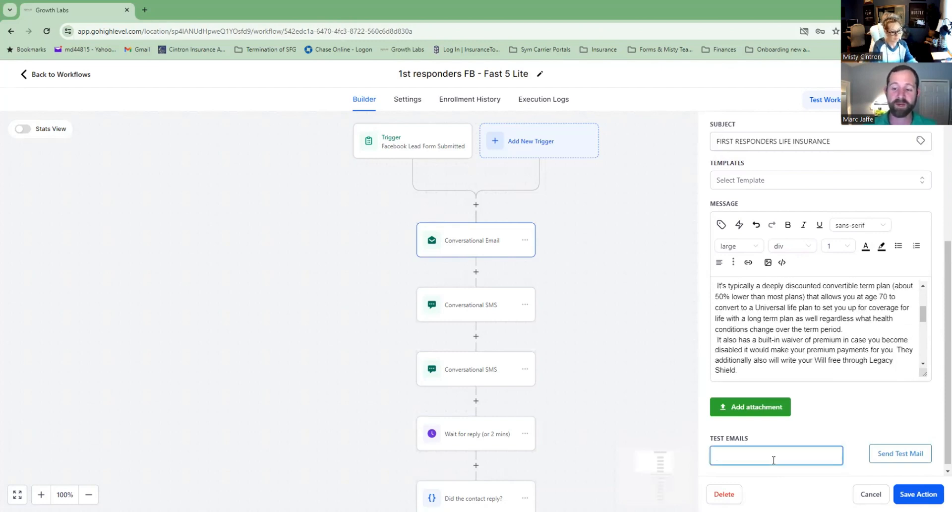
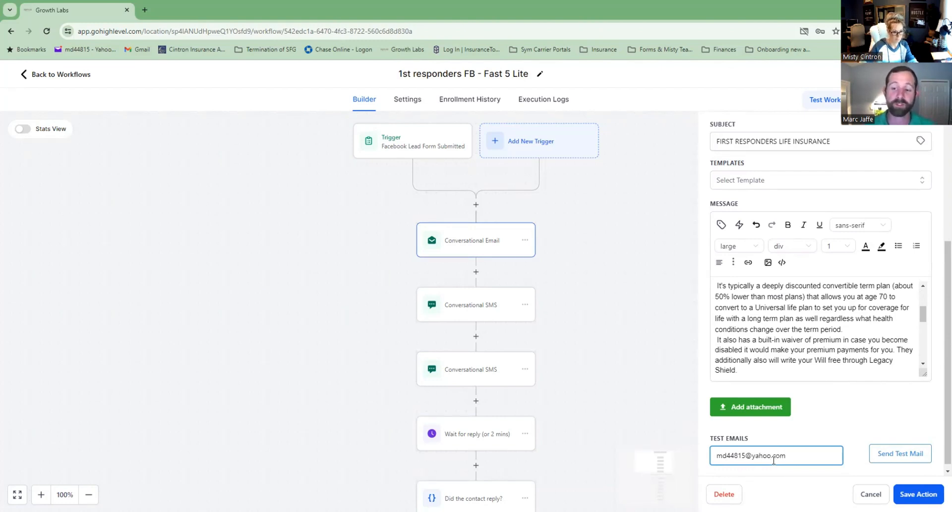
pyautogui.click(894, 456)
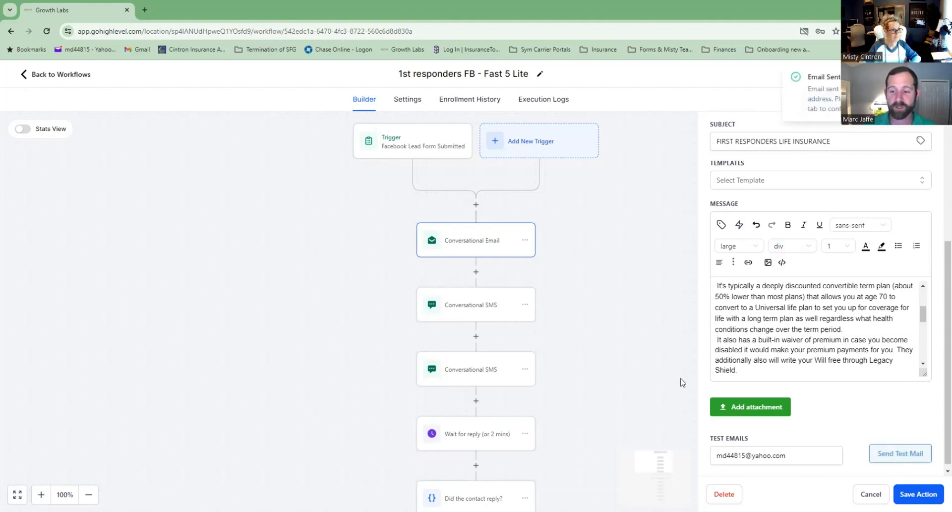
# Return the browser to full size and save the email step.
pyautogui.doubleClick(538, 10)
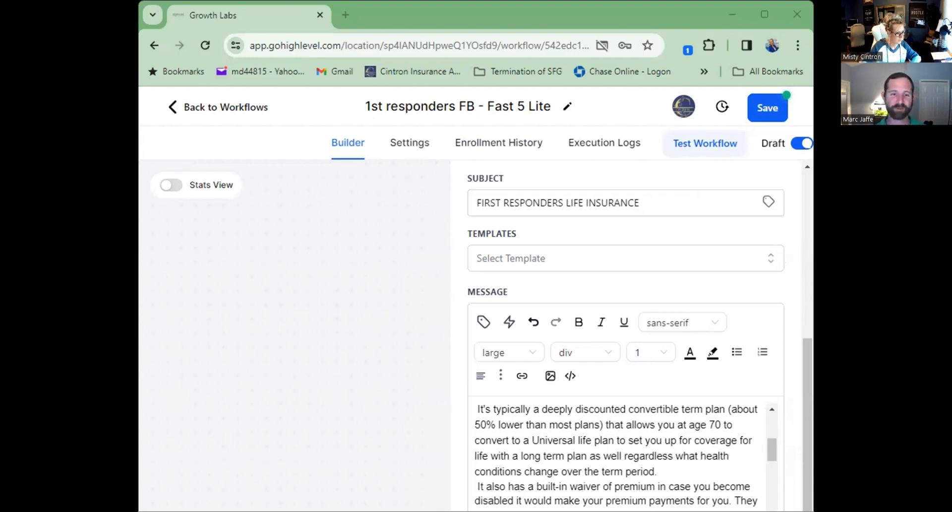
pyautogui.doubleClick(617, 4)
pyautogui.click(920, 495)
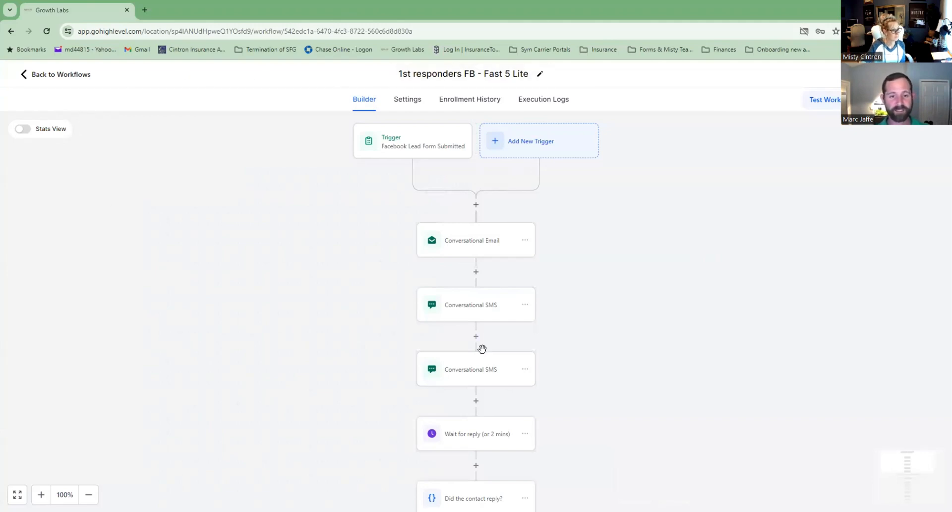
# Rewrite the first SMS greeting, callback number and sign-off for the new agents, then save it.
pyautogui.click(480, 316)
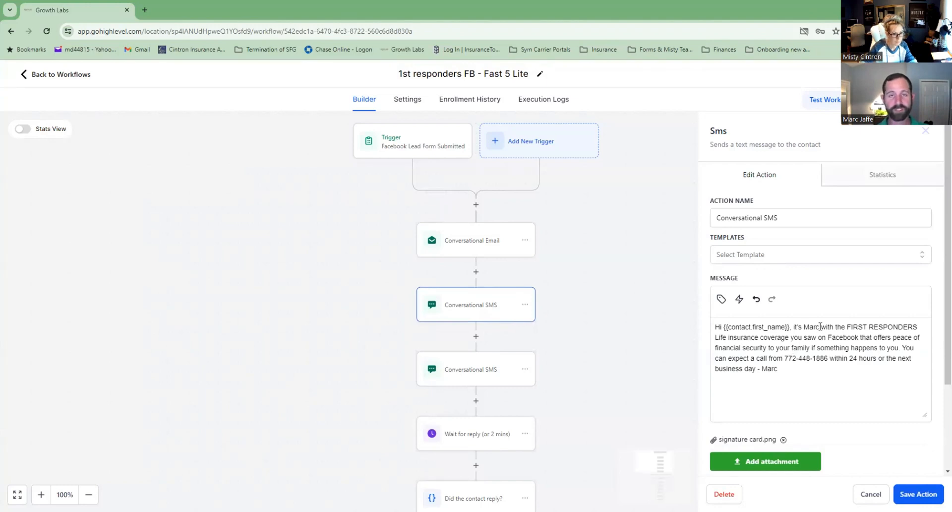
pyautogui.moveTo(820, 326); pyautogui.dragTo(810, 327)
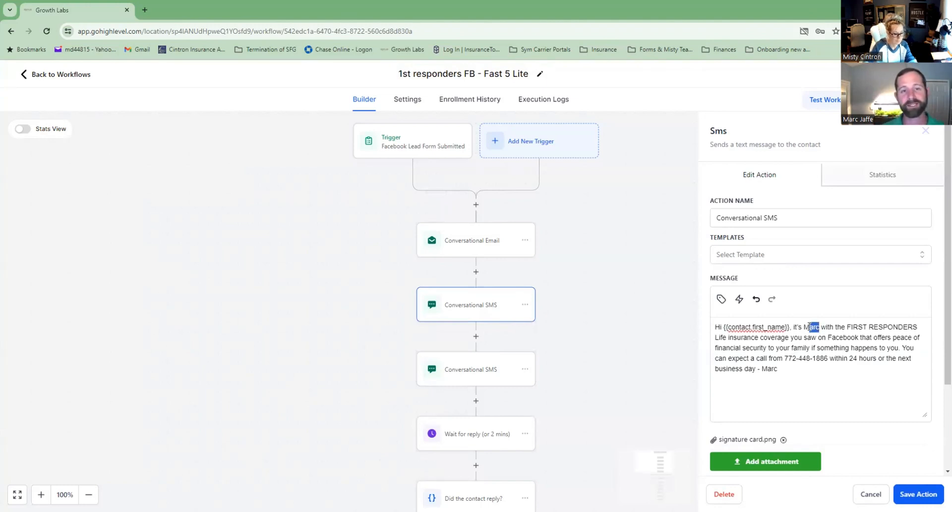
pyautogui.write('isty & Jas')
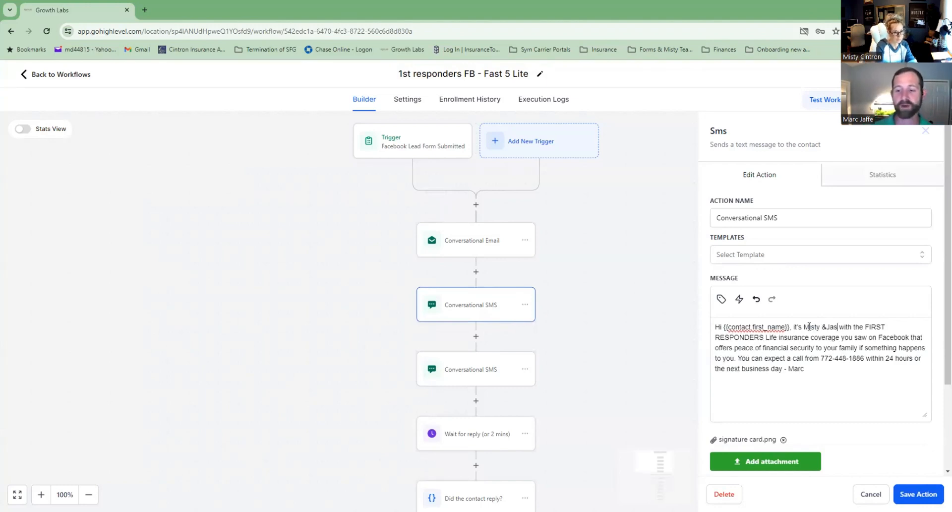
pyautogui.write('on')
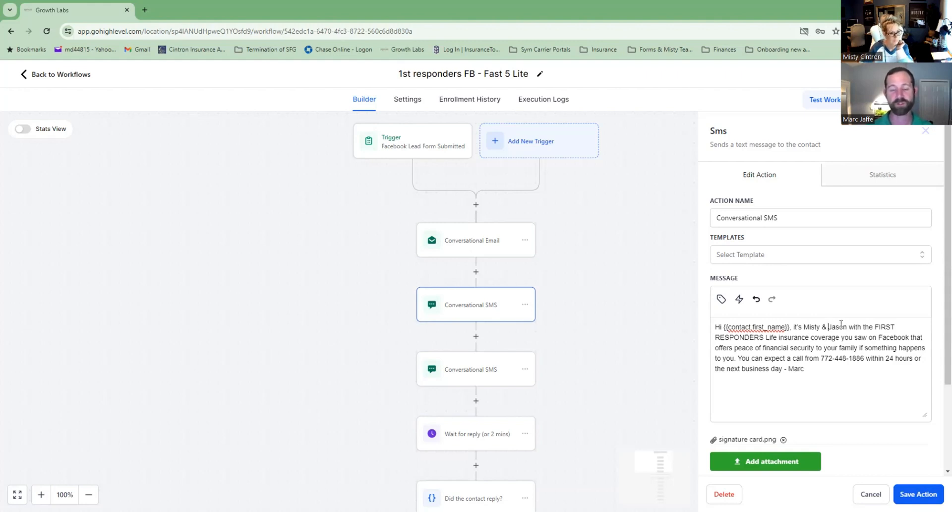
pyautogui.moveTo(865, 358); pyautogui.dragTo(821, 361)
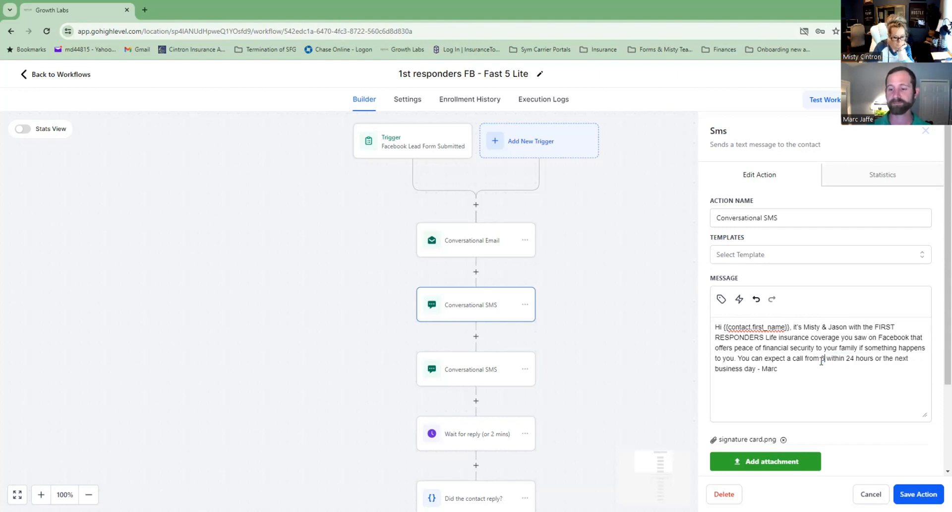
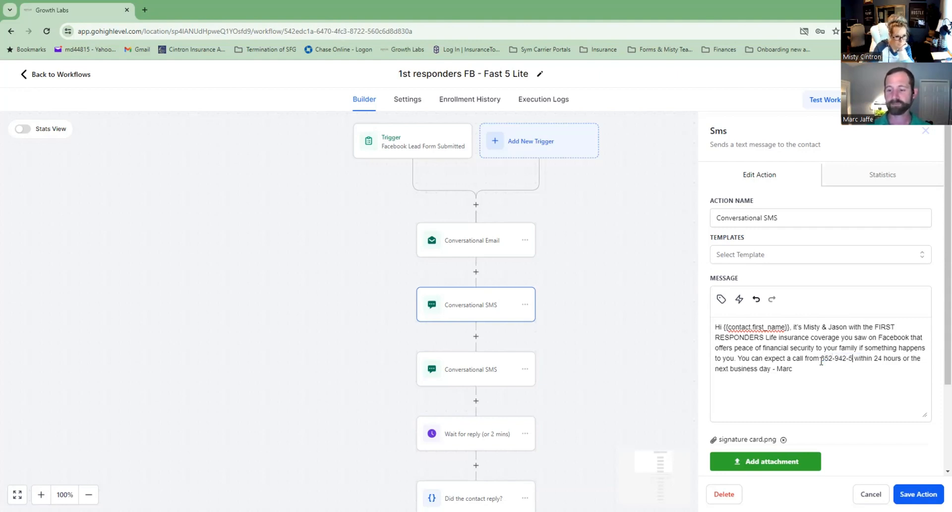
pyautogui.moveTo(804, 369); pyautogui.dragTo(795, 370)
pyautogui.write('isty ')
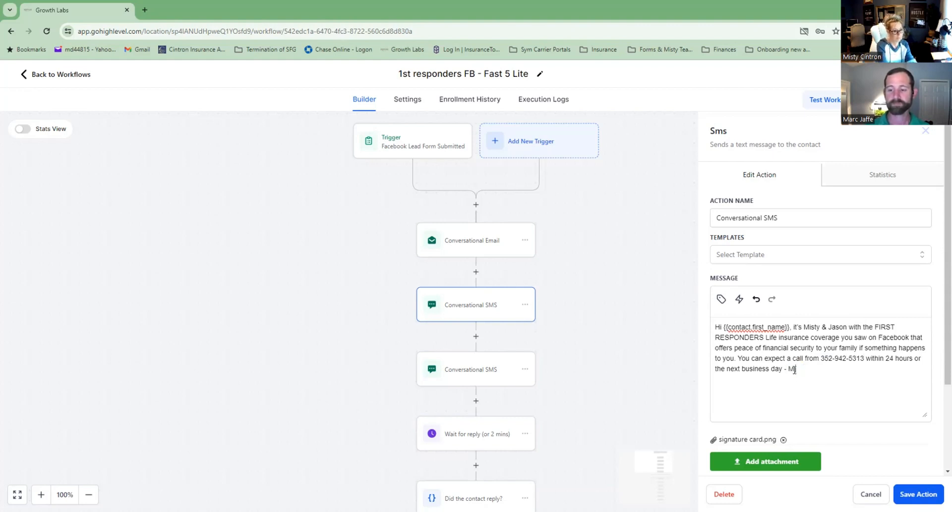
pyautogui.write('&Jason')
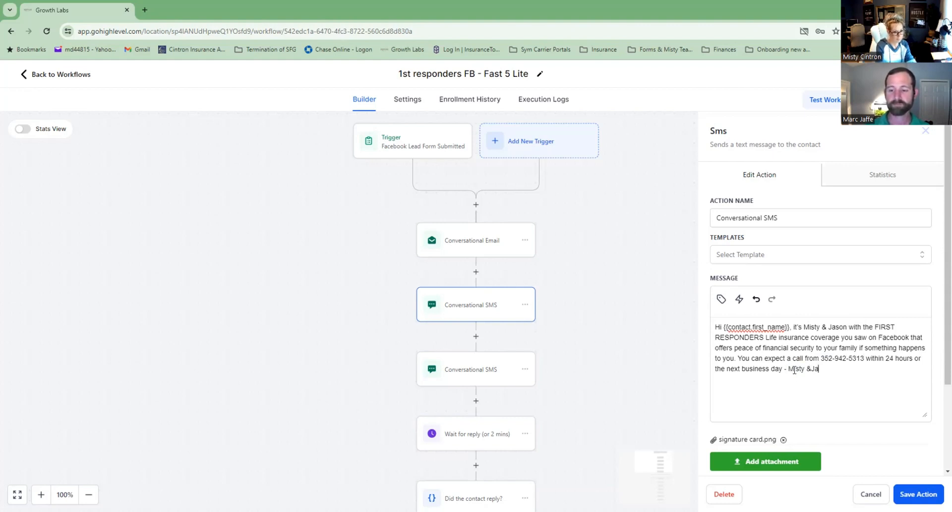
pyautogui.click(810, 369)
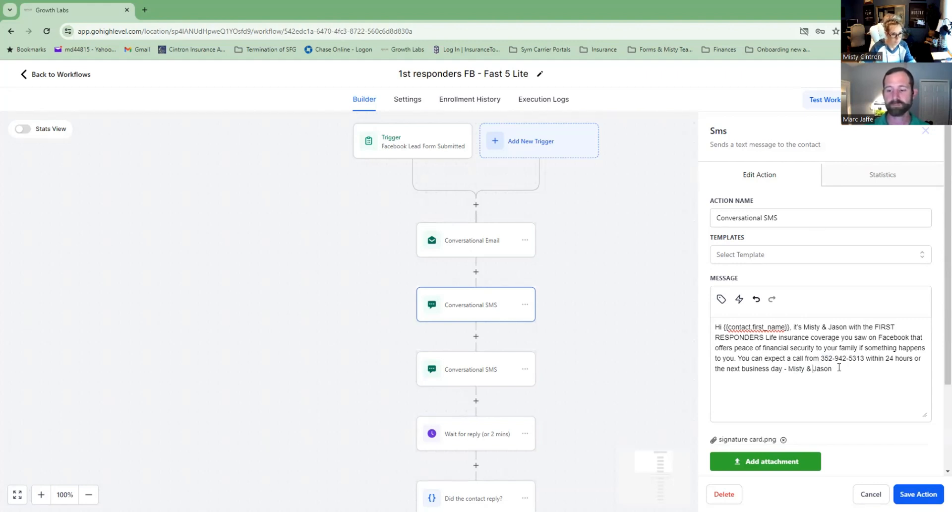
pyautogui.click(839, 369)
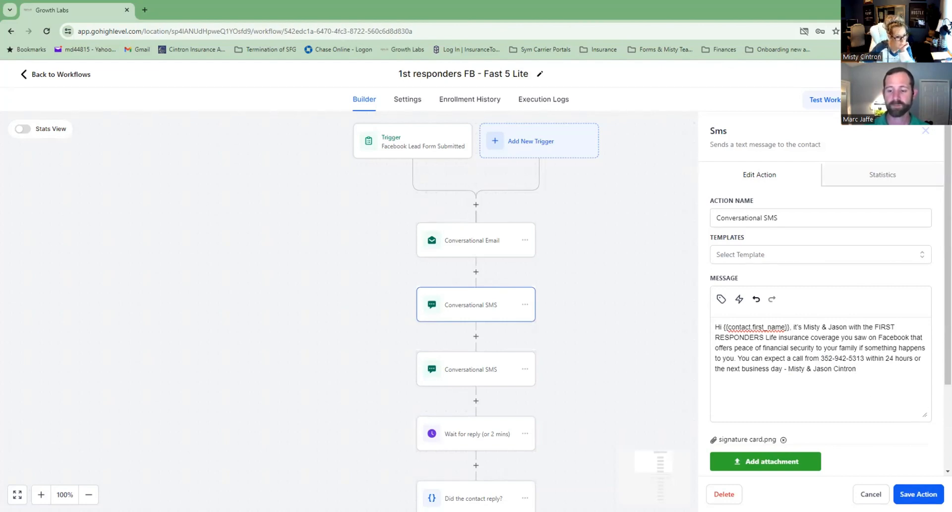
pyautogui.click(918, 494)
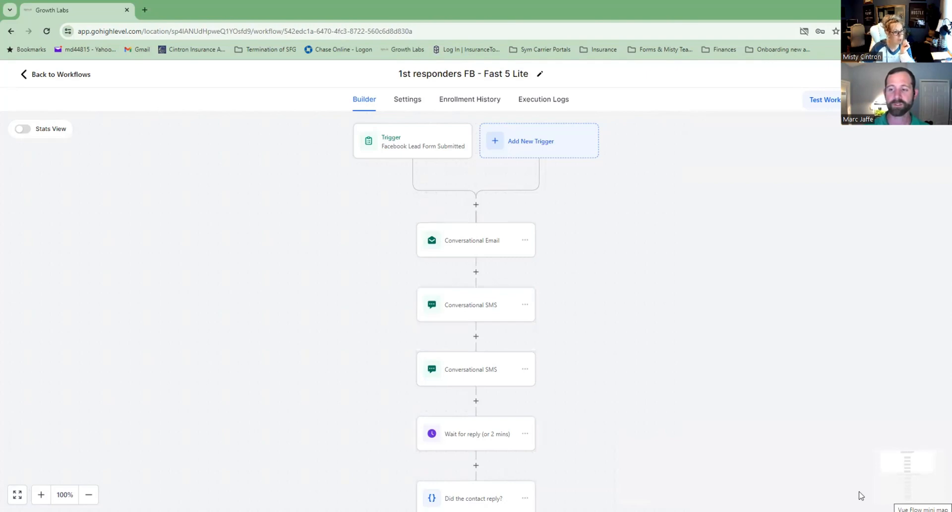
# Remove the old signature card attachment from the first SMS step.
pyautogui.click(480, 383)
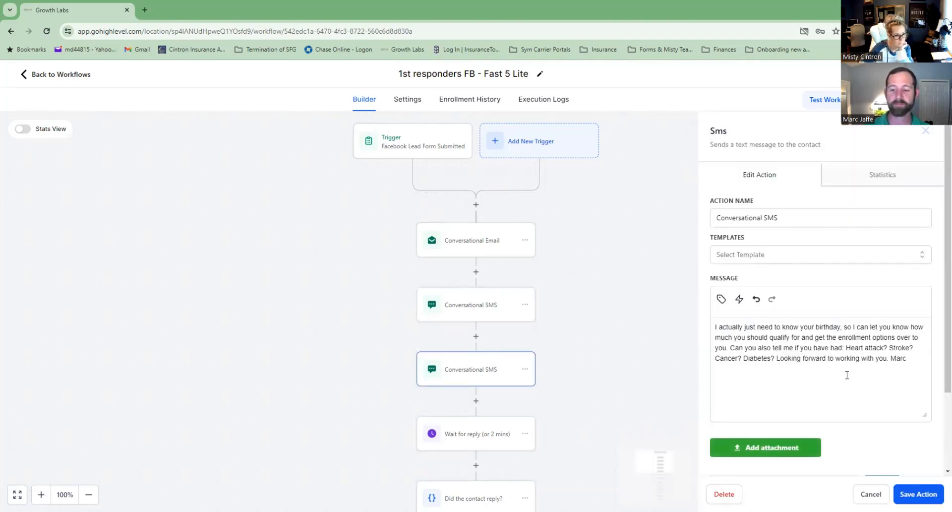
pyautogui.click(480, 313)
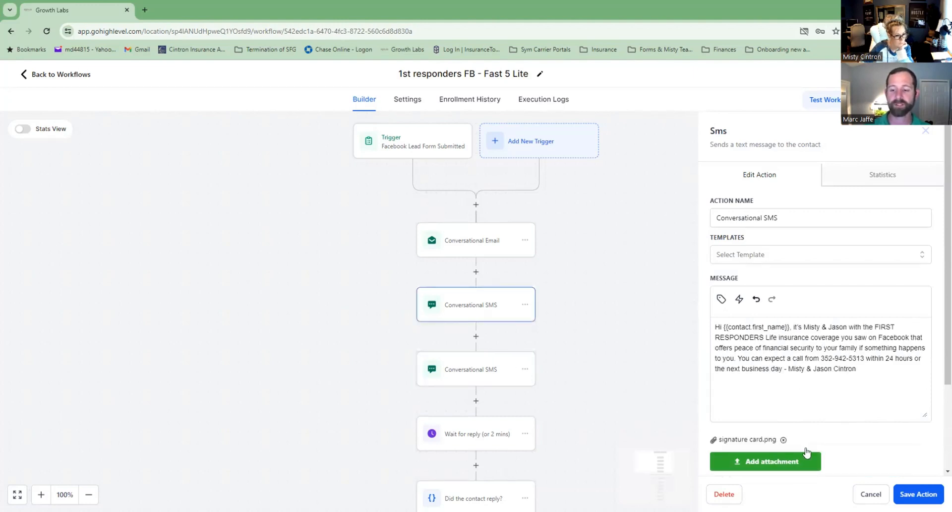
pyautogui.scroll(-2, 813, 426)
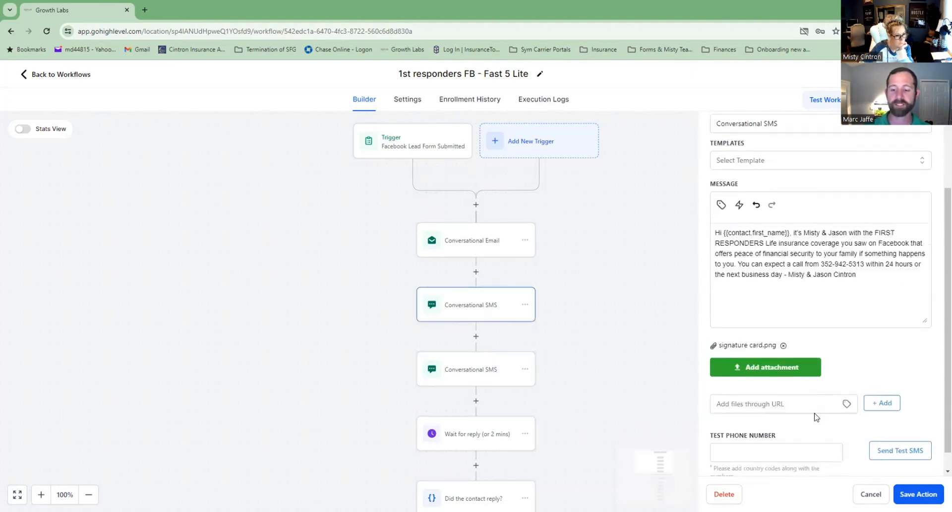
pyautogui.click(783, 341)
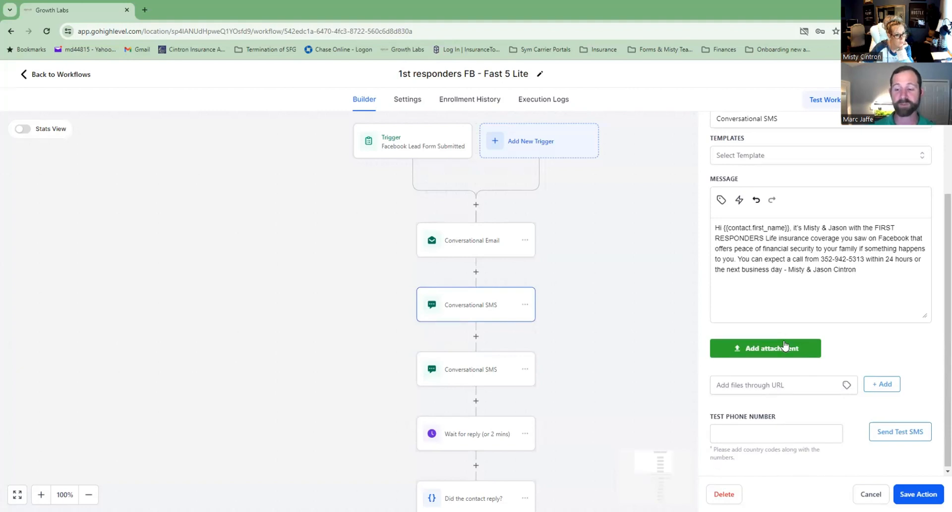
pyautogui.click(775, 352)
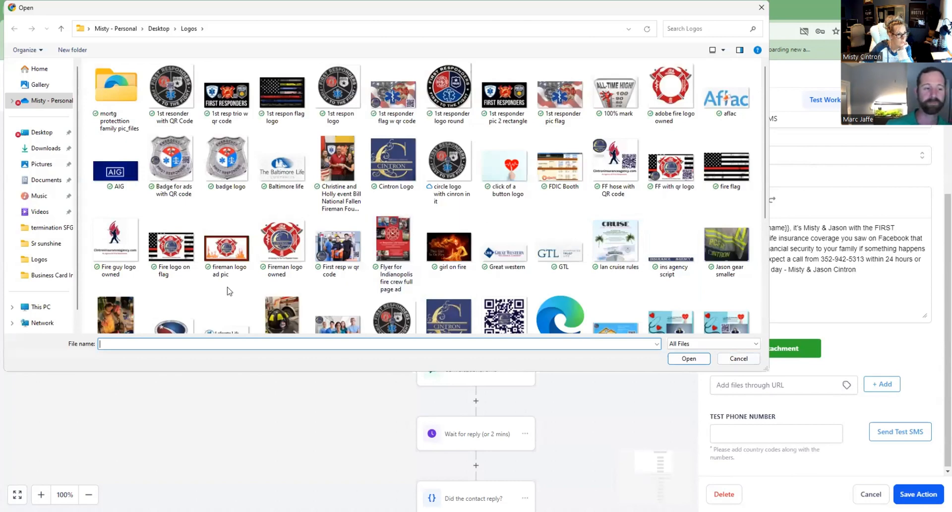
# Attach the 2024 business card image from Desktop > Insurance > Business Card Info and save.
pyautogui.scroll(-3, 238, 280)
pyautogui.scroll(5, 226, 241)
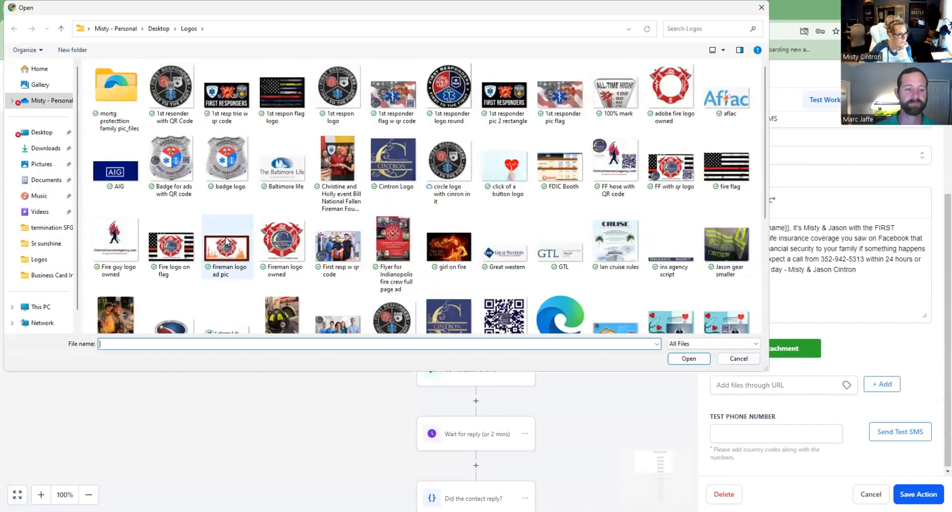
pyautogui.click(158, 29)
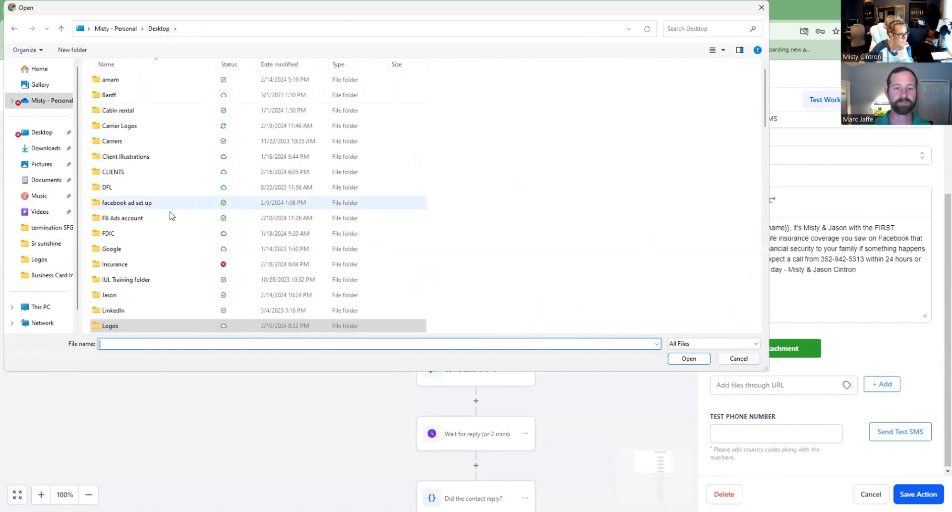
pyautogui.click(118, 266)
pyautogui.doubleClick(117, 267)
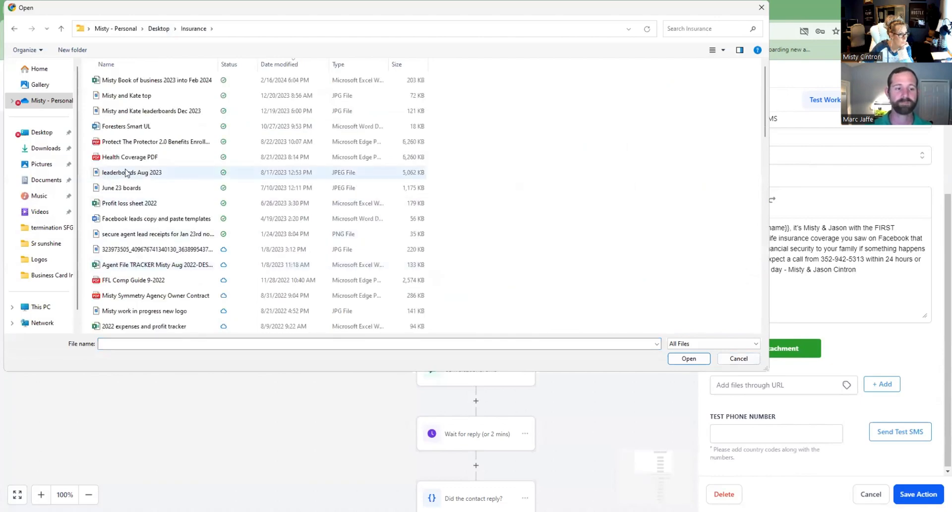
pyautogui.scroll(-5, 151, 187)
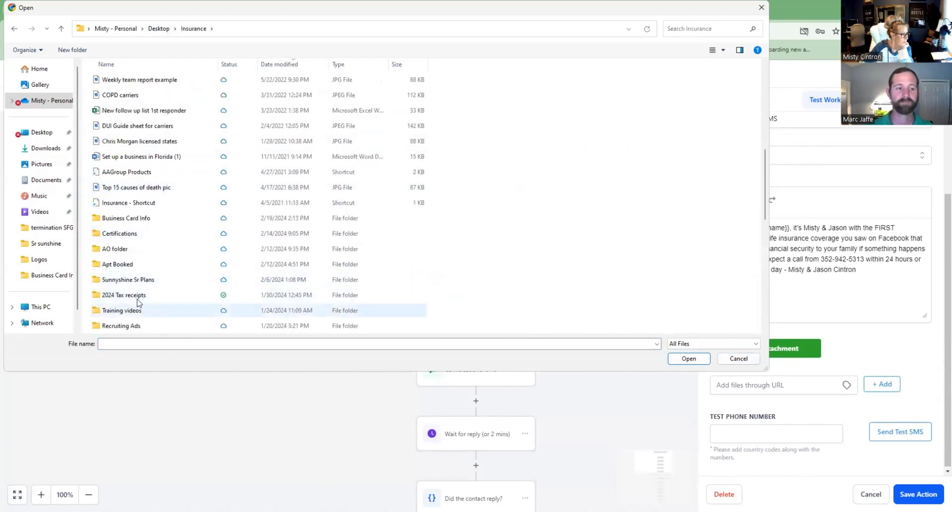
pyautogui.doubleClick(130, 218)
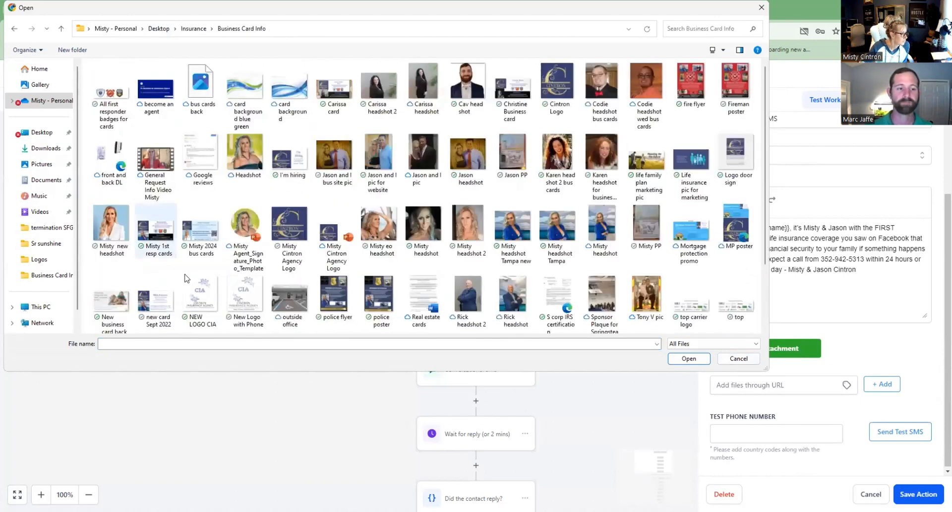
pyautogui.doubleClick(204, 235)
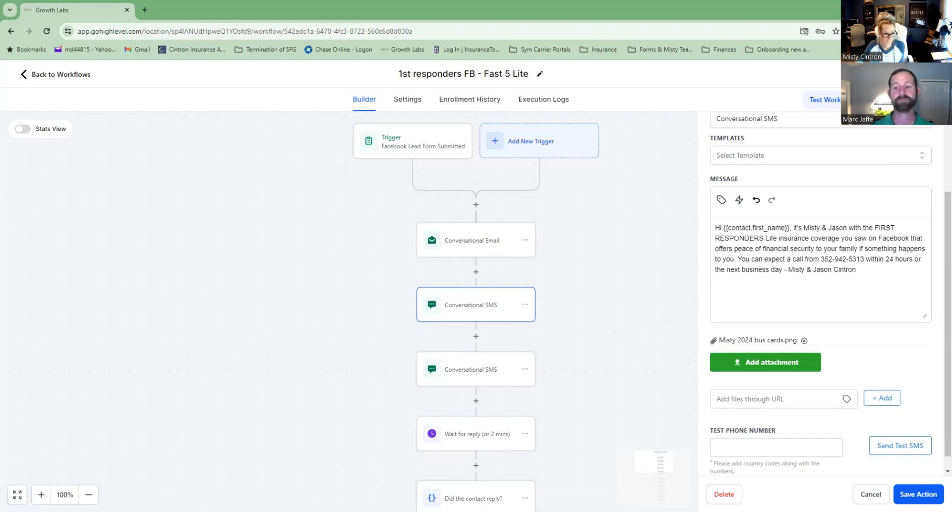
pyautogui.click(918, 494)
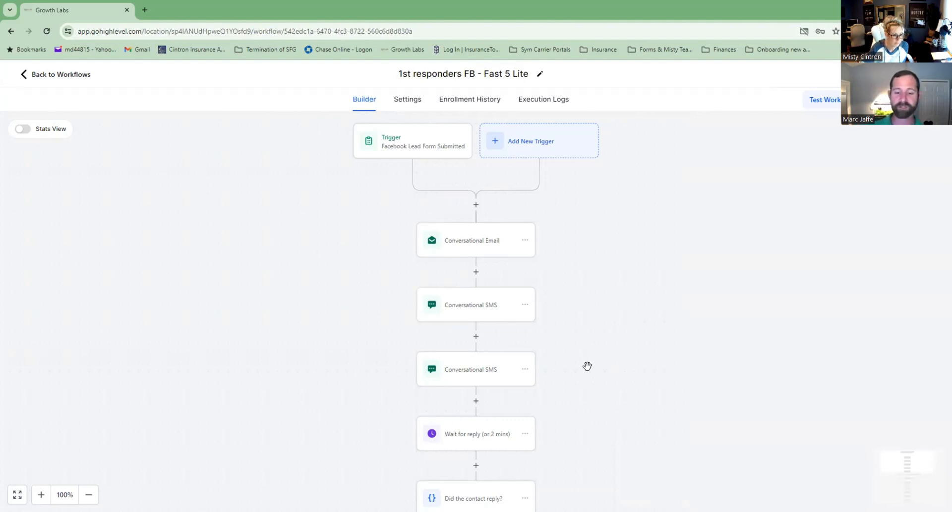
# Reopen the first SMS step to review its message and new attachment.
pyautogui.click(482, 315)
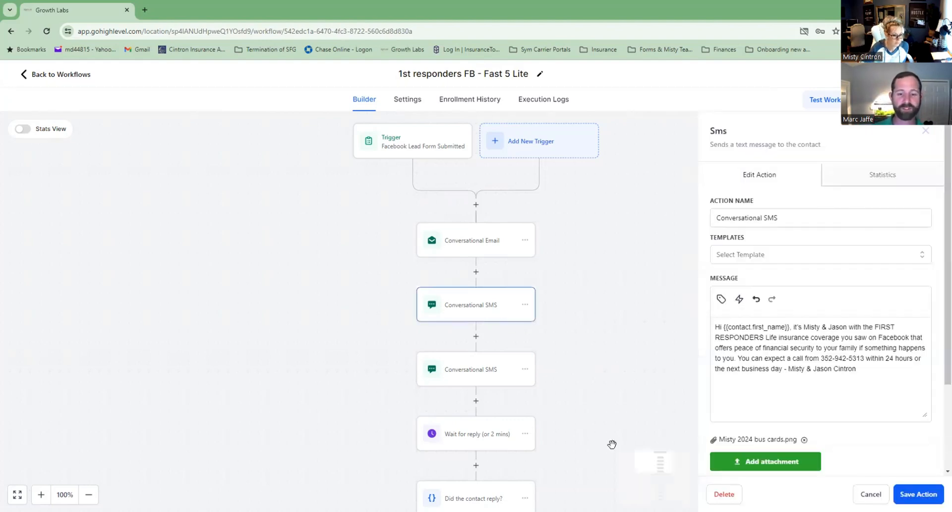
pyautogui.scroll(-3, 820, 424)
pyautogui.scroll(-1, 778, 366)
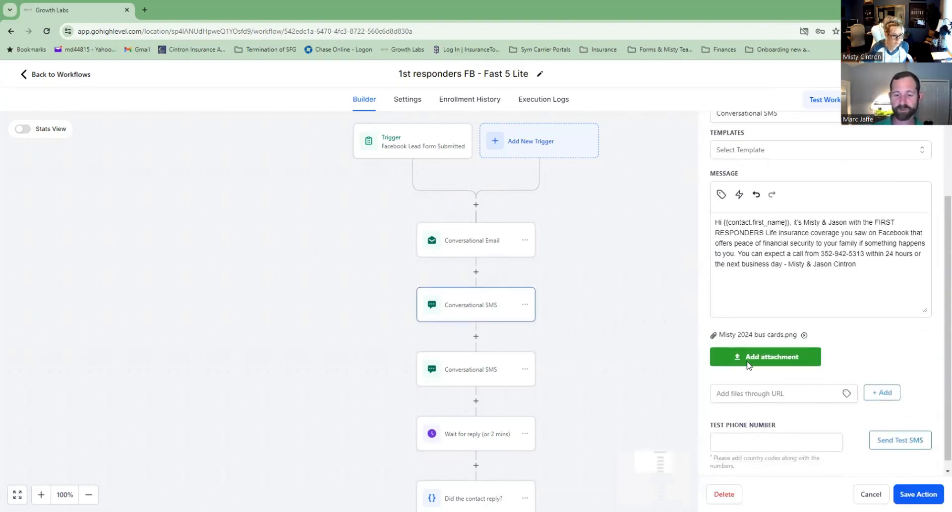
# Replace the second SMS sign-off with both new agents' names, remove the stray space, and save.
pyautogui.click(462, 381)
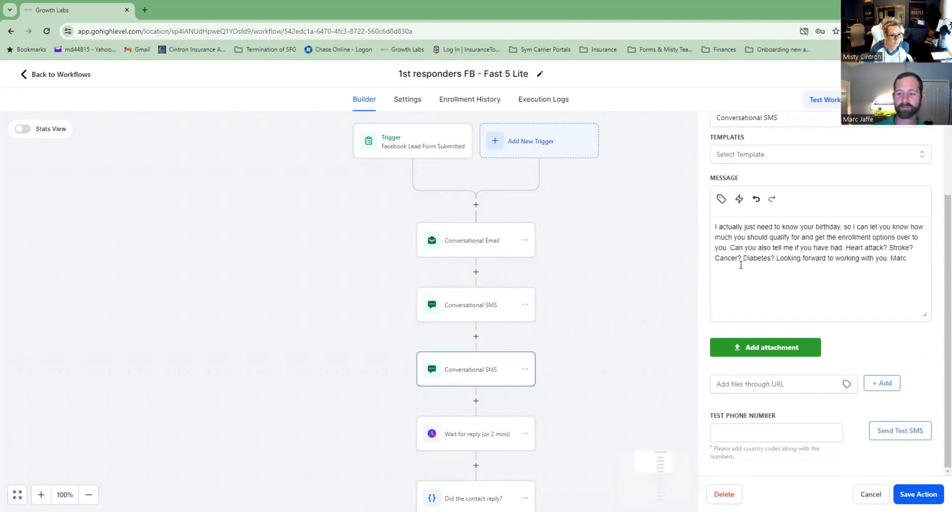
pyautogui.scroll(1, 741, 264)
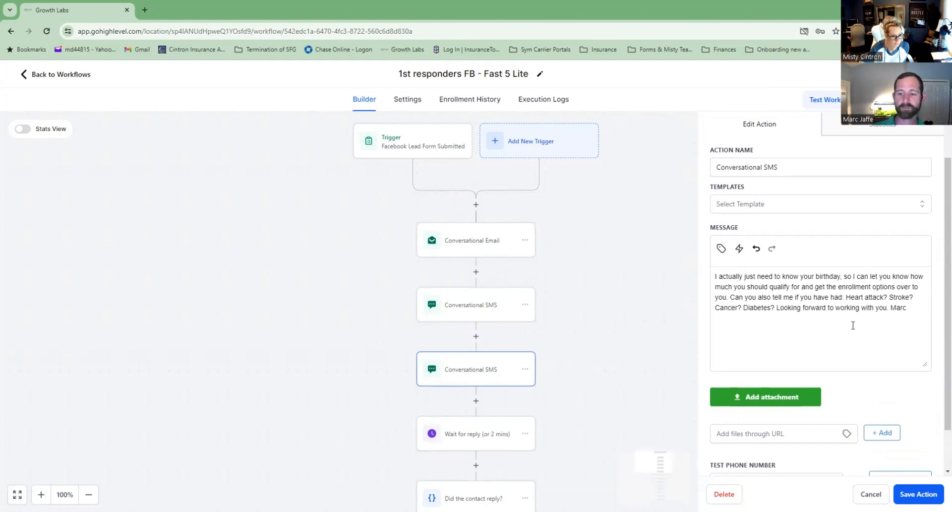
pyautogui.moveTo(896, 307); pyautogui.dragTo(925, 308)
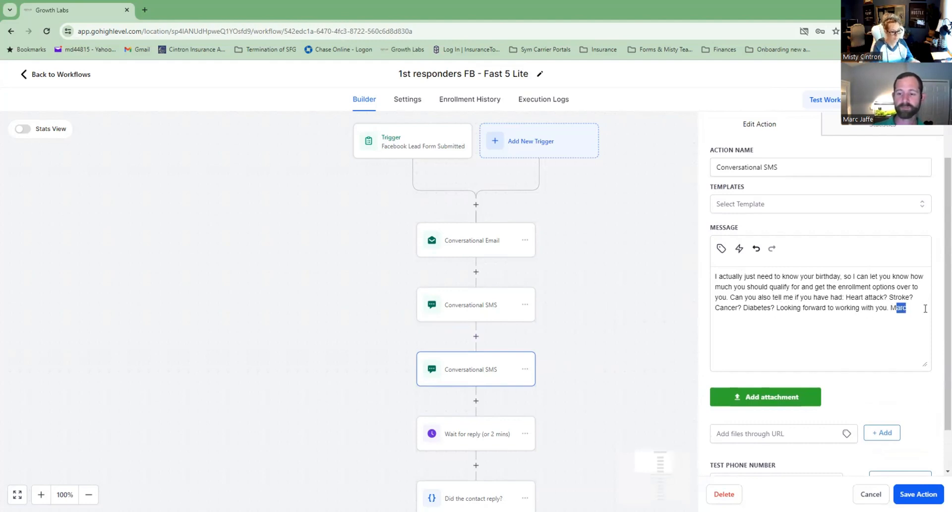
pyautogui.write('isty &Jason')
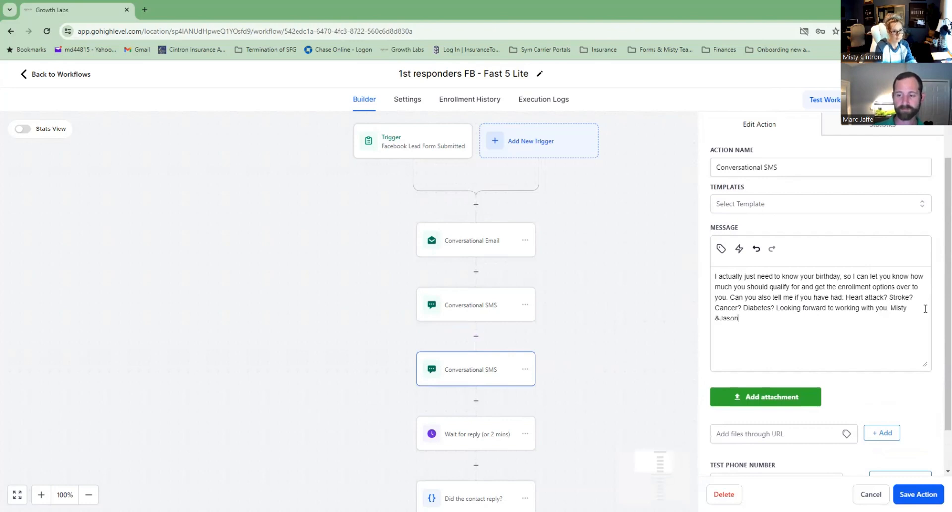
pyautogui.click(722, 319)
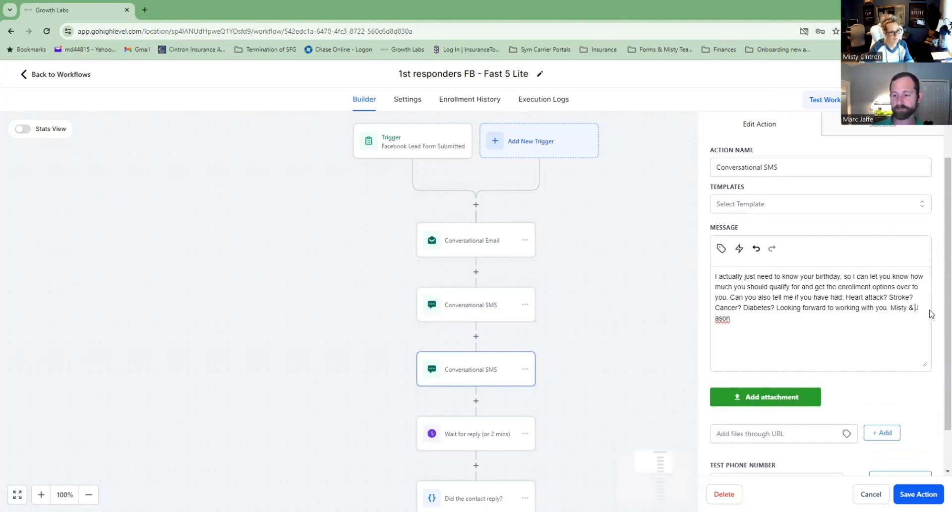
pyautogui.press('BackSpace')
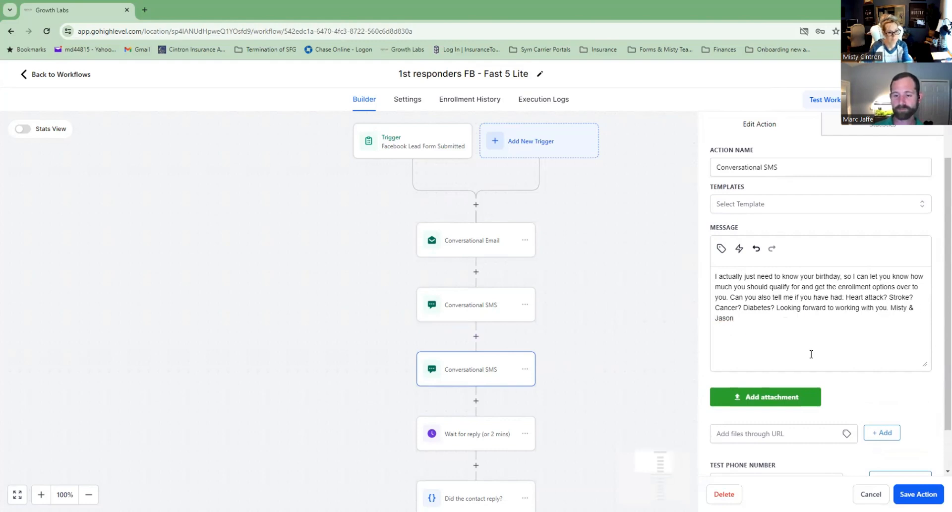
pyautogui.scroll(-1, 890, 362)
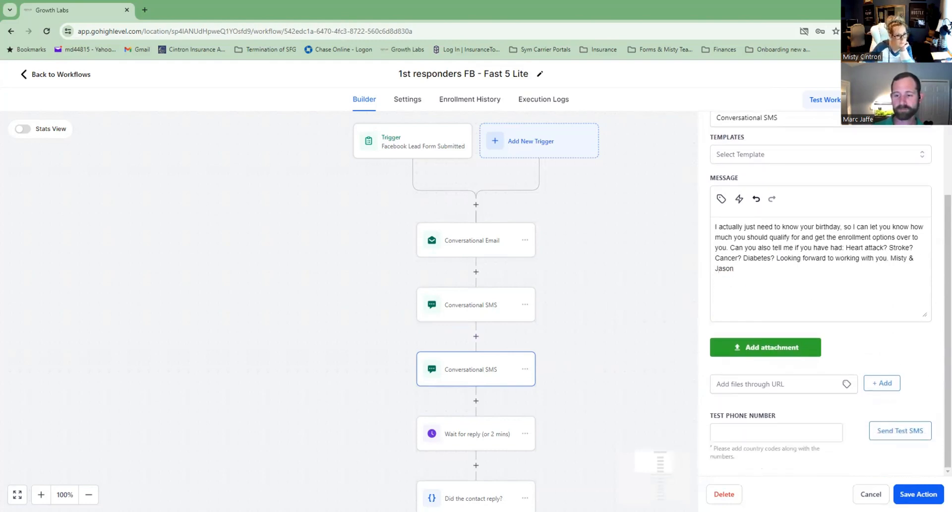
pyautogui.click(918, 494)
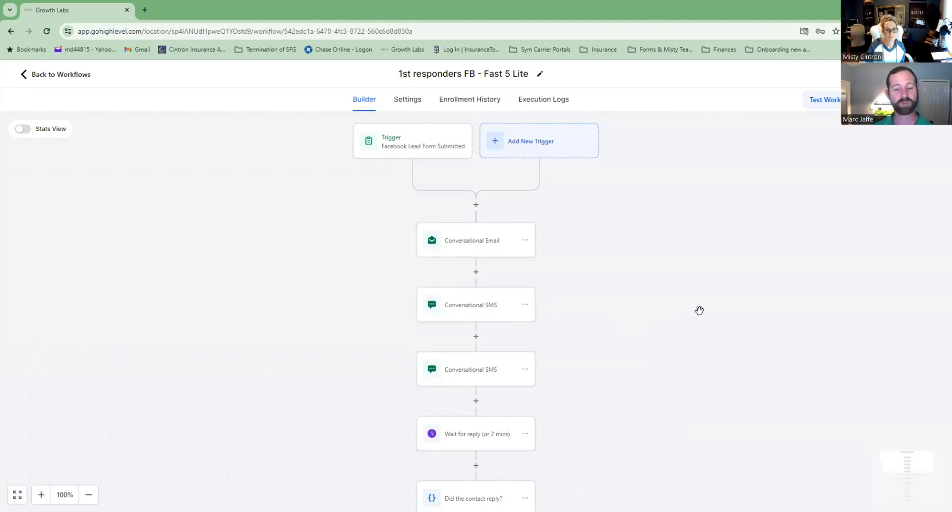
# Insert a Wait action between the two text-message steps.
pyautogui.scroll(-2, 603, 429)
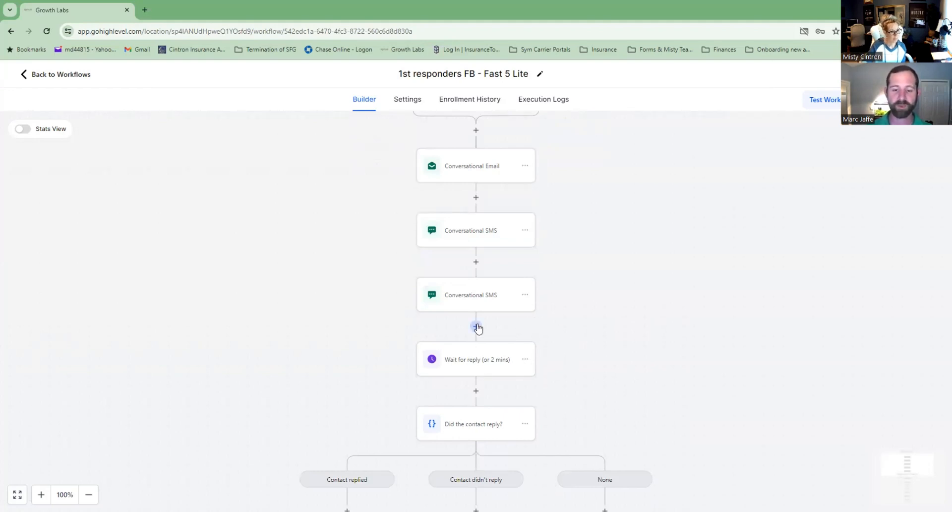
pyautogui.click(476, 327)
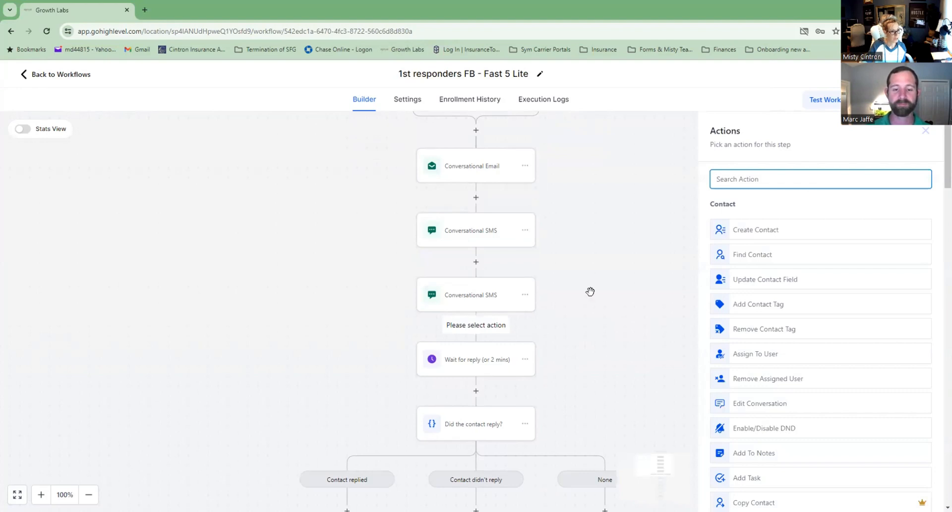
pyautogui.click(477, 261)
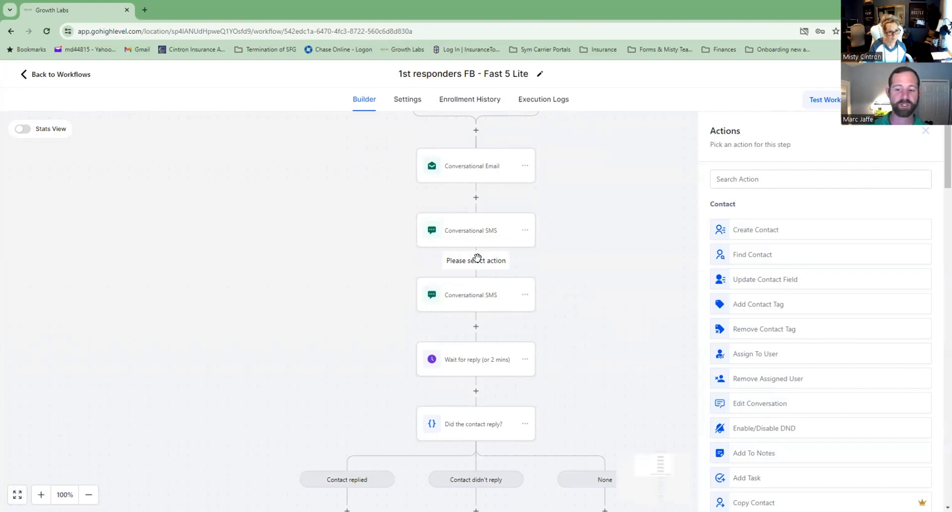
pyautogui.click(794, 180)
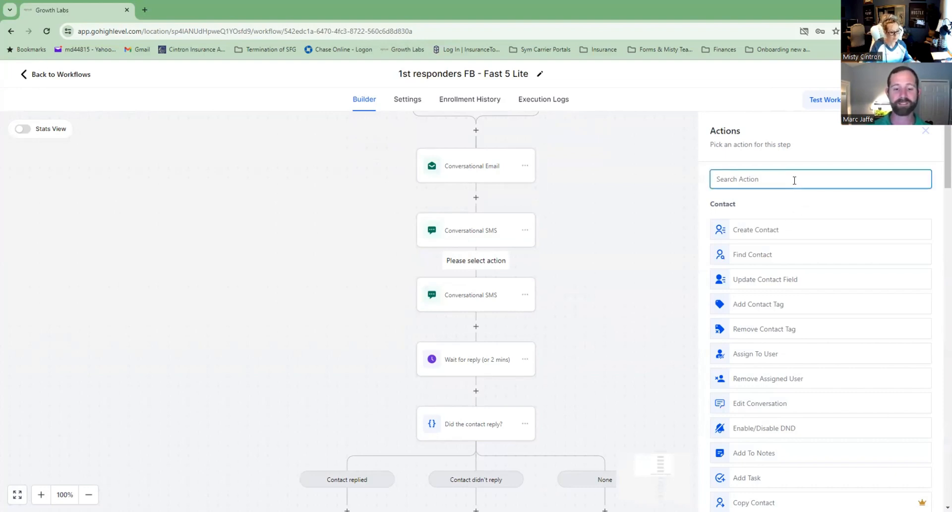
pyautogui.write('wait')
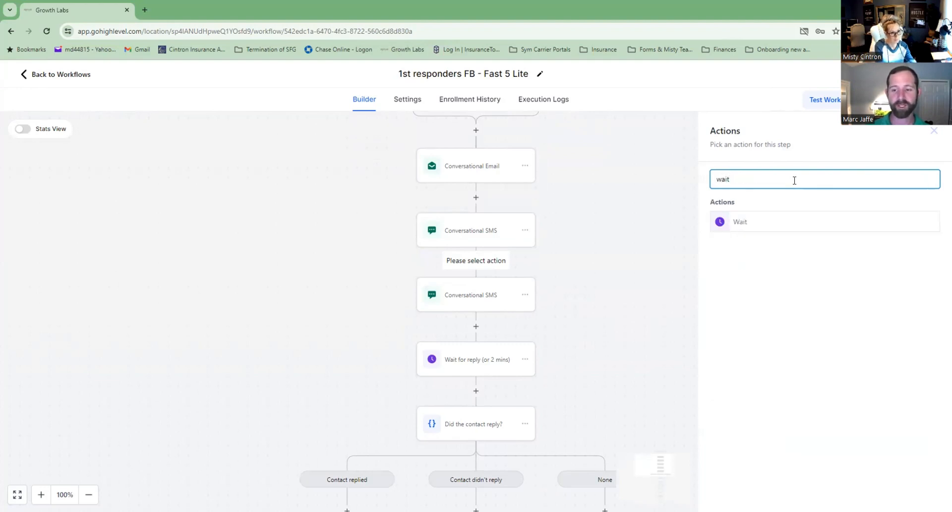
pyautogui.click(750, 222)
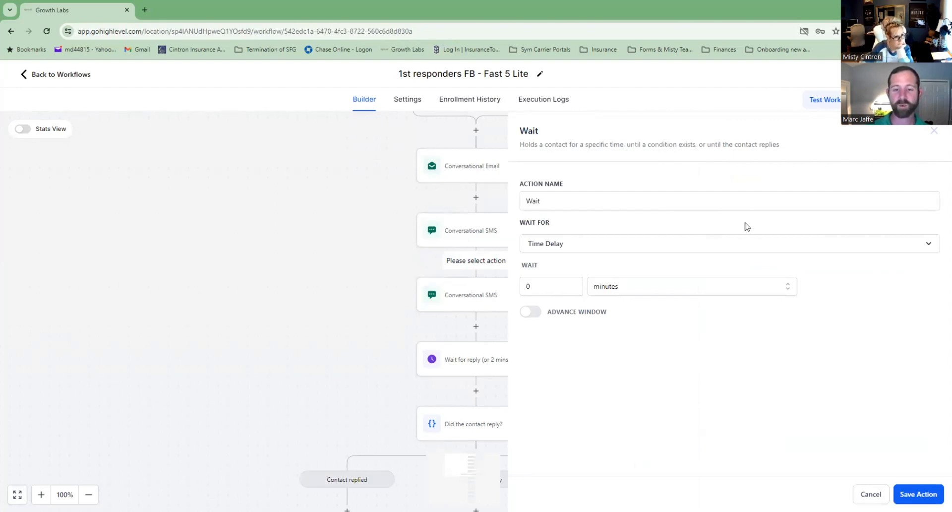
# Name the wait step 'Wait 3', set its delay to 3 minutes, and save it.
pyautogui.click(570, 201)
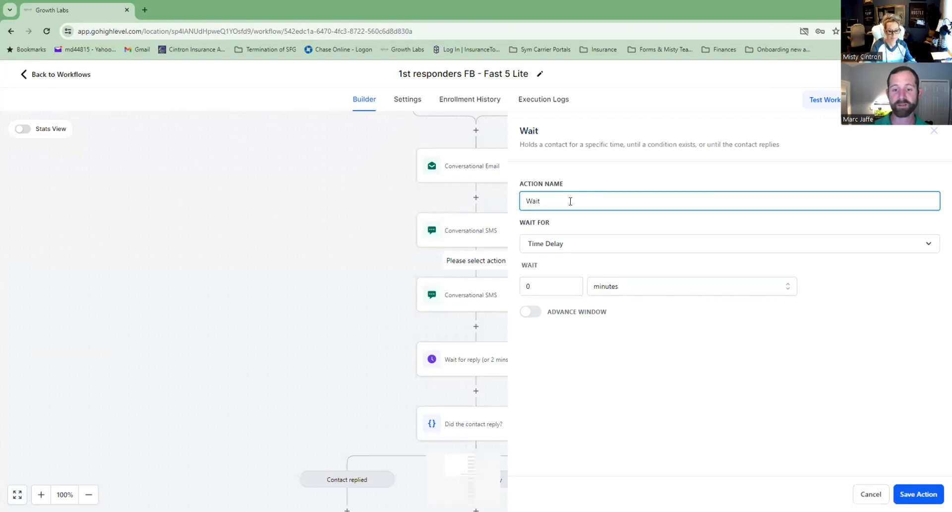
pyautogui.write('3')
pyautogui.press('BackSpace')
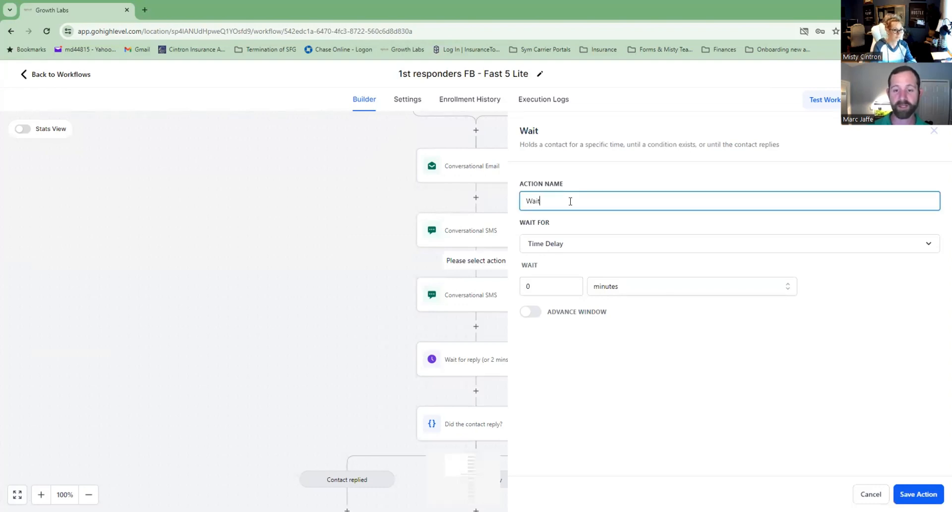
pyautogui.write('3')
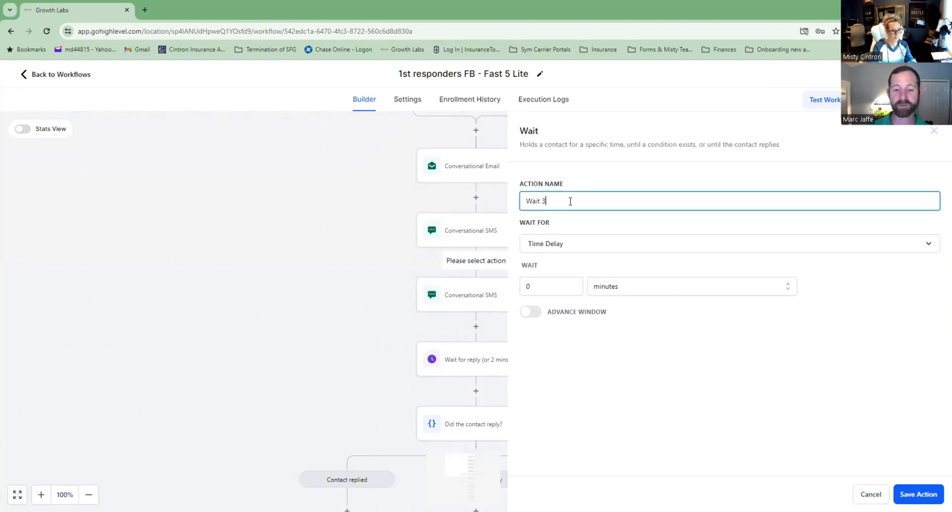
pyautogui.click(573, 287)
pyautogui.click(571, 284)
pyautogui.click(571, 285)
pyautogui.click(571, 285)
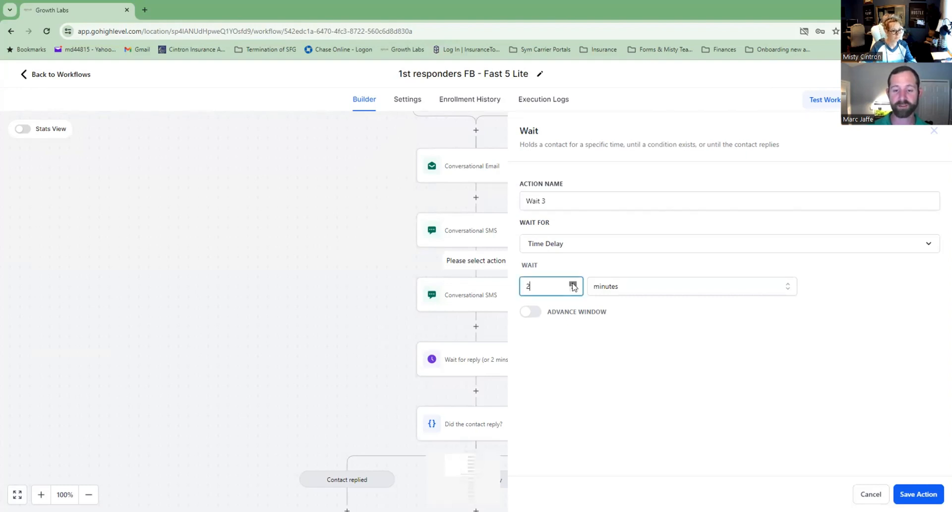
pyautogui.click(624, 363)
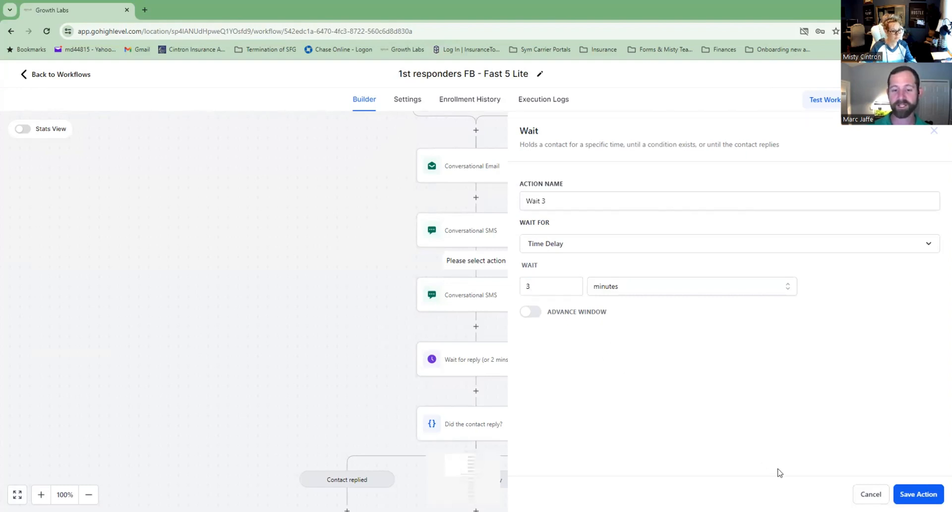
pyautogui.click(918, 493)
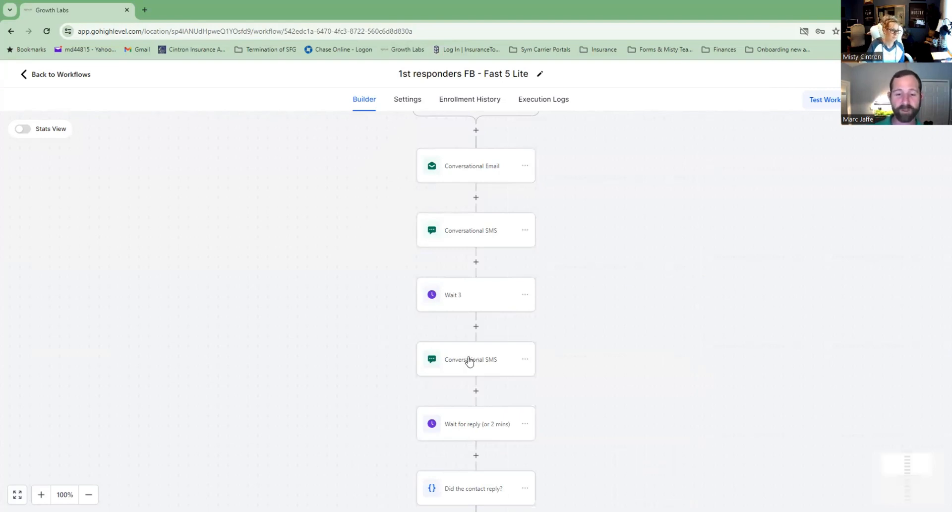
pyautogui.scroll(-5, 469, 395)
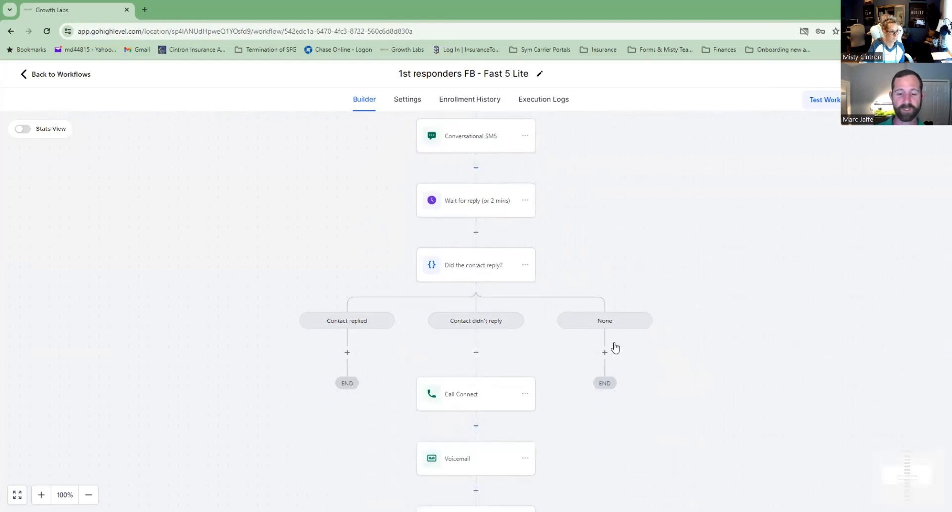
pyautogui.scroll(-3, 747, 388)
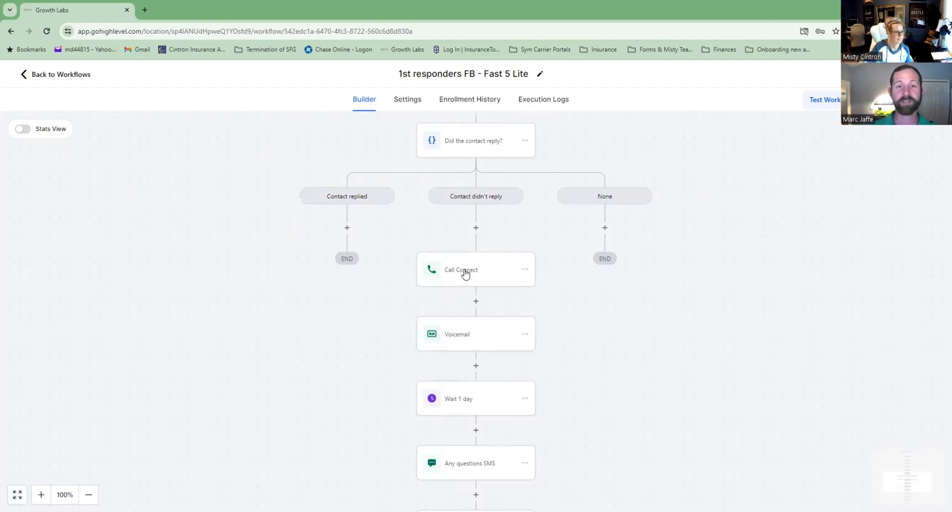
pyautogui.click(465, 273)
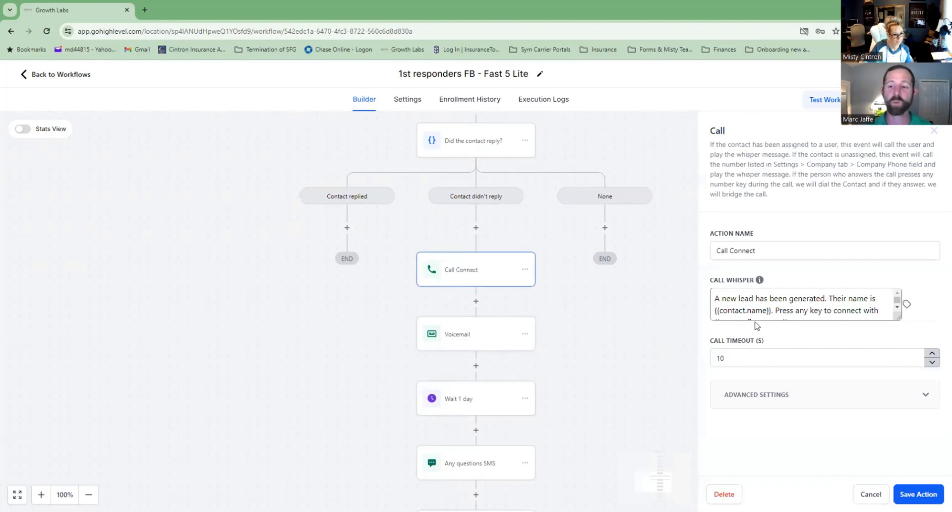
# Review the Call Connect whisper text, then open the Voicemail step with 1ST RESPONDER 1ST VM.wav.
pyautogui.scroll(-1, 811, 308)
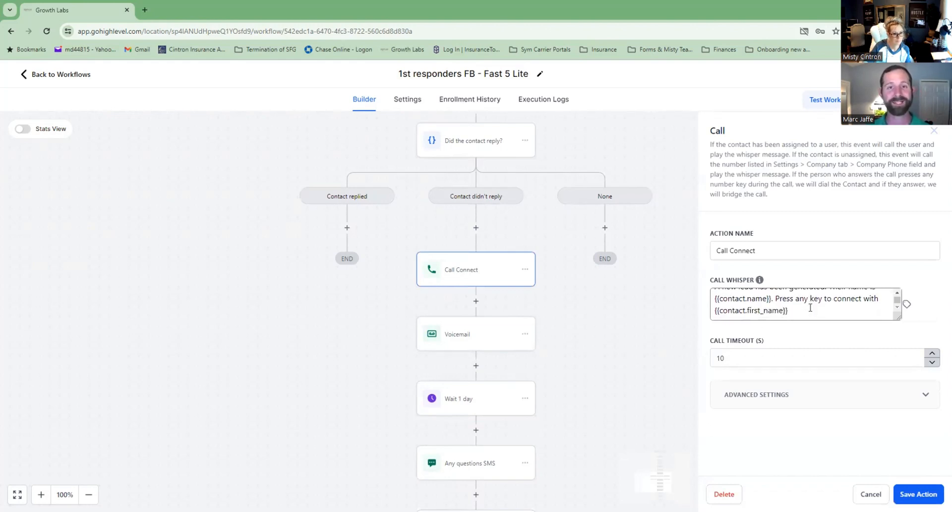
pyautogui.scroll(1, 810, 308)
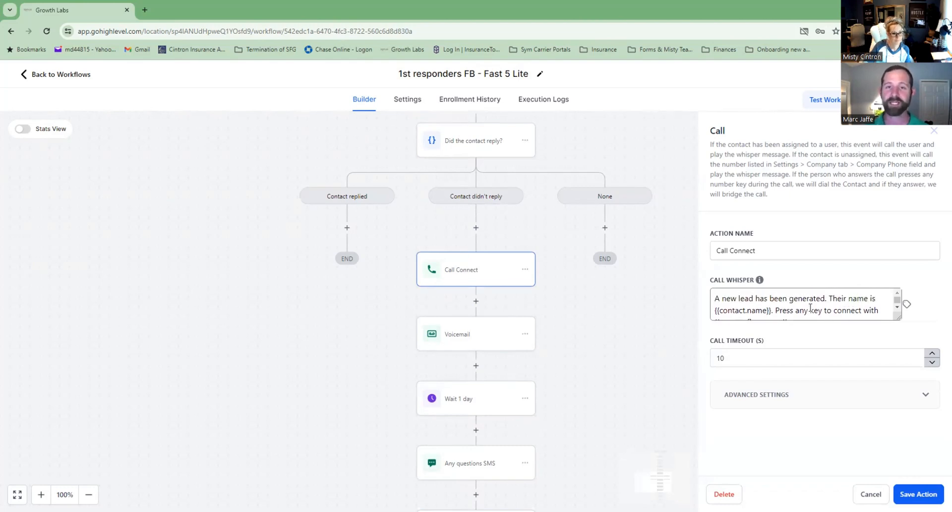
pyautogui.scroll(-1, 810, 308)
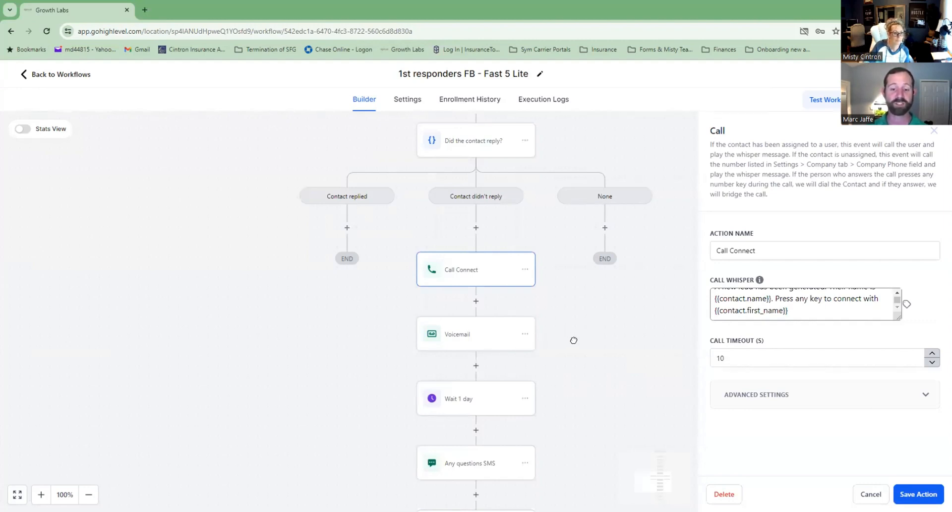
pyautogui.click(491, 342)
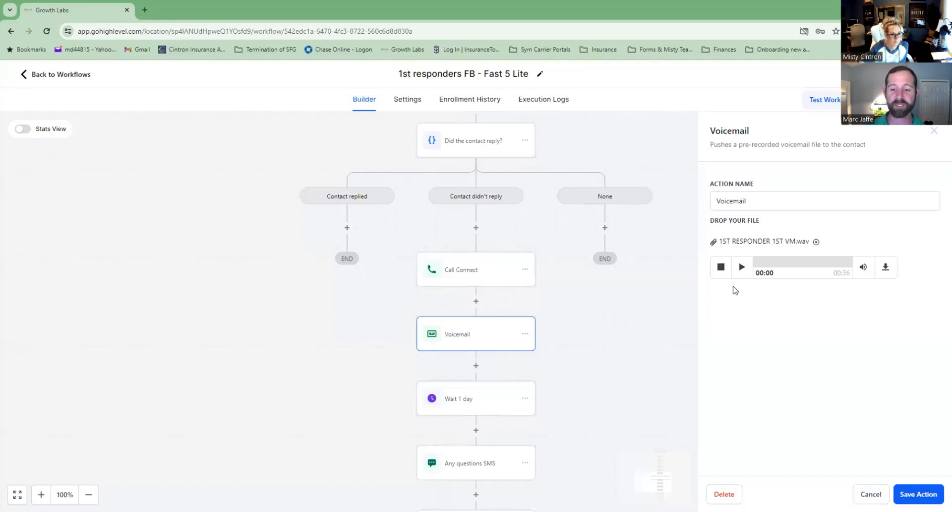
pyautogui.click(742, 267)
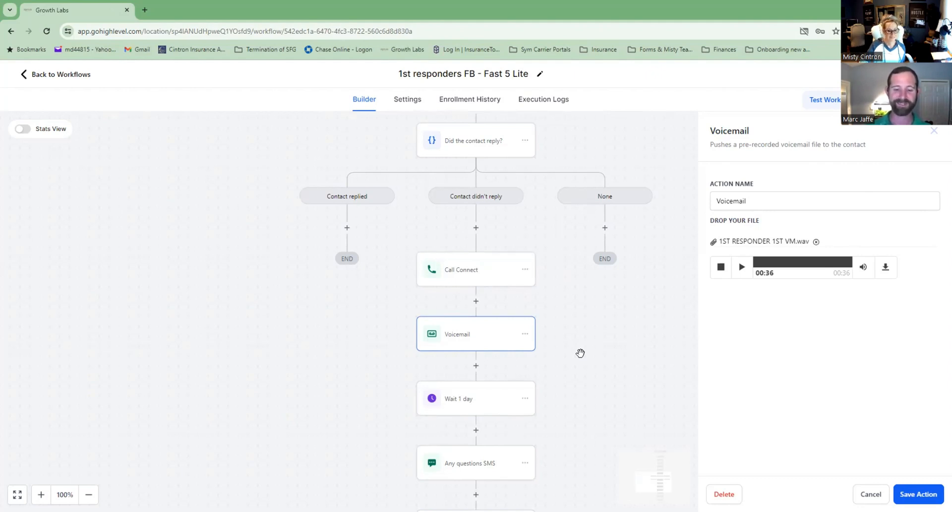
pyautogui.scroll(-3, 580, 352)
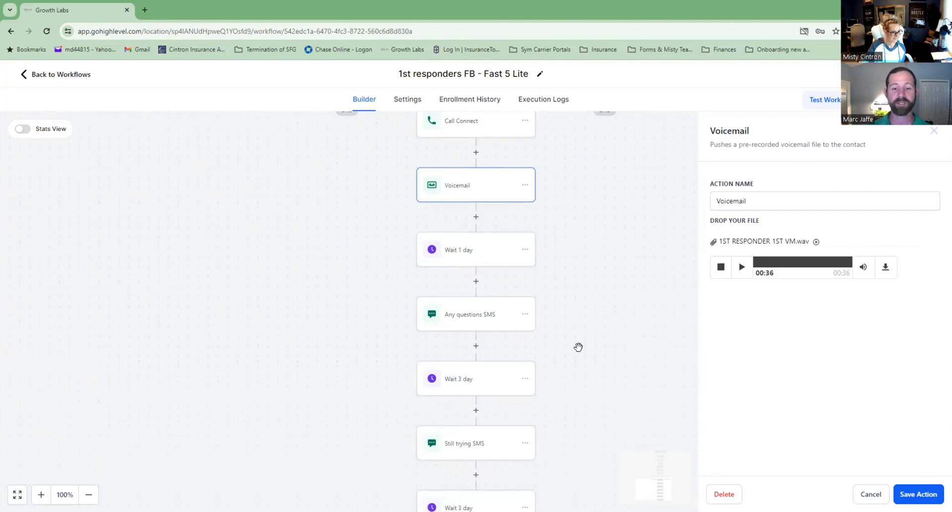
pyautogui.scroll(-1, 578, 347)
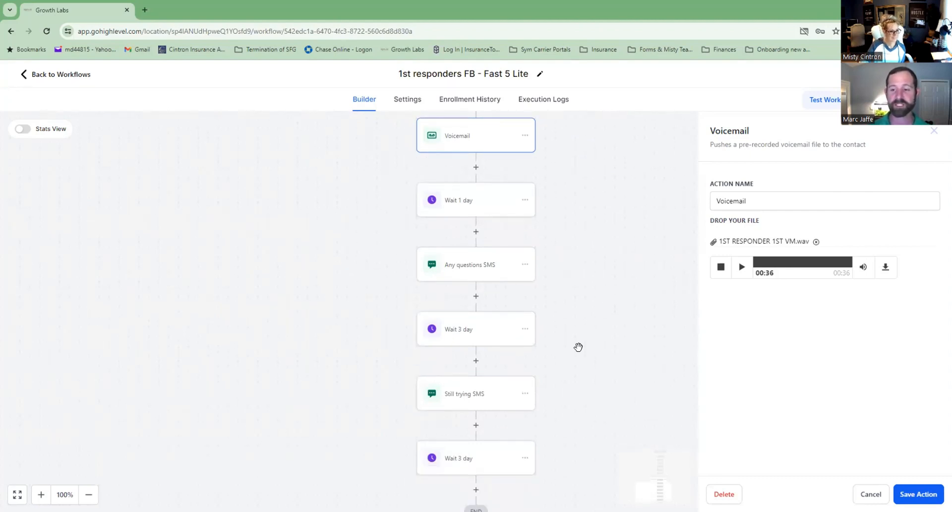
# Swap the old agent's name for both new agents' names in the Any questions SMS greeting and sign-off.
pyautogui.click(481, 277)
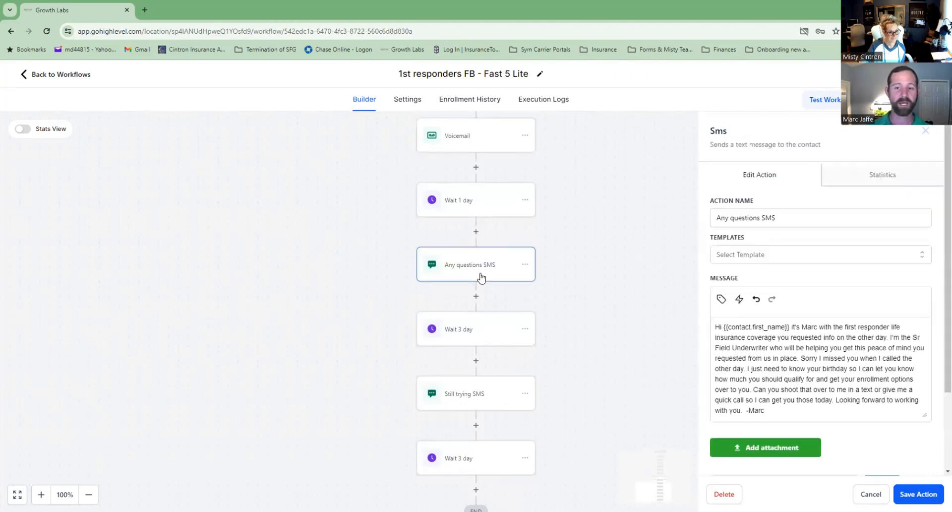
pyautogui.moveTo(814, 327); pyautogui.dragTo(810, 328)
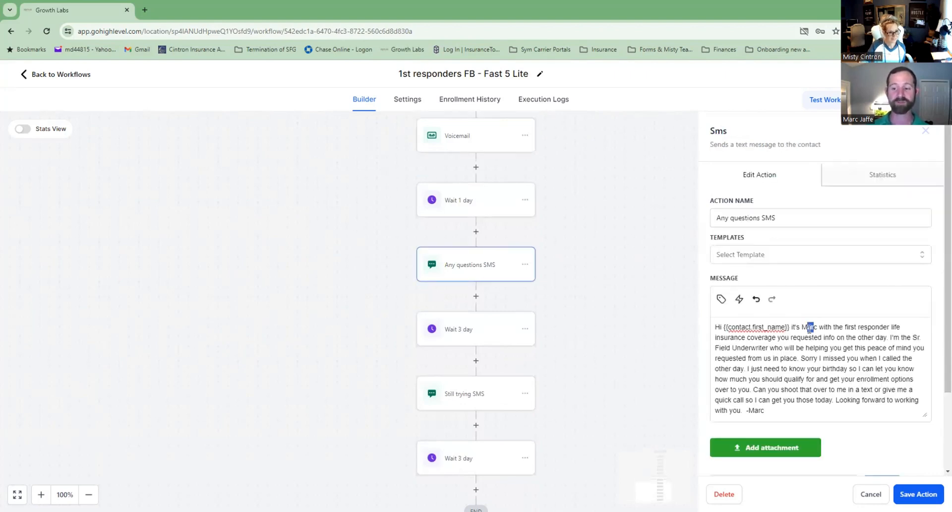
pyautogui.write('isty &Jason')
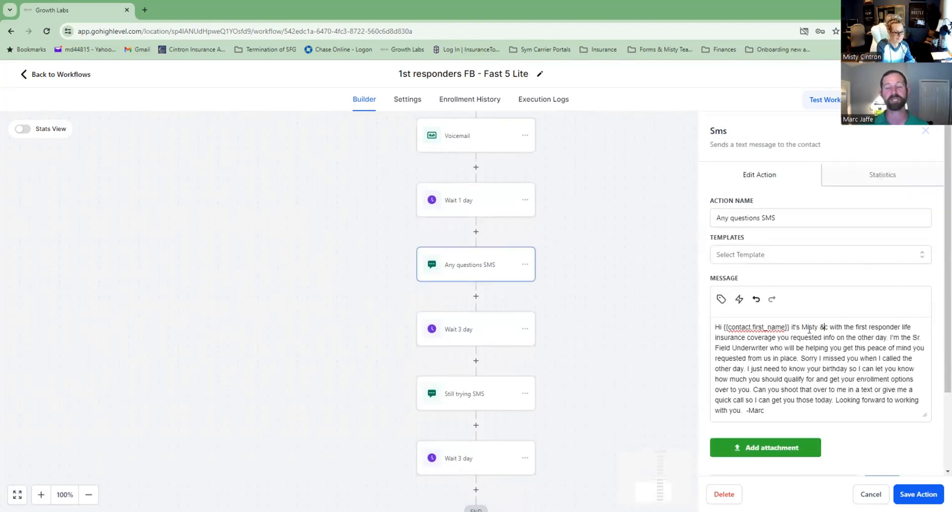
pyautogui.press('Delete')
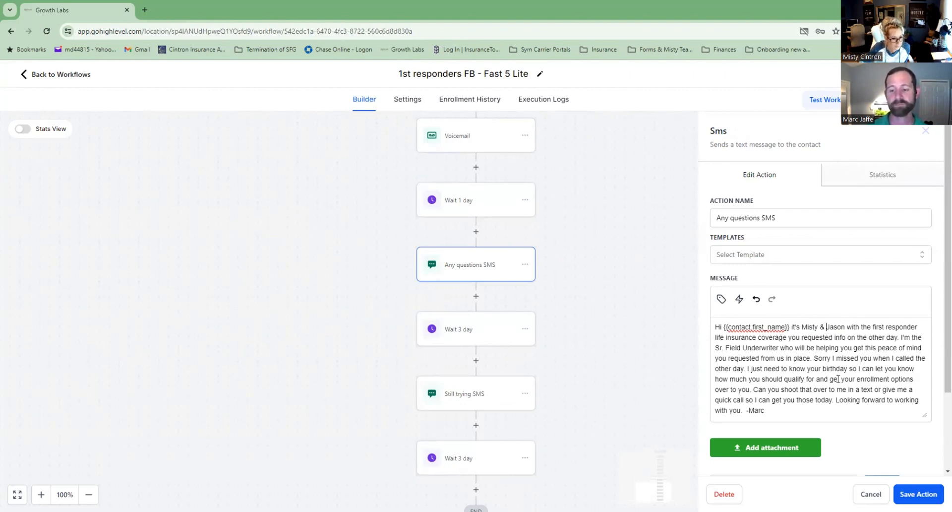
pyautogui.doubleClick(757, 411)
pyautogui.write('Misty &')
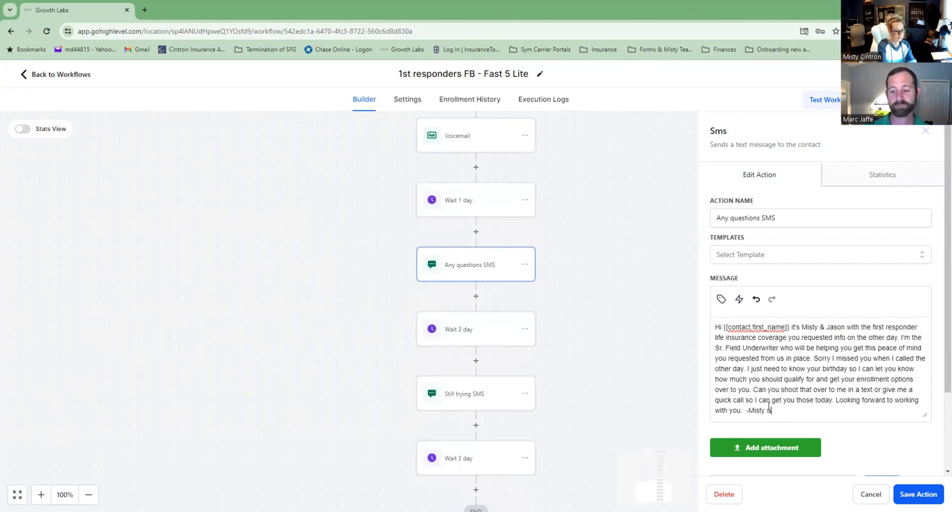
pyautogui.write(' Jason')
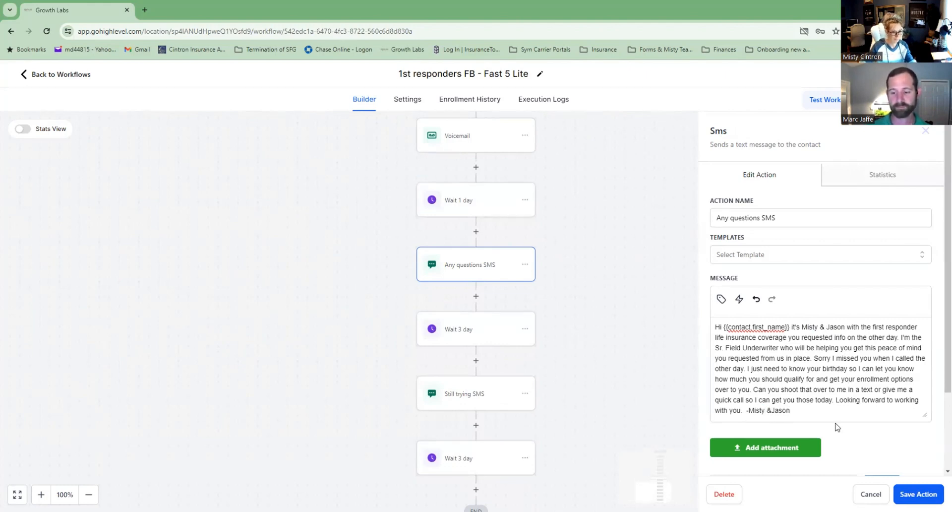
pyautogui.scroll(-2, 899, 439)
pyautogui.click(771, 310)
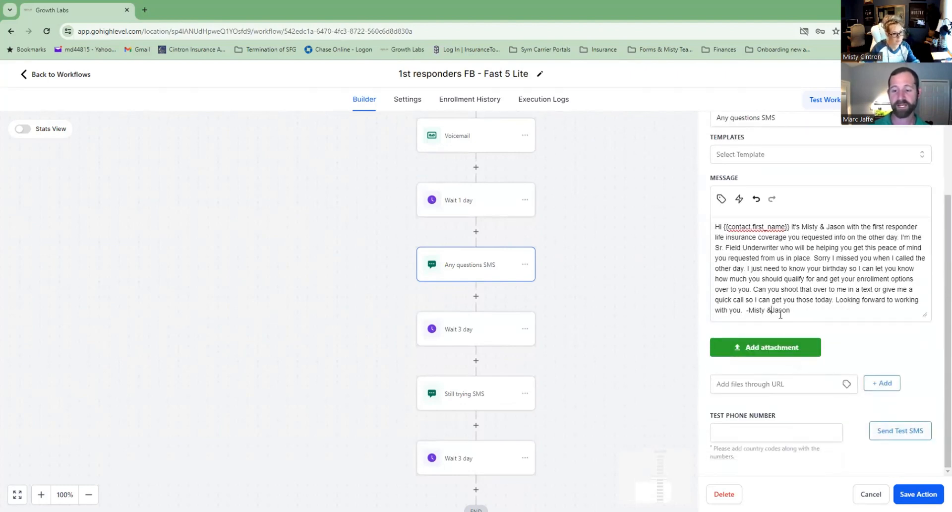
pyautogui.click(918, 495)
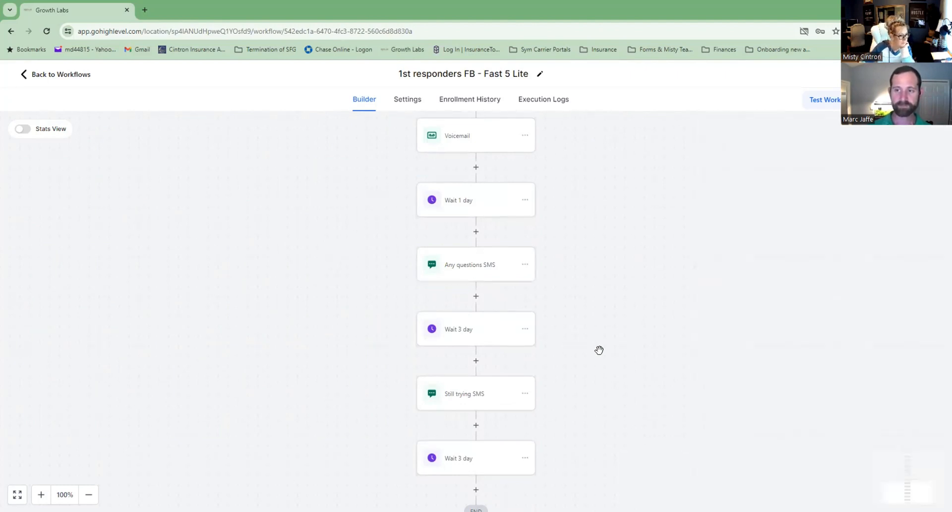
# Put both new agents' names in the Still trying SMS greeting and sign-off, then save the action.
pyautogui.click(482, 406)
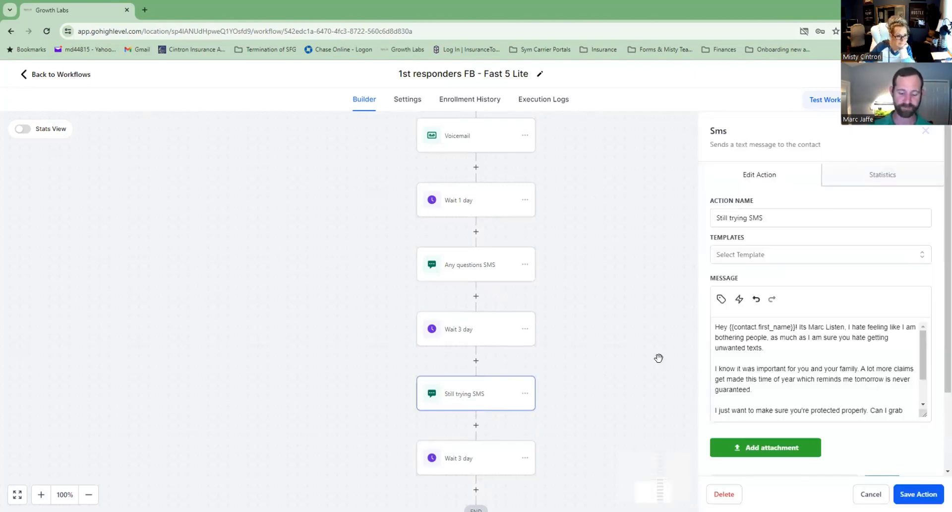
pyautogui.moveTo(824, 327); pyautogui.dragTo(814, 326)
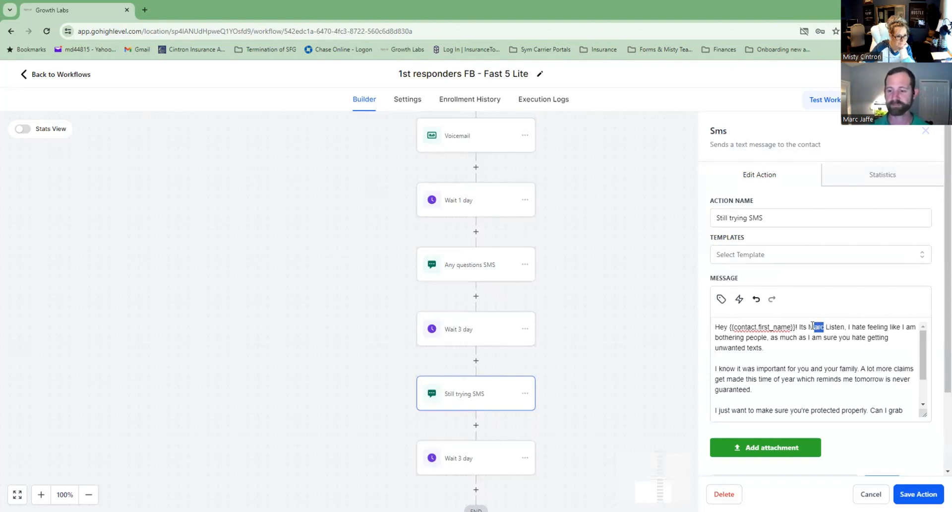
pyautogui.write('isty &Jason')
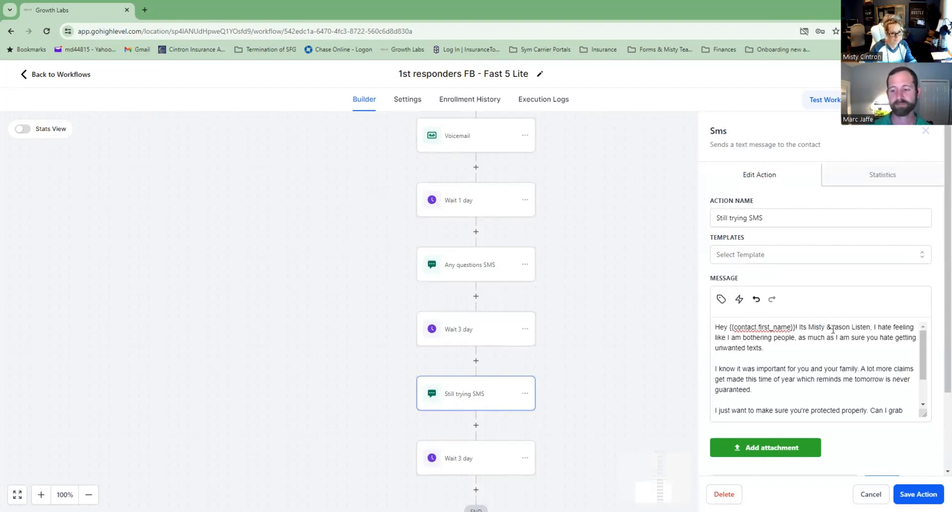
pyautogui.click(833, 328)
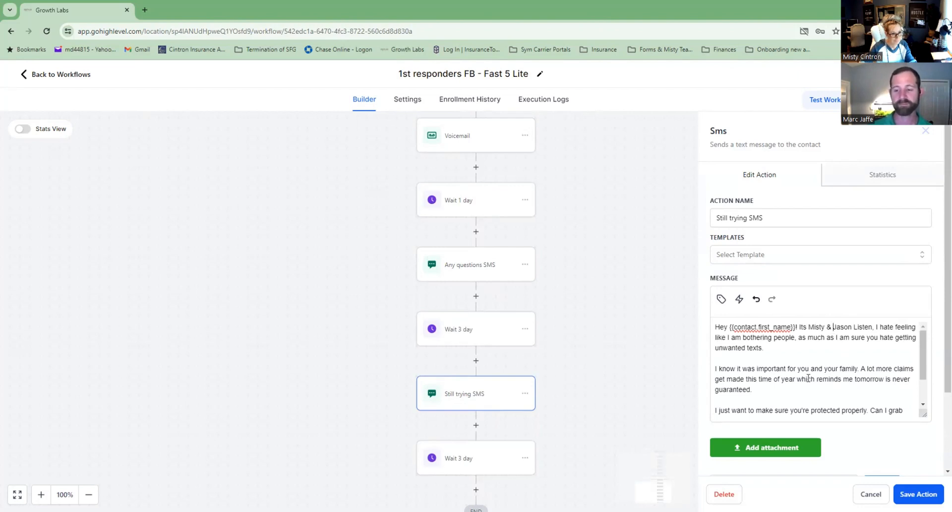
pyautogui.scroll(-2, 808, 377)
pyautogui.moveTo(731, 412); pyautogui.dragTo(717, 411)
pyautogui.write('isty &Jason')
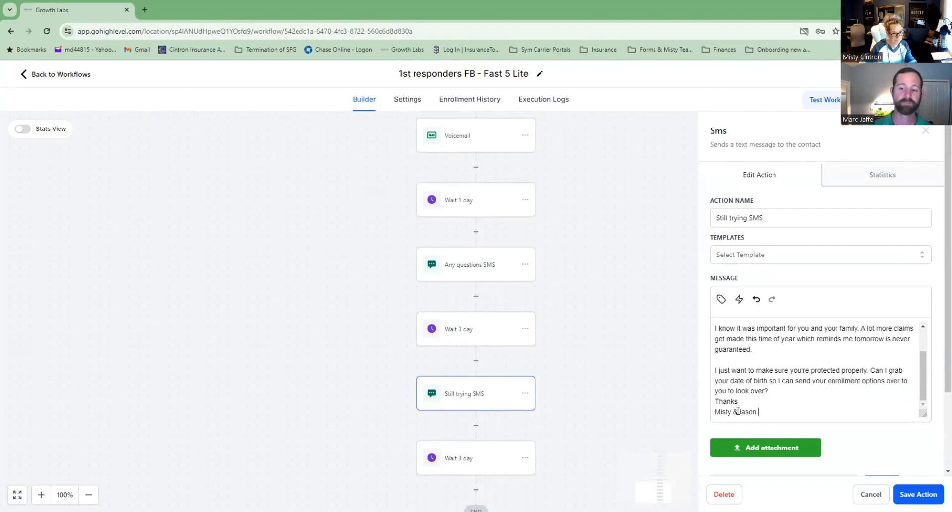
pyautogui.click(737, 411)
pyautogui.scroll(-2, 919, 480)
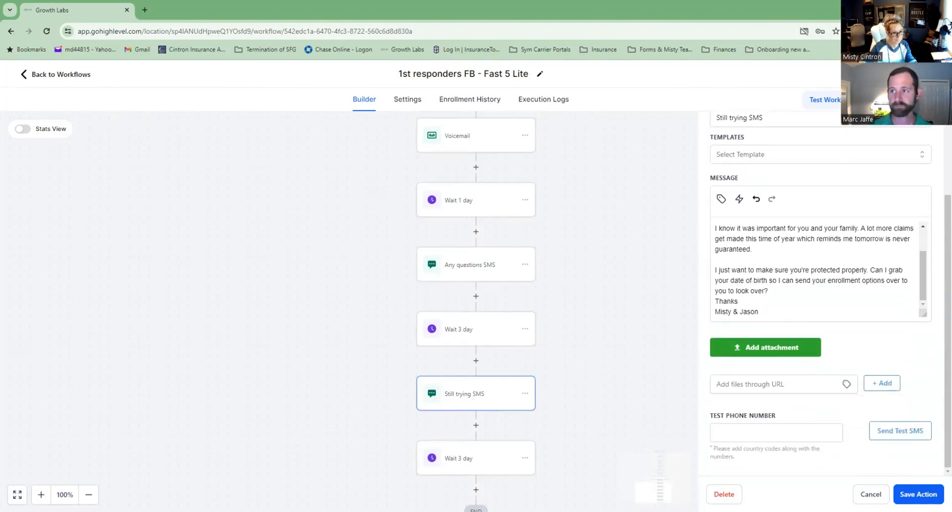
pyautogui.click(931, 492)
pyautogui.scroll(-1, 555, 286)
pyautogui.scroll(-1, 556, 287)
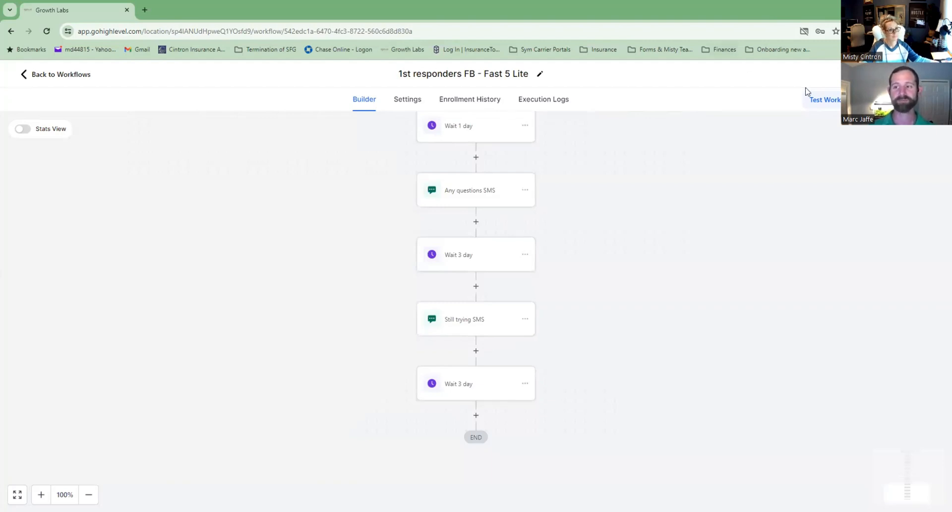
# Save the workflow and open its Settings, showing the 09:00 AM–8:00 PM sending window.
pyautogui.click(919, 74)
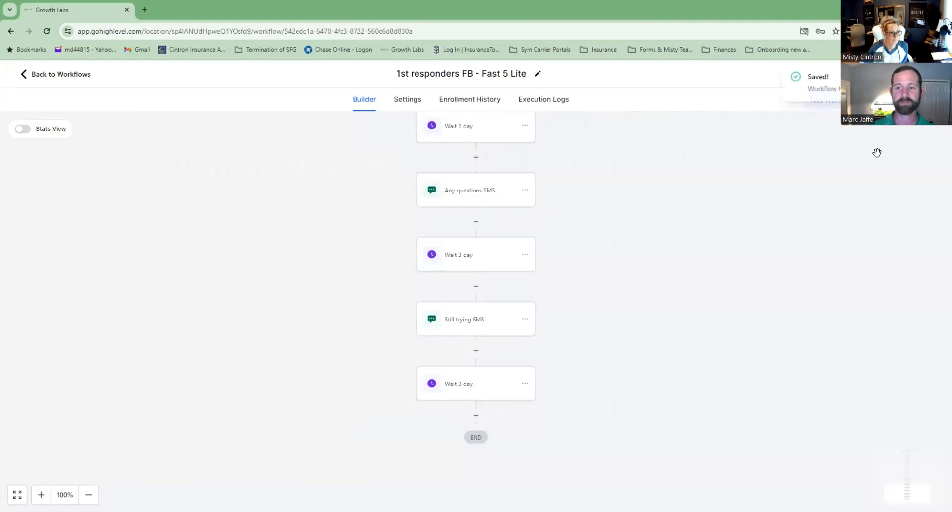
pyautogui.scroll(5, 801, 248)
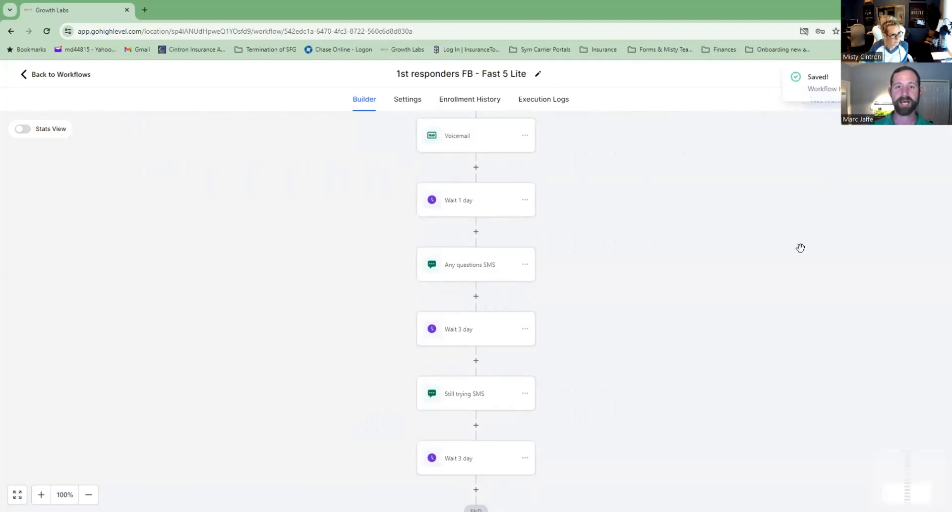
pyautogui.scroll(10, 800, 247)
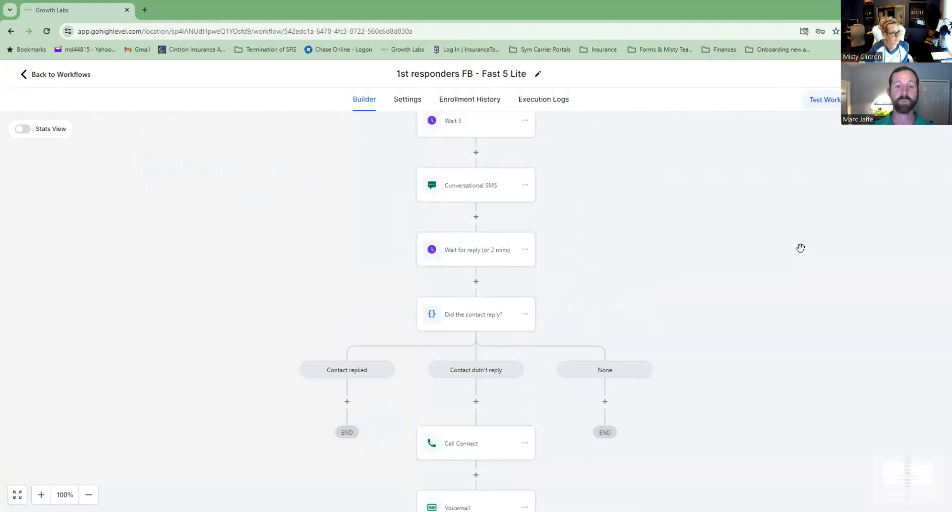
pyautogui.scroll(10, 800, 247)
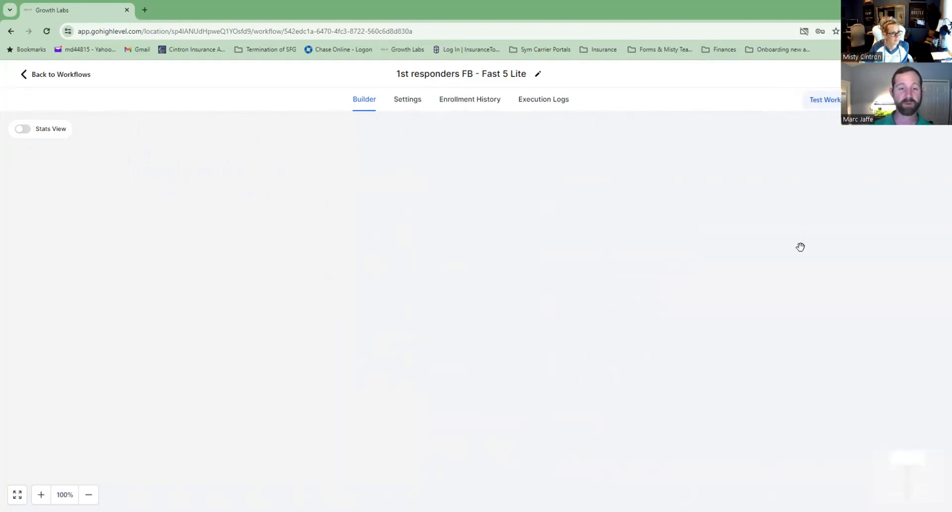
pyautogui.scroll(-5, 800, 247)
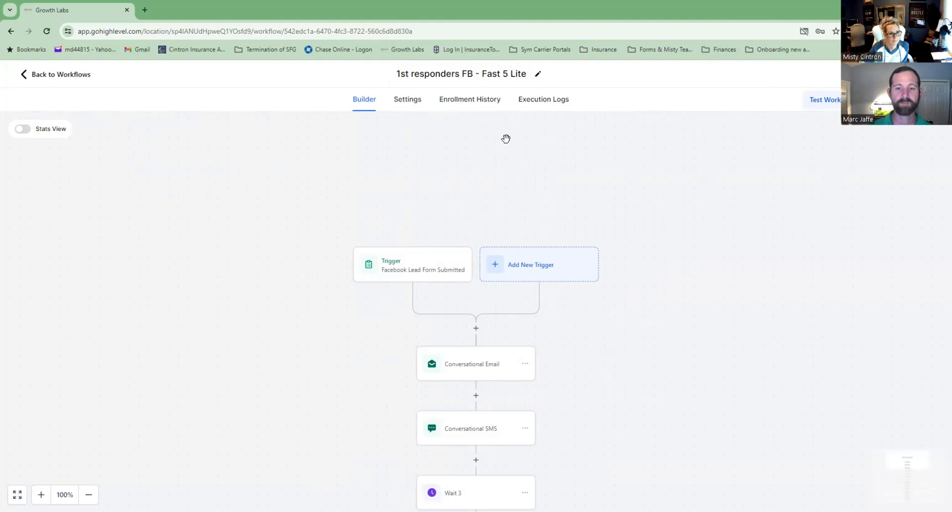
pyautogui.click(416, 102)
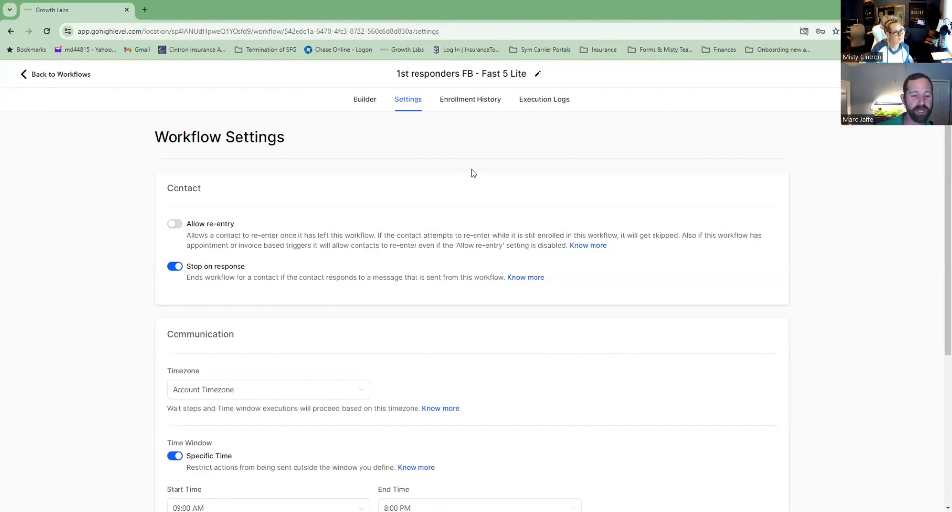
pyautogui.scroll(-2, 277, 213)
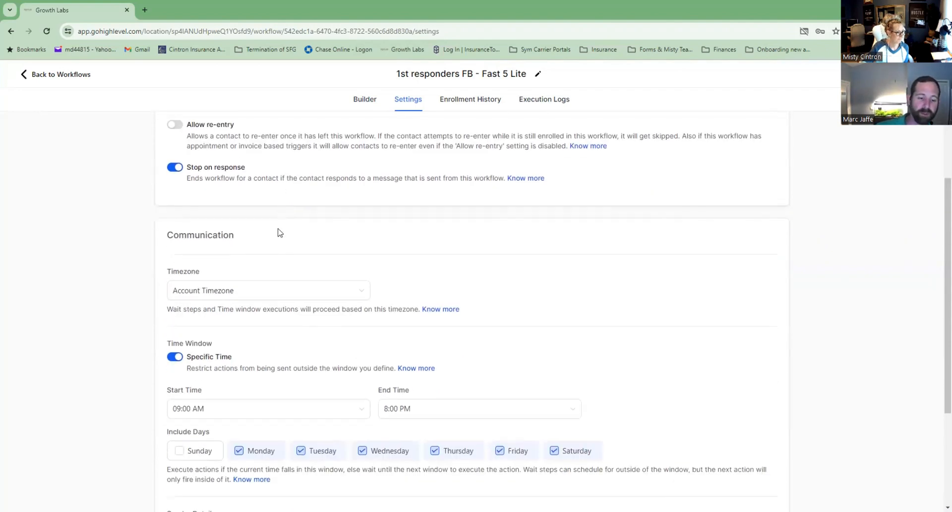
pyautogui.click(290, 298)
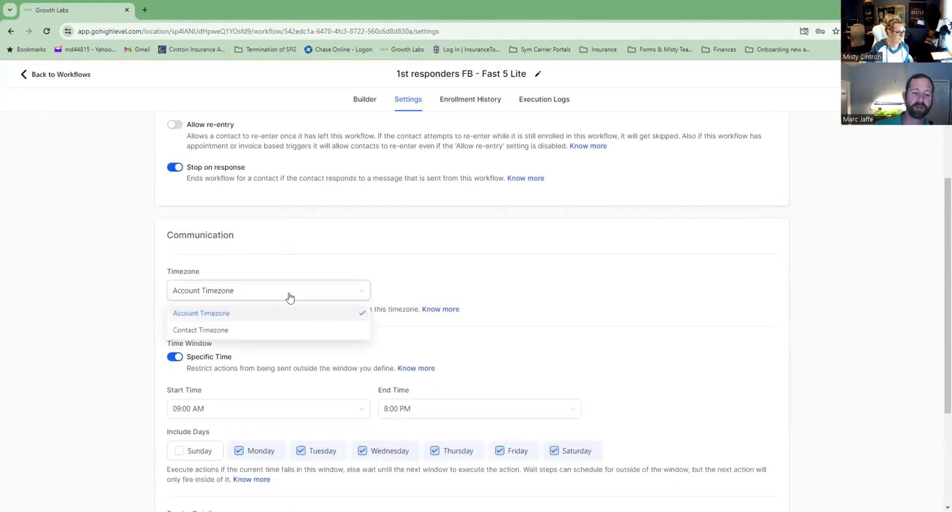
pyautogui.click(258, 329)
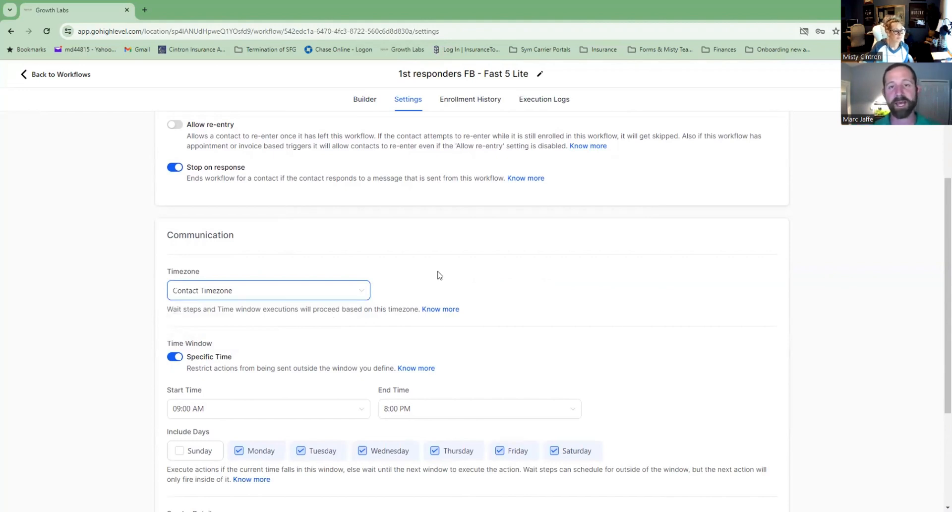
pyautogui.scroll(-1, 439, 278)
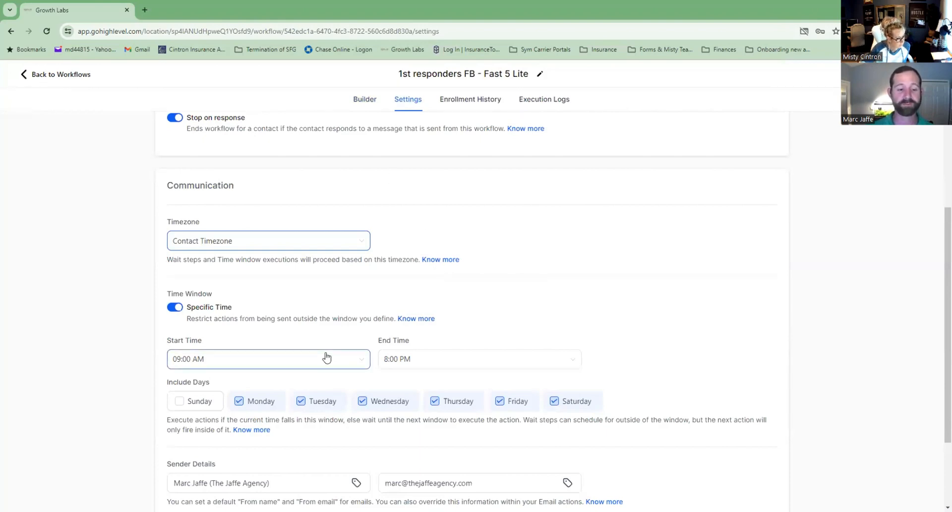
pyautogui.scroll(-1, 237, 330)
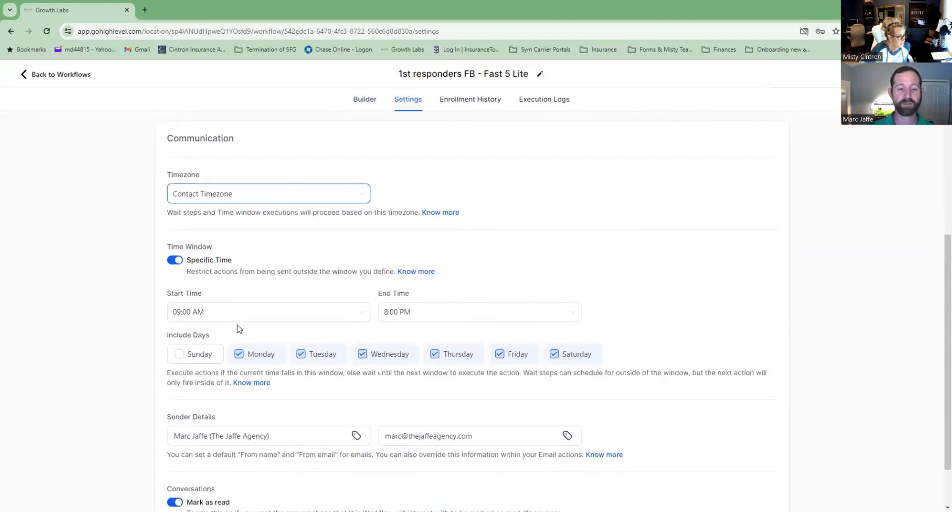
pyautogui.scroll(-1, 238, 328)
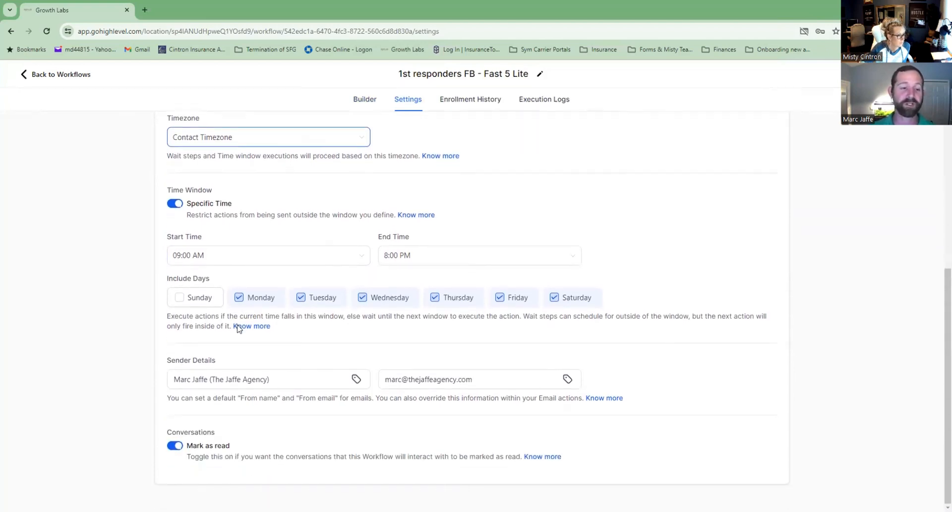
pyautogui.click(180, 258)
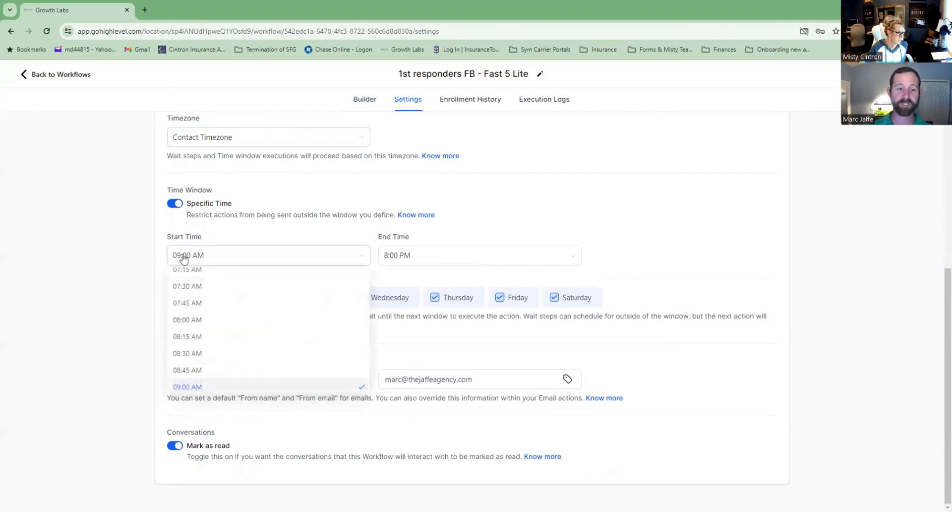
pyautogui.scroll(-3, 197, 328)
pyautogui.scroll(-3, 198, 327)
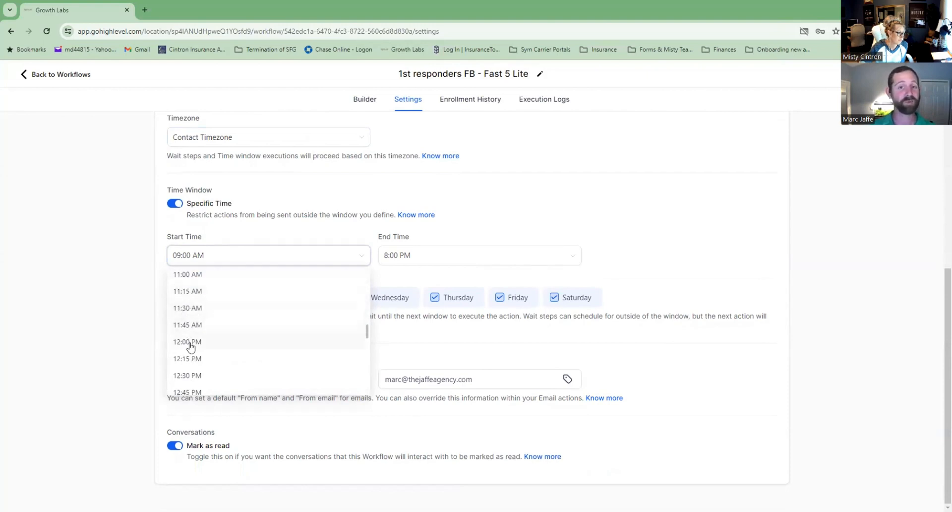
pyautogui.click(190, 342)
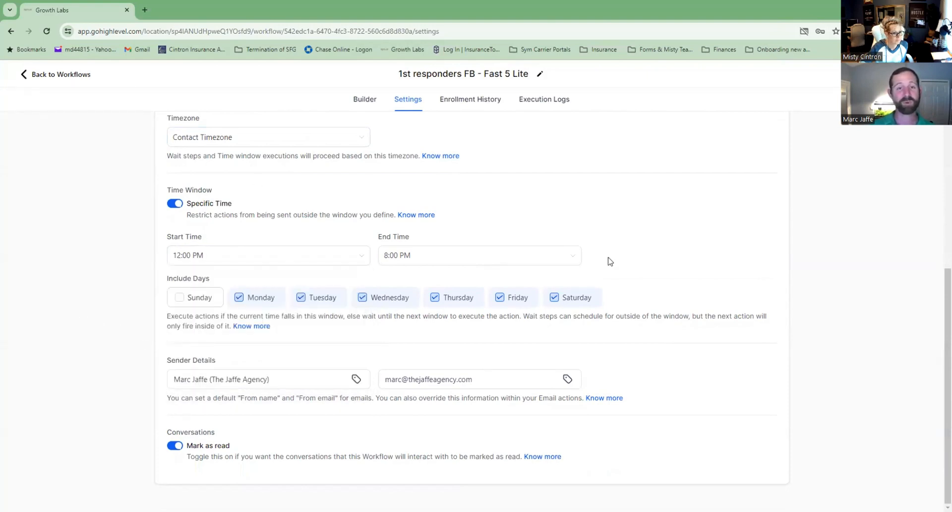
pyautogui.click(201, 255)
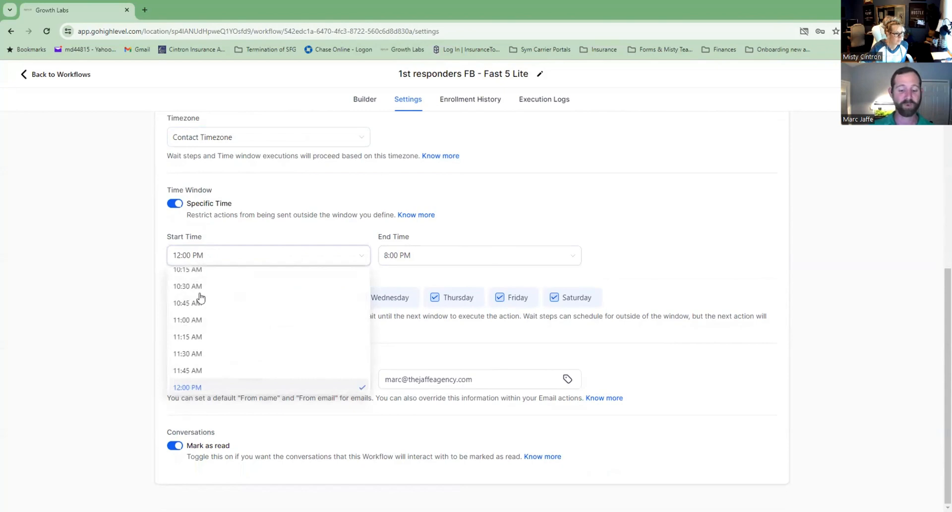
pyautogui.scroll(2, 201, 325)
pyautogui.scroll(3, 200, 324)
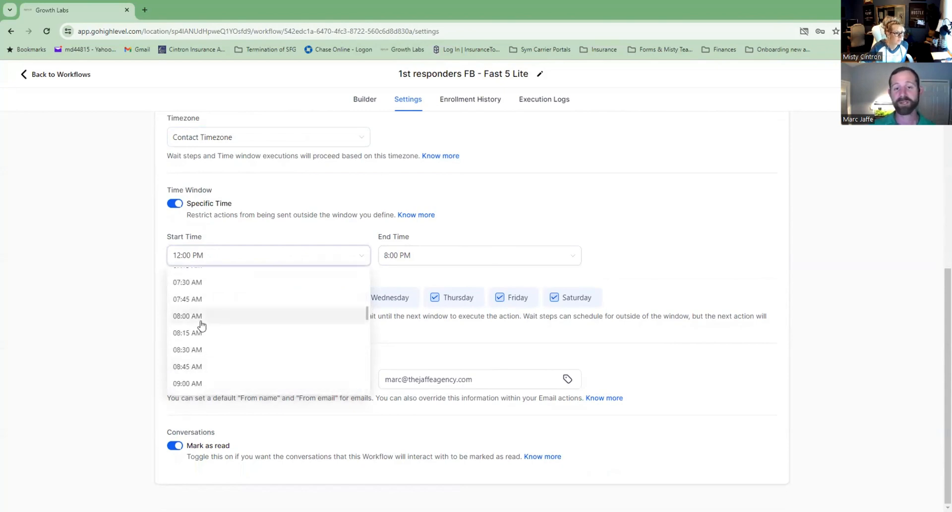
pyautogui.scroll(-1, 201, 325)
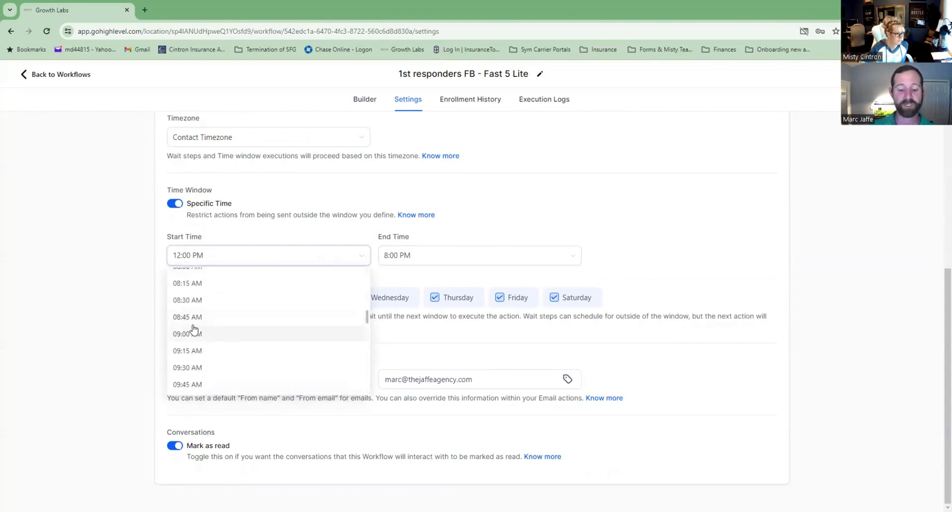
pyautogui.click(184, 334)
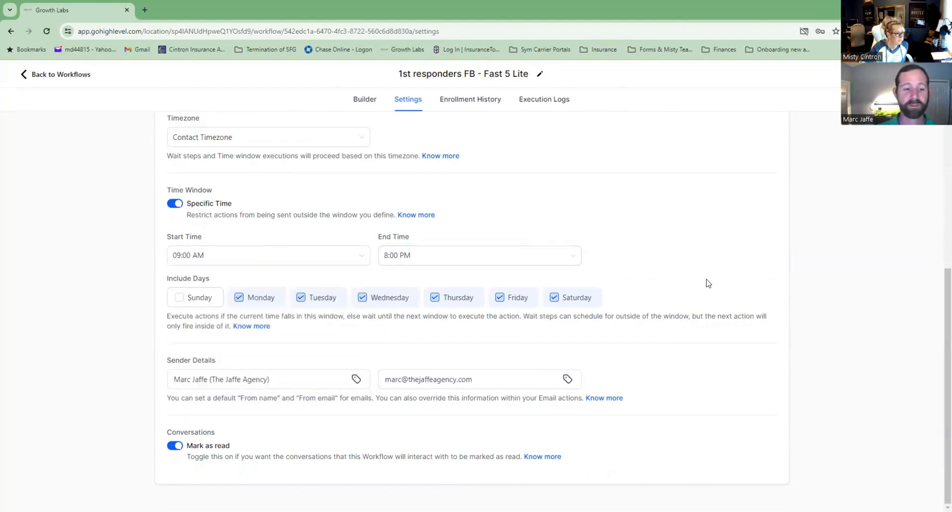
# Replace the default From name with the new agents' names.
pyautogui.click(206, 375)
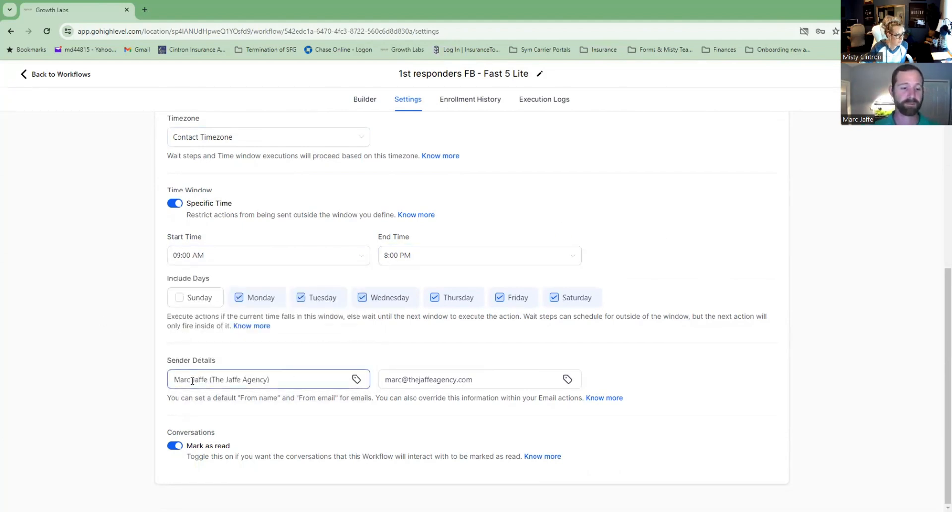
pyautogui.moveTo(282, 382); pyautogui.dragTo(150, 373)
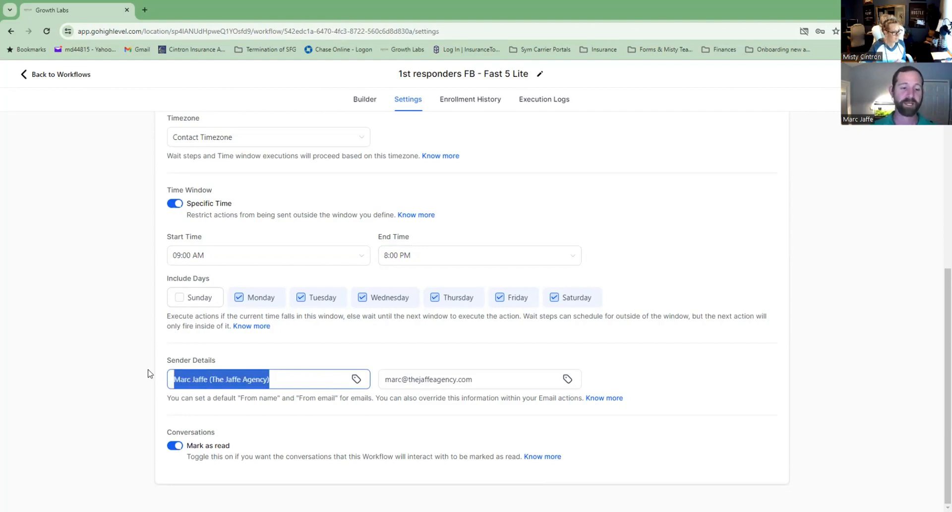
pyautogui.write('mist')
pyautogui.press('BackSpace')
pyautogui.press('BackSpace')
pyautogui.press('BackSpace')
pyautogui.press('BackSpace')
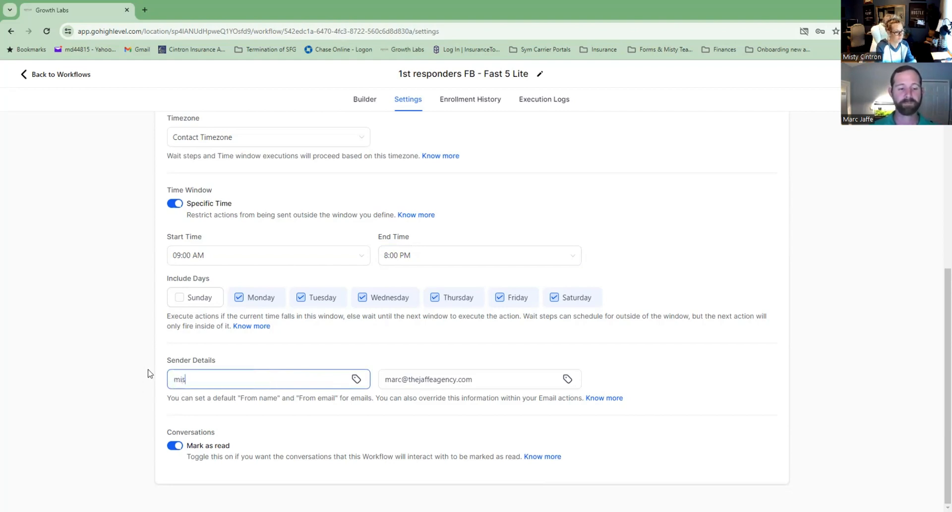
pyautogui.write('Misty')
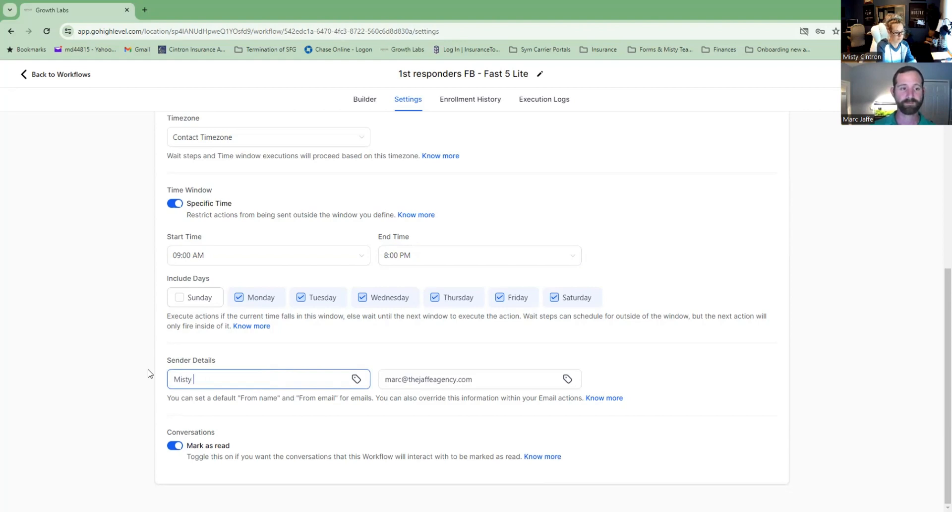
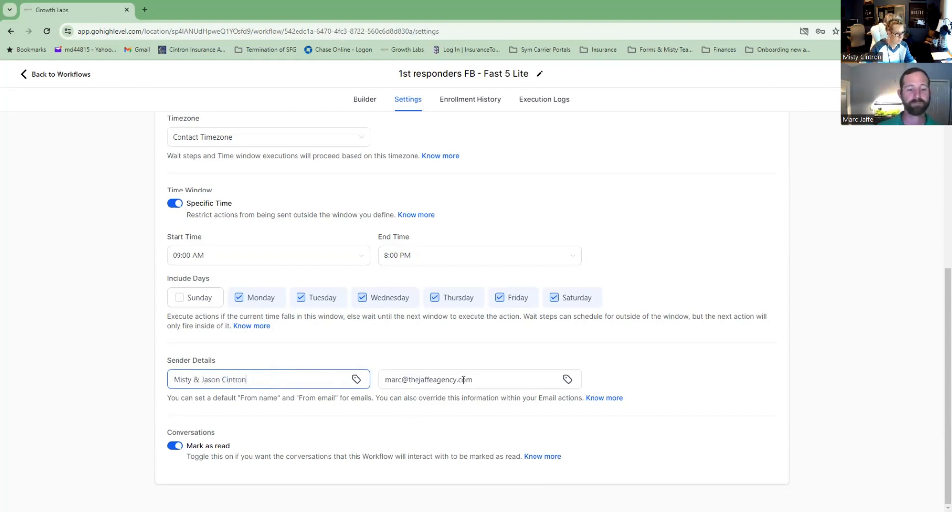
# Enter the new agents' Gmail address as the From email and save the settings.
pyautogui.moveTo(482, 386); pyautogui.dragTo(327, 379)
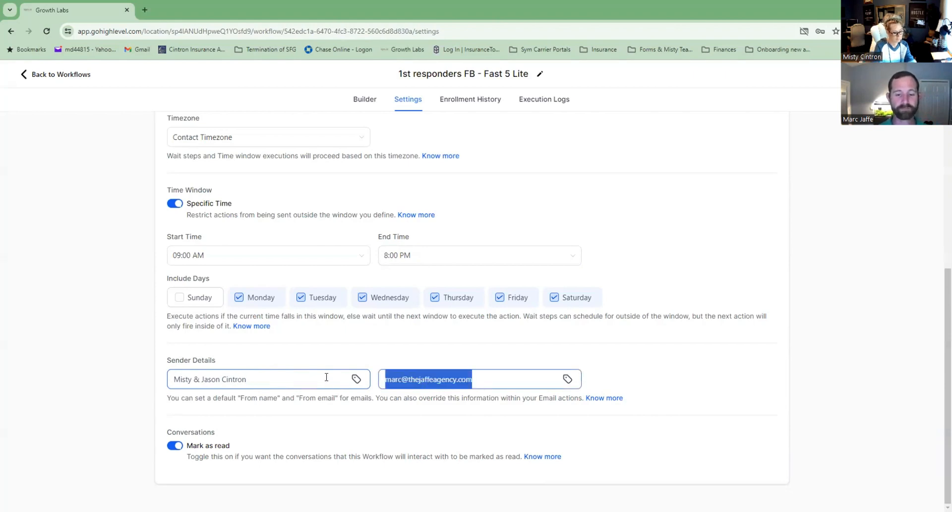
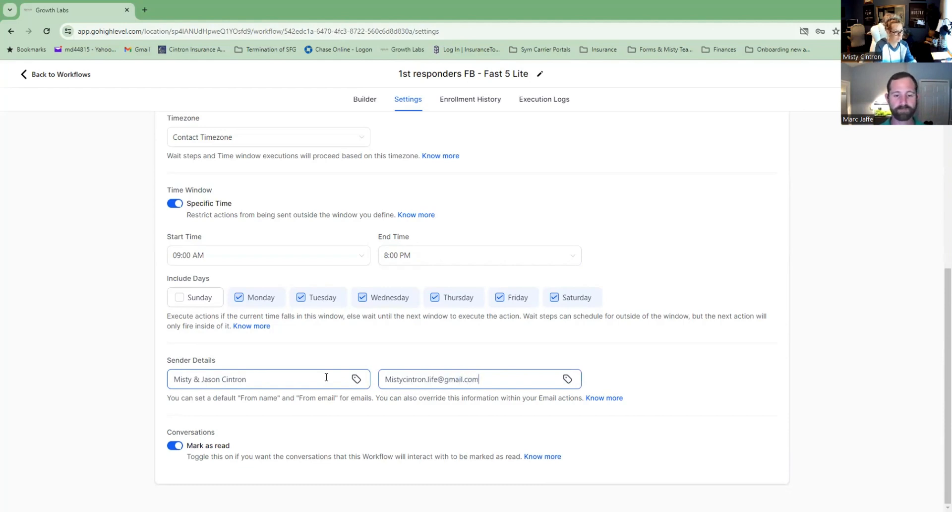
pyautogui.click(714, 371)
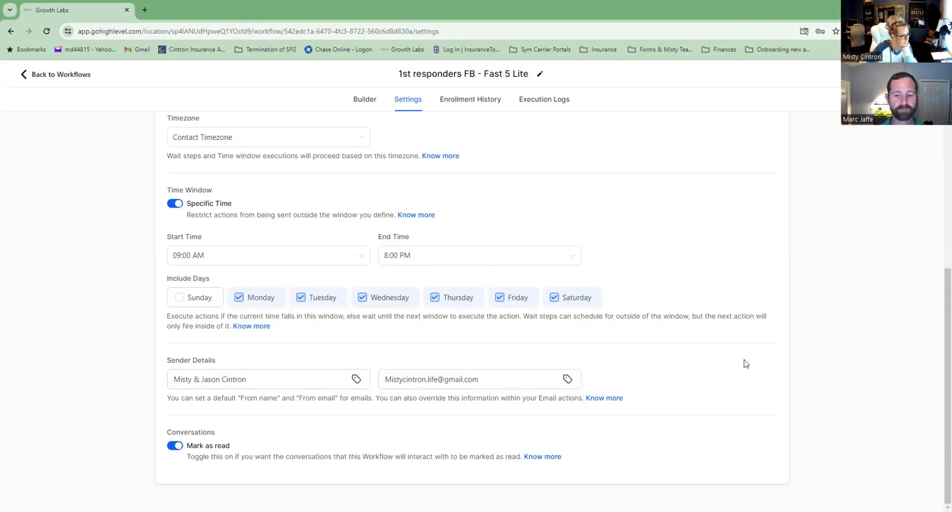
pyautogui.click(923, 74)
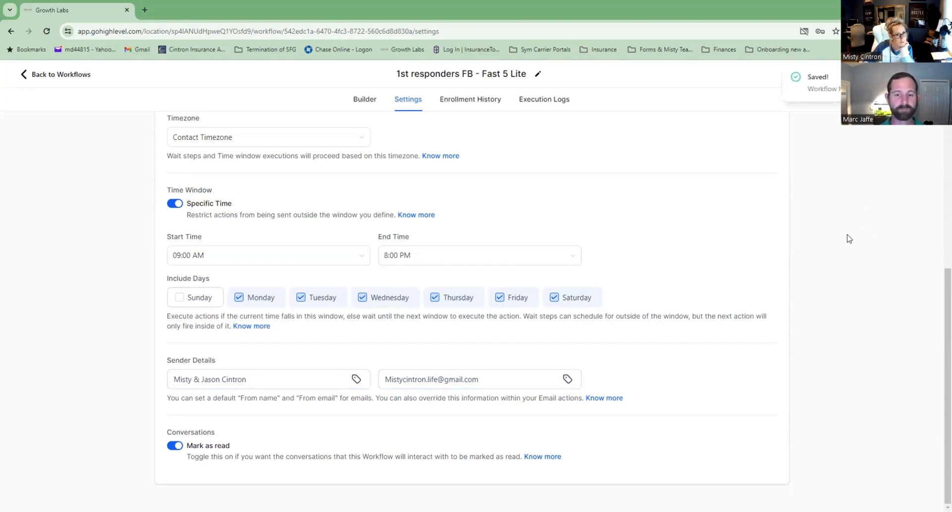
pyautogui.scroll(5, 666, 294)
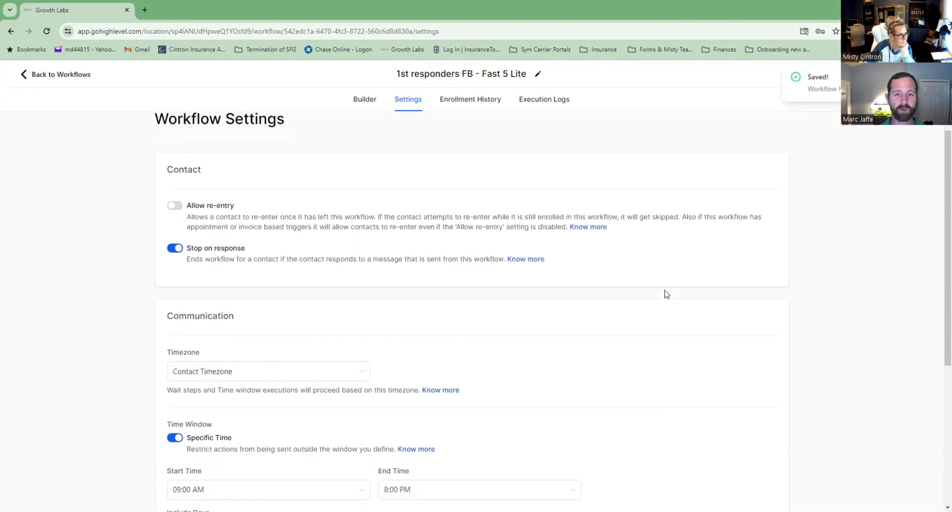
pyautogui.scroll(1, 667, 294)
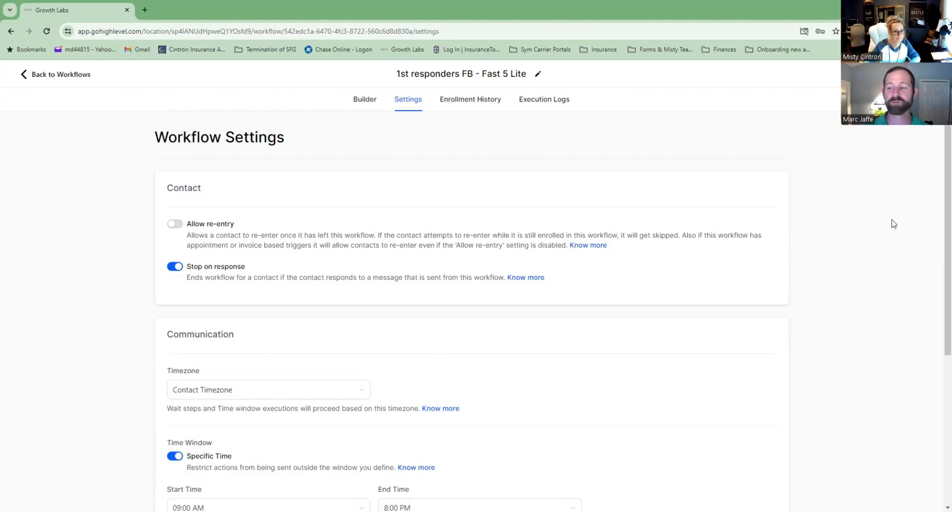
# Go back to the 7. Life Insurance workflow list and scroll through its workflows.
pyautogui.click(66, 75)
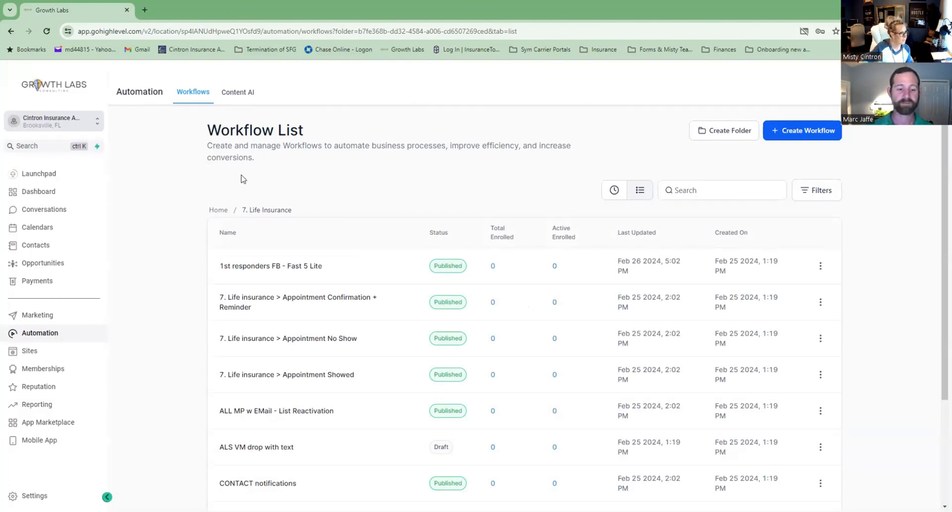
pyautogui.scroll(-2, 311, 177)
pyautogui.scroll(3, 466, 214)
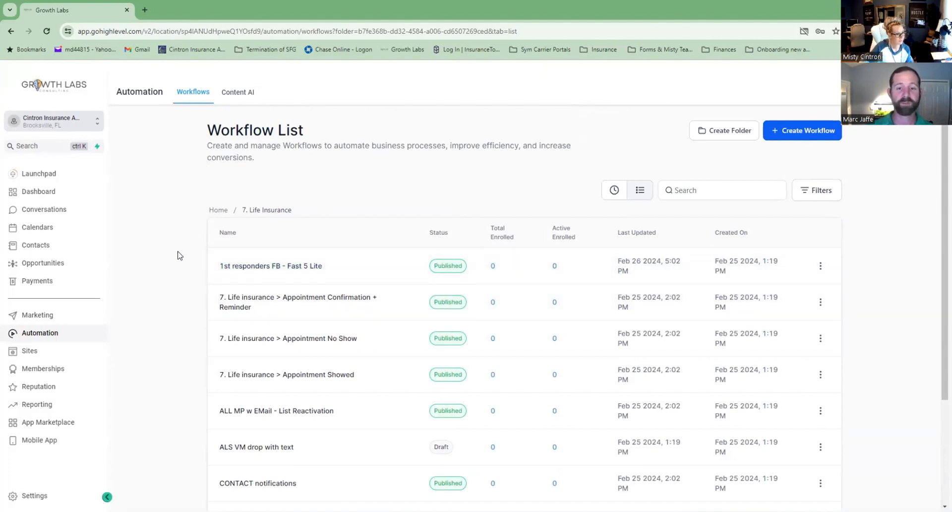
pyautogui.scroll(-3, 165, 262)
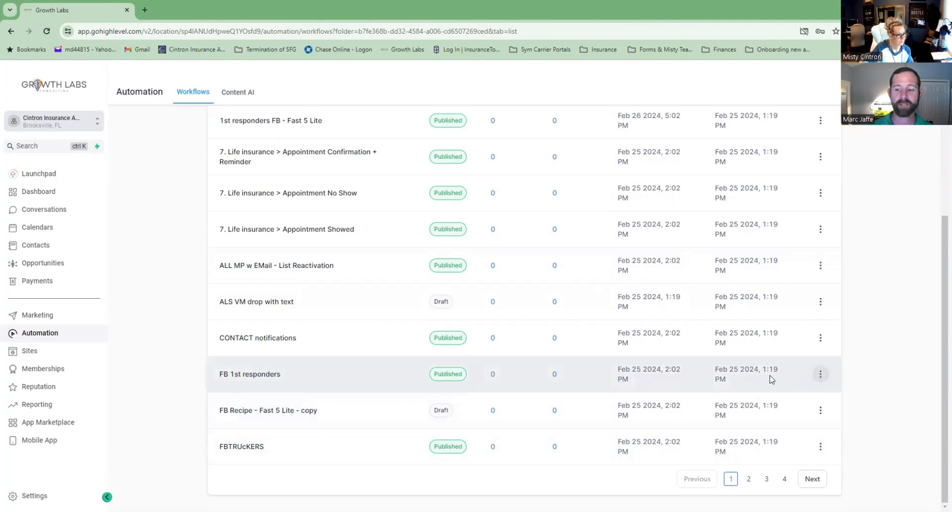
# In the FB 1st responders workflow, set Assign to user to the only listed user and save.
pyautogui.click(821, 374)
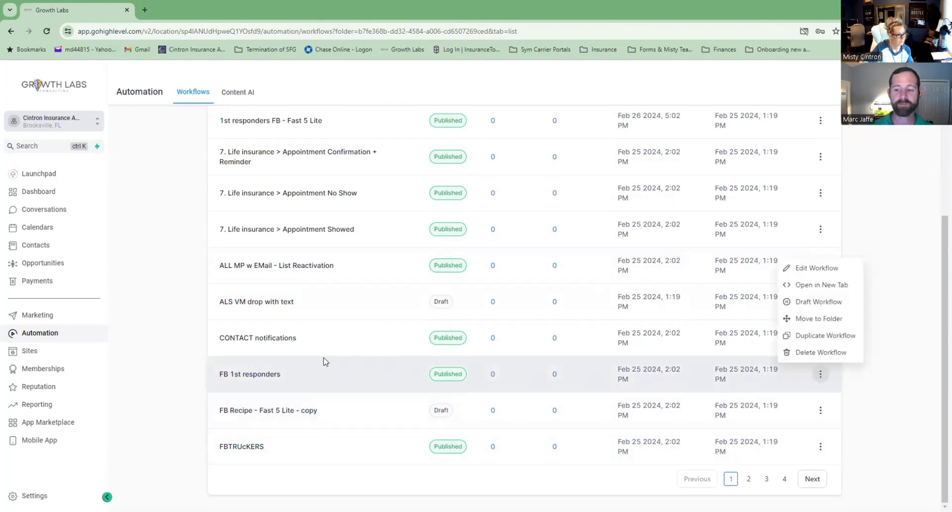
pyautogui.click(261, 373)
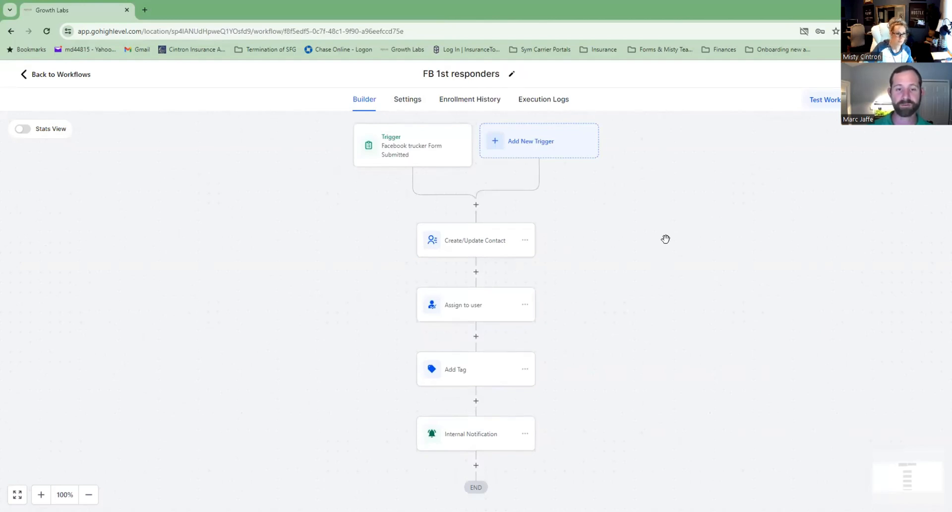
pyautogui.click(484, 316)
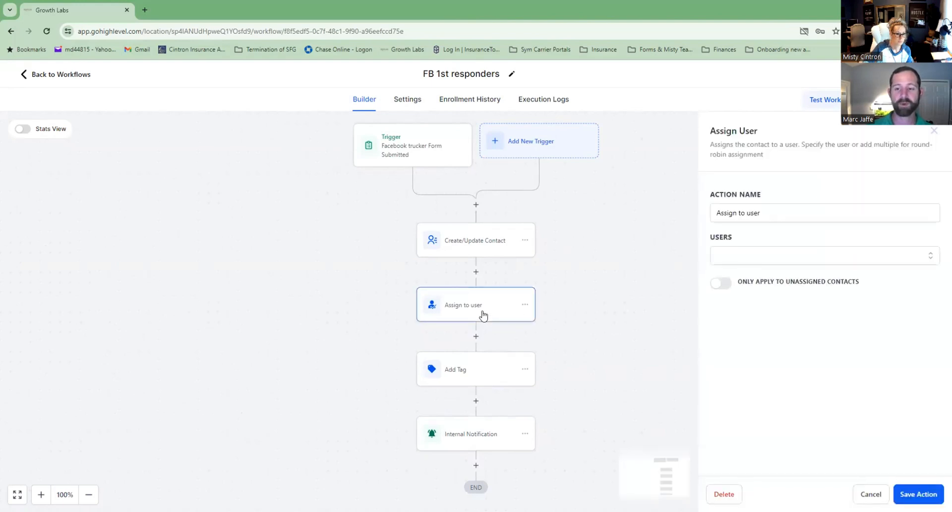
pyautogui.click(766, 261)
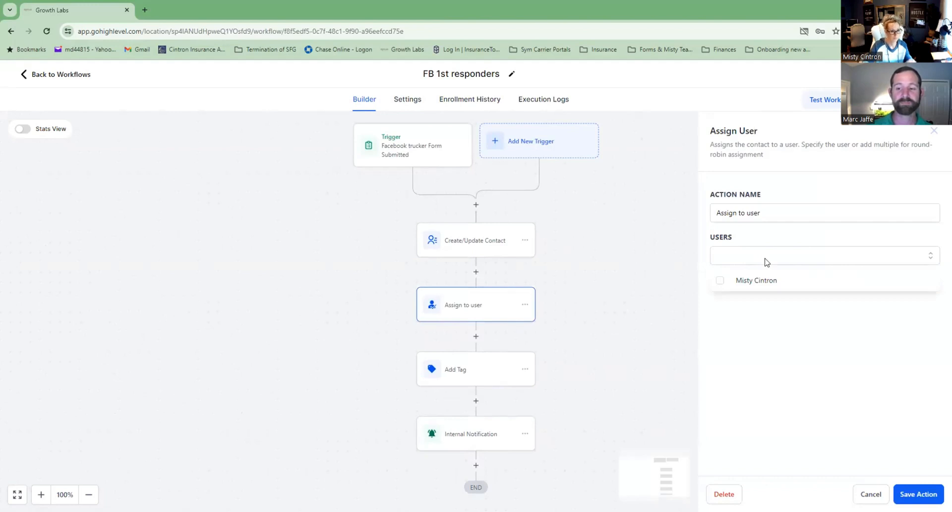
pyautogui.click(764, 280)
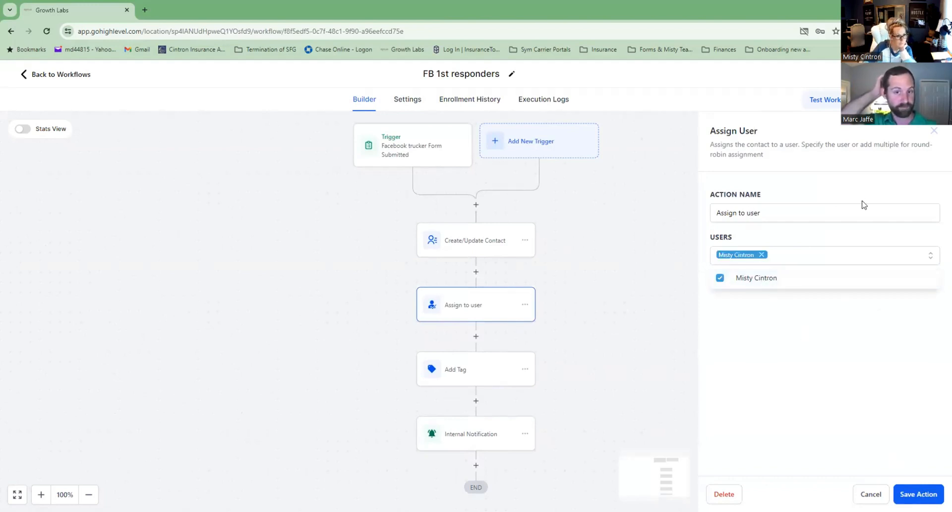
pyautogui.click(737, 326)
pyautogui.click(912, 493)
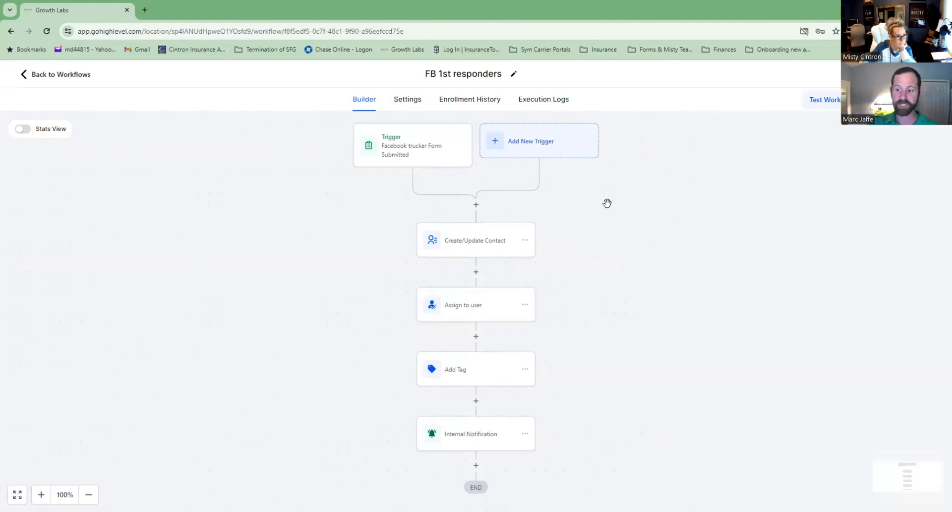
# Filter the Facebook trucker form trigger to the 1st responder Feb 2024 form.
pyautogui.click(548, 153)
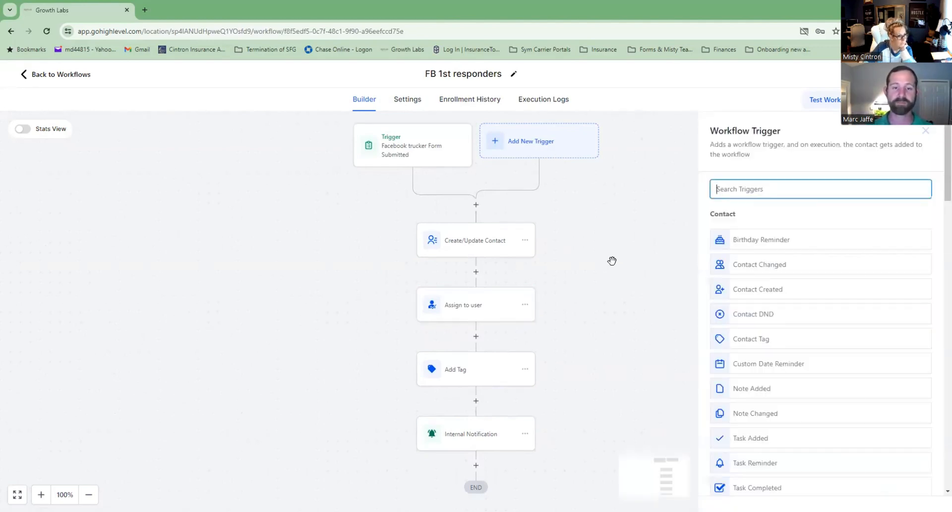
pyautogui.click(635, 240)
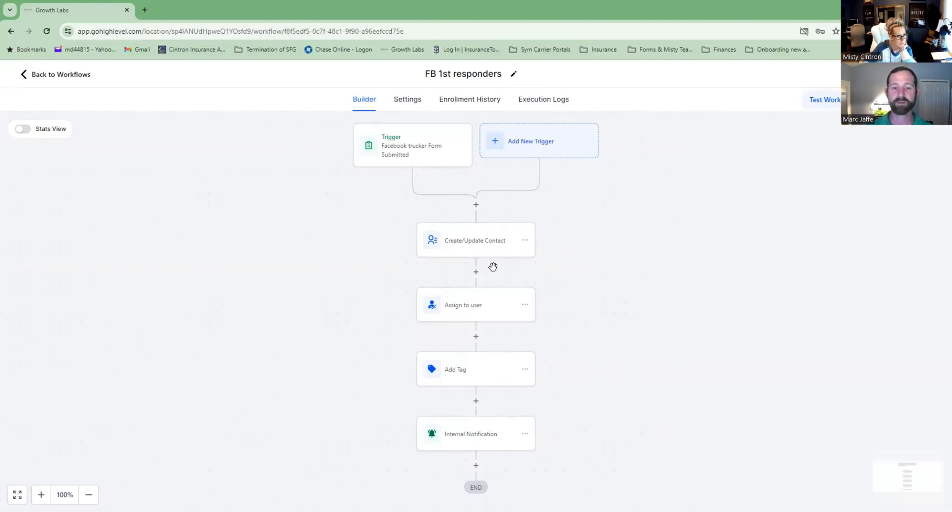
pyautogui.click(430, 157)
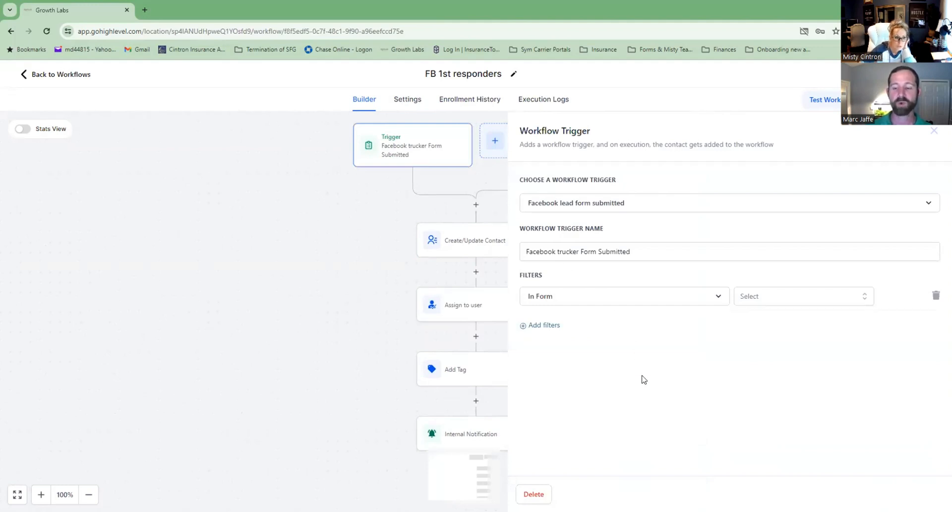
pyautogui.click(758, 299)
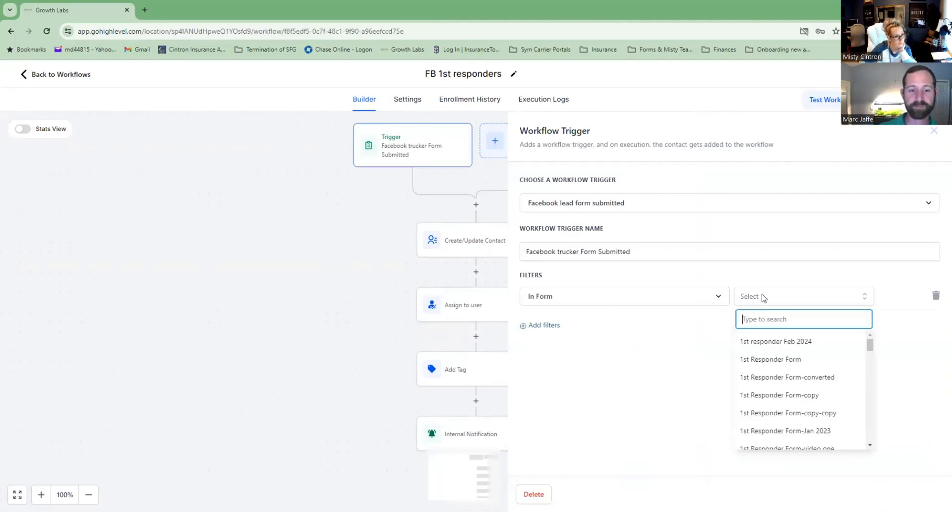
pyautogui.click(773, 342)
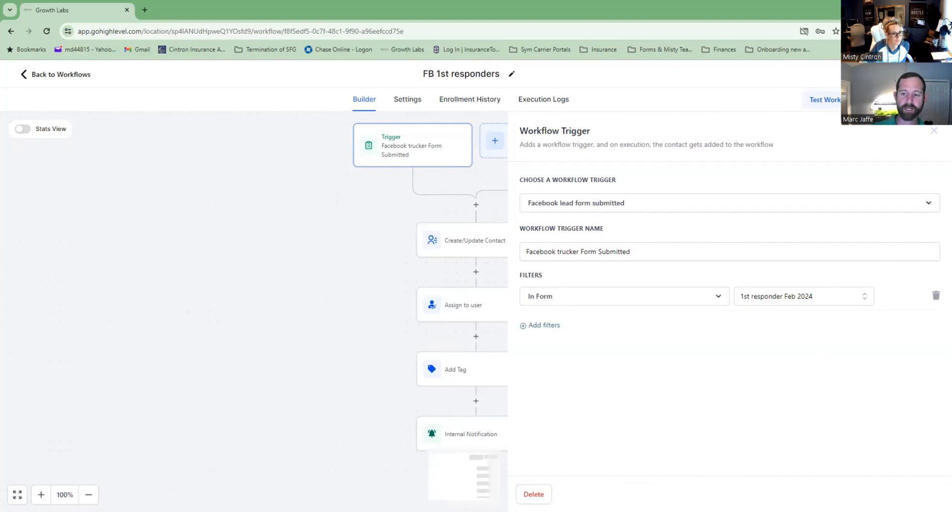
pyautogui.click(932, 131)
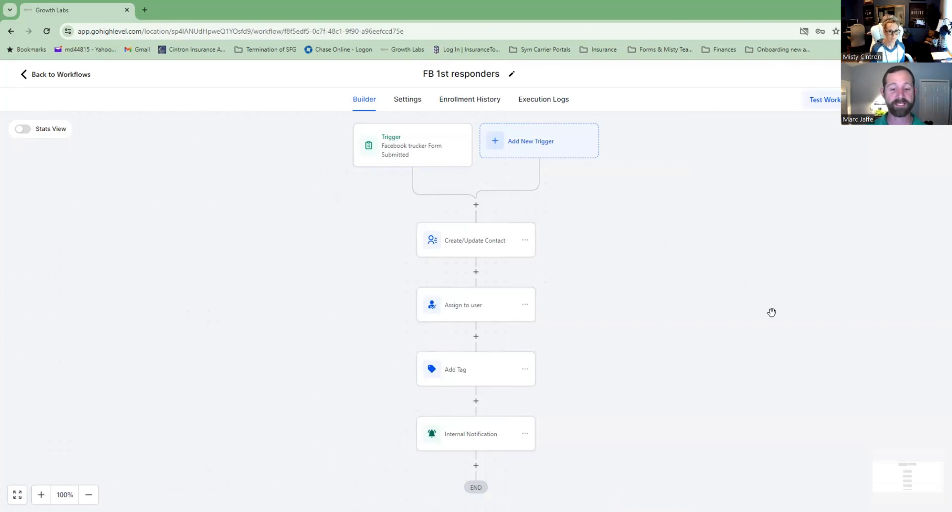
# Change the Internal Notification text from FB TRUCKER to '1st Responder' and save the workflow.
pyautogui.click(481, 374)
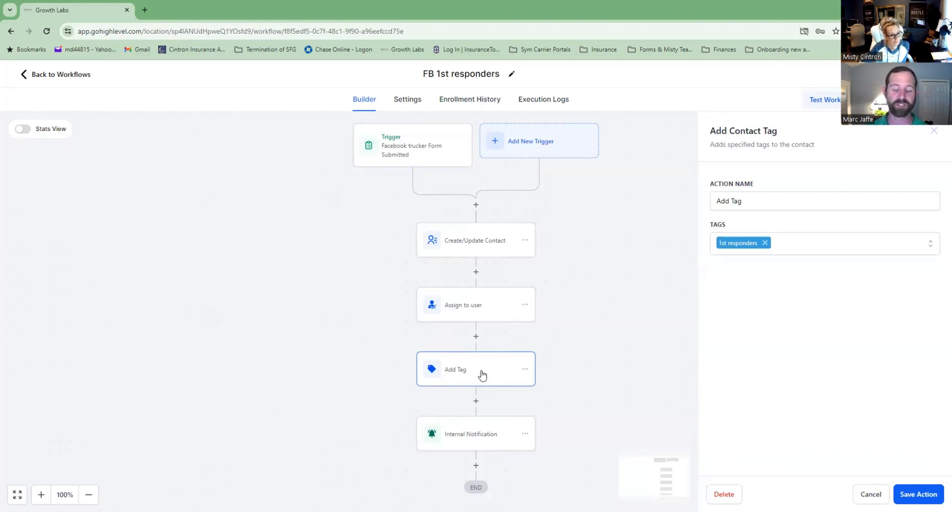
pyautogui.click(488, 435)
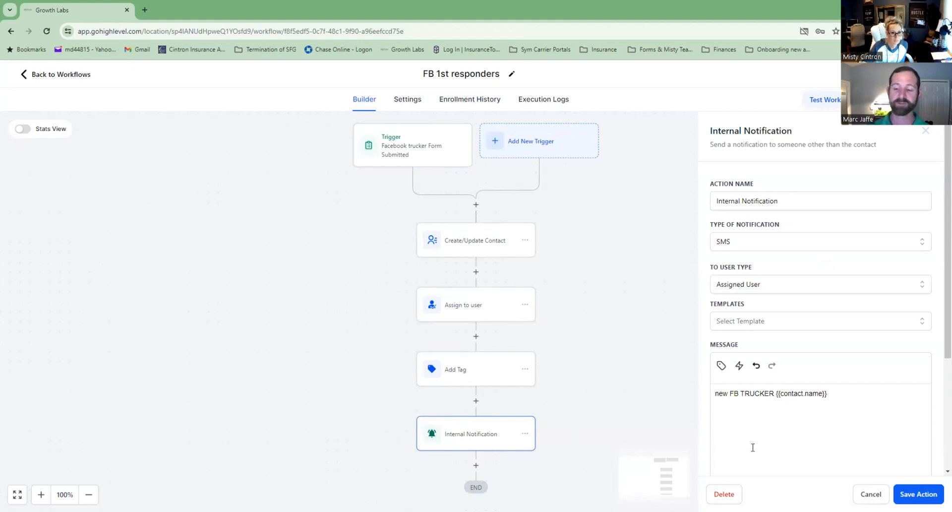
pyautogui.moveTo(776, 393); pyautogui.dragTo(732, 397)
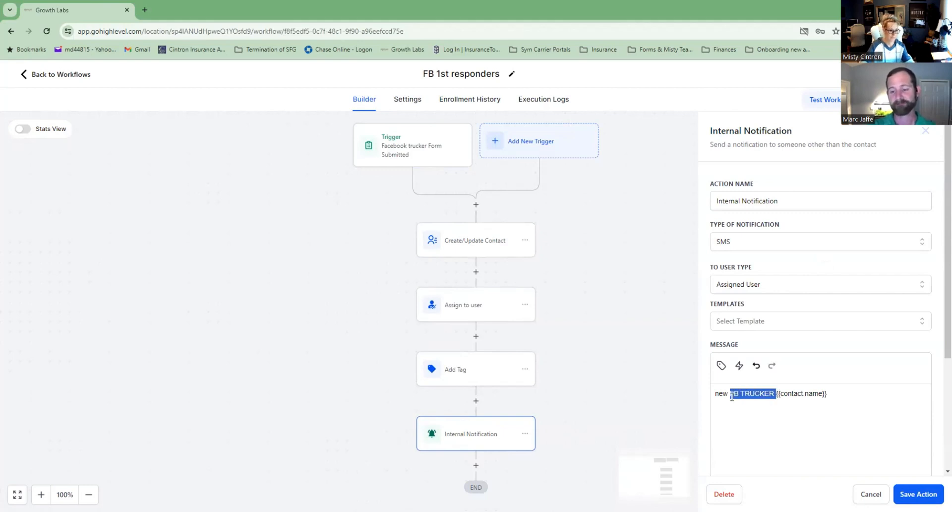
pyautogui.write('1st Respond')
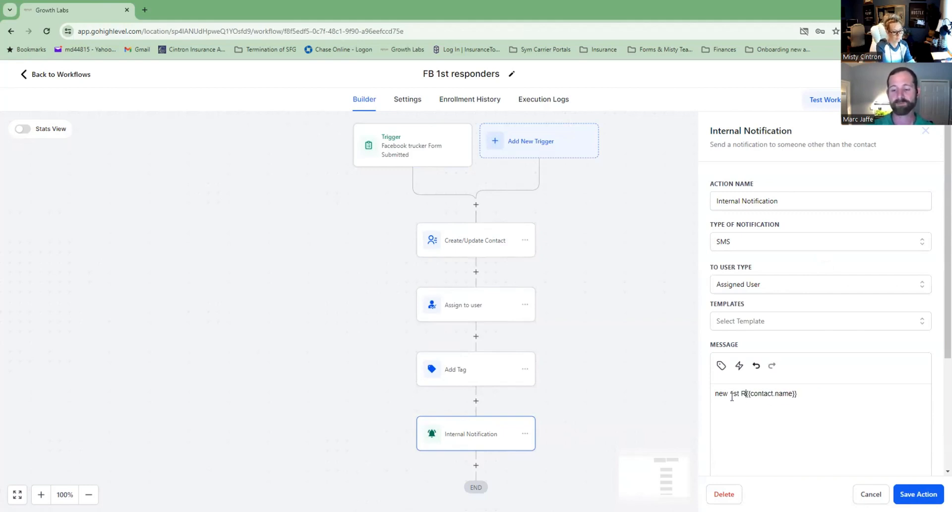
pyautogui.write('er')
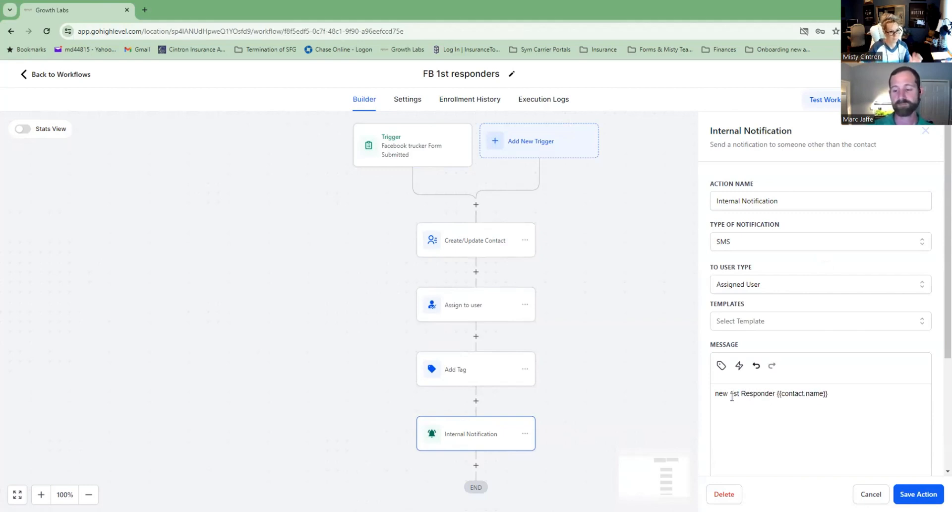
pyautogui.click(925, 495)
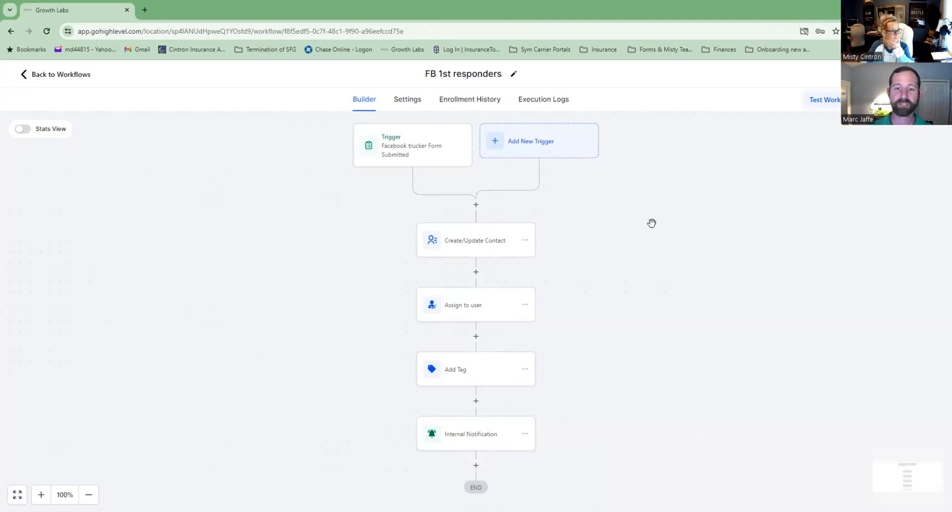
pyautogui.click(924, 74)
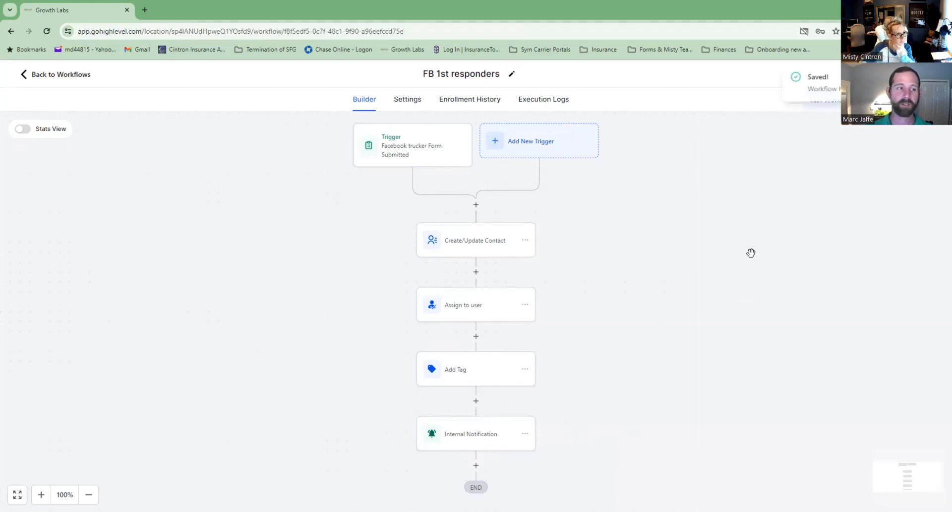
# Reopen the FB 1st responders workflow, review its trigger unchanged, and view its Settings page.
pyautogui.click(28, 79)
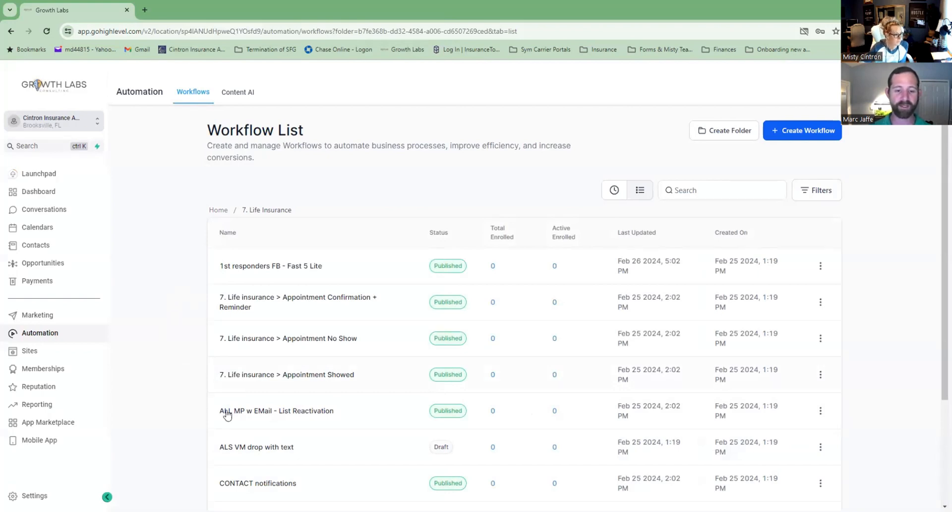
pyautogui.scroll(-2, 283, 370)
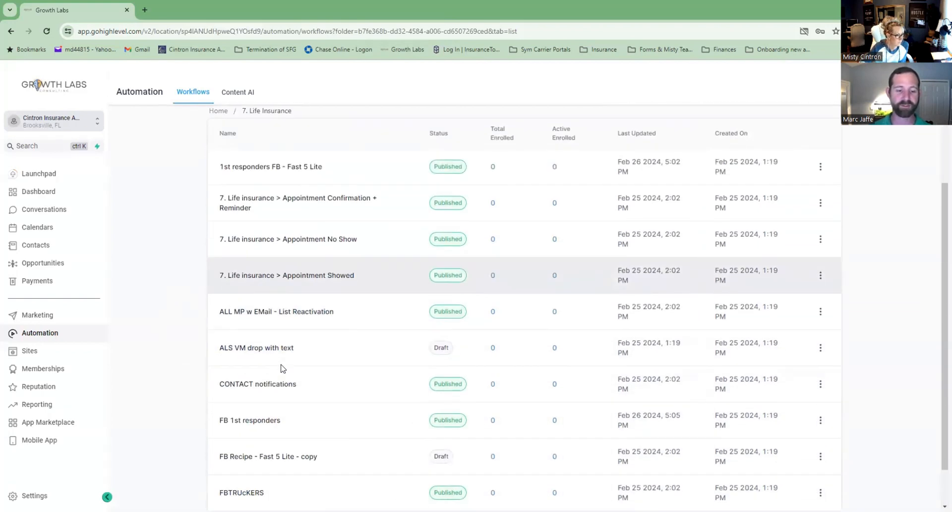
pyautogui.click(267, 425)
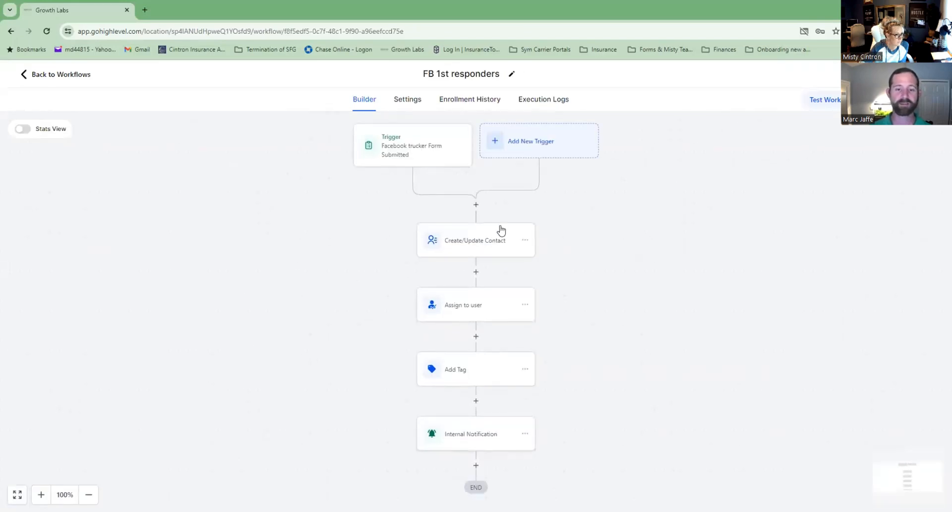
pyautogui.click(419, 159)
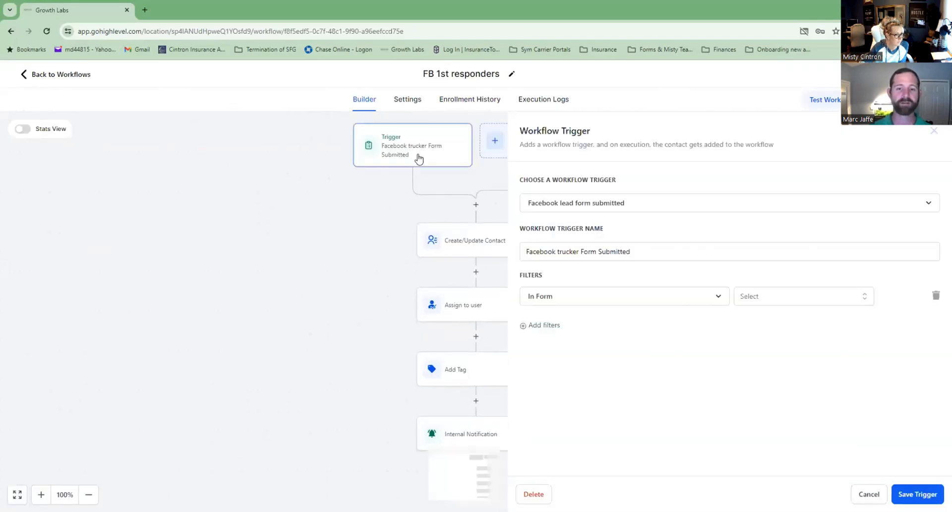
pyautogui.click(868, 494)
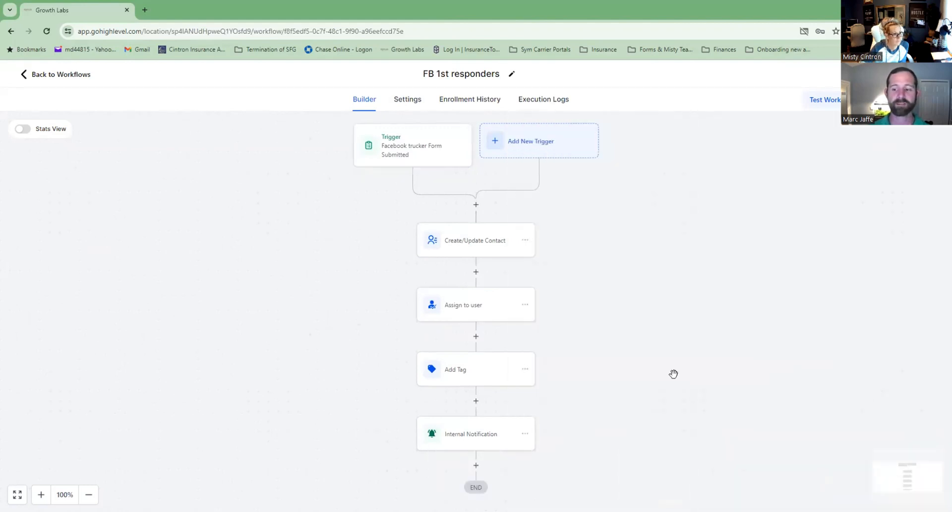
pyautogui.click(407, 98)
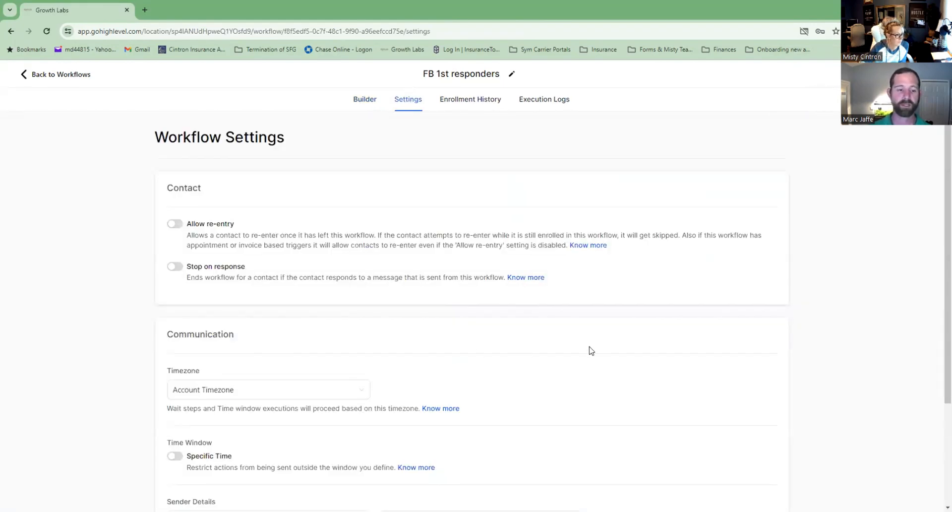
# Set the FB 1st responders workflow timezone to Contact Timezone and save.
pyautogui.scroll(-3, 589, 351)
pyautogui.click(347, 254)
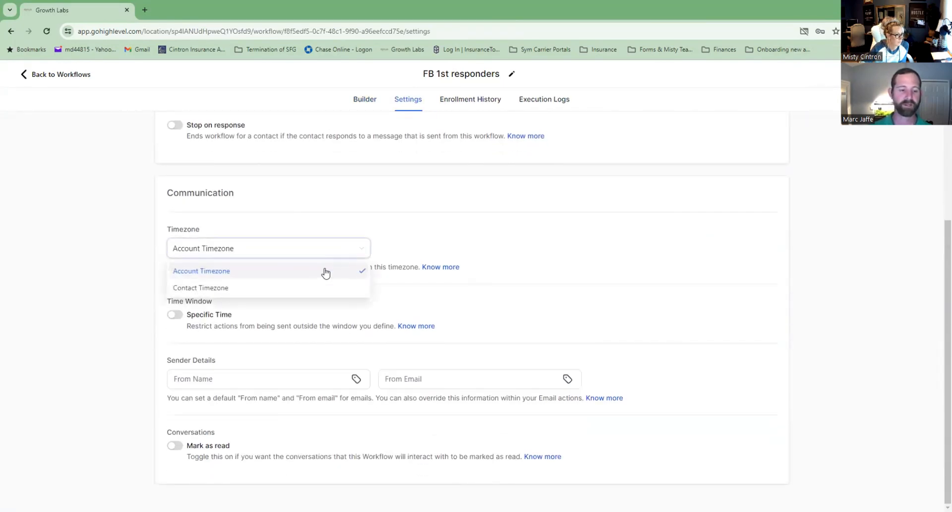
pyautogui.click(307, 287)
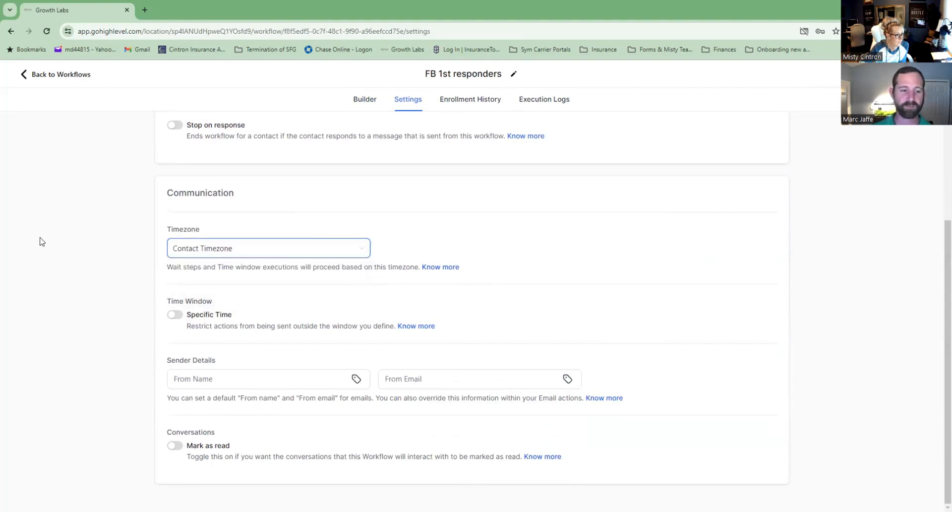
pyautogui.click(117, 226)
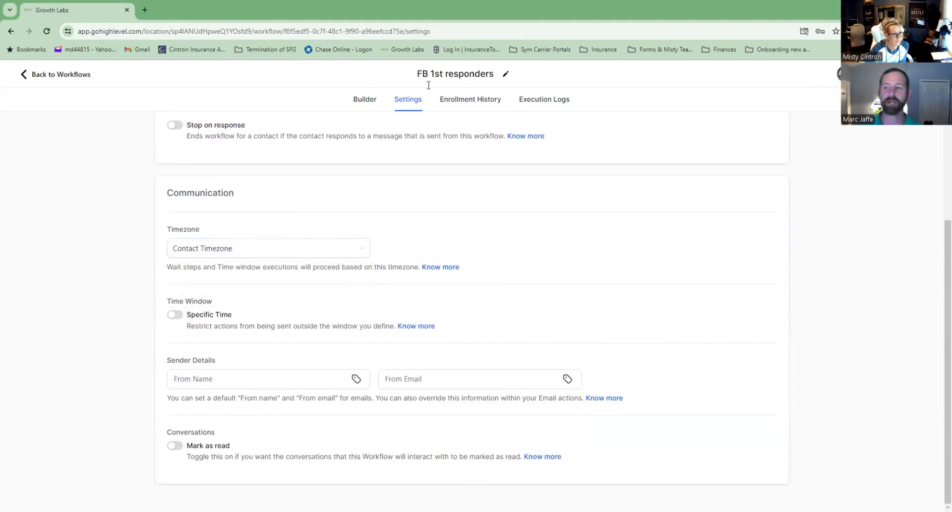
# Go back to the Builder canvas, then return to the 7. Life Insurance workflow list.
pyautogui.click(367, 108)
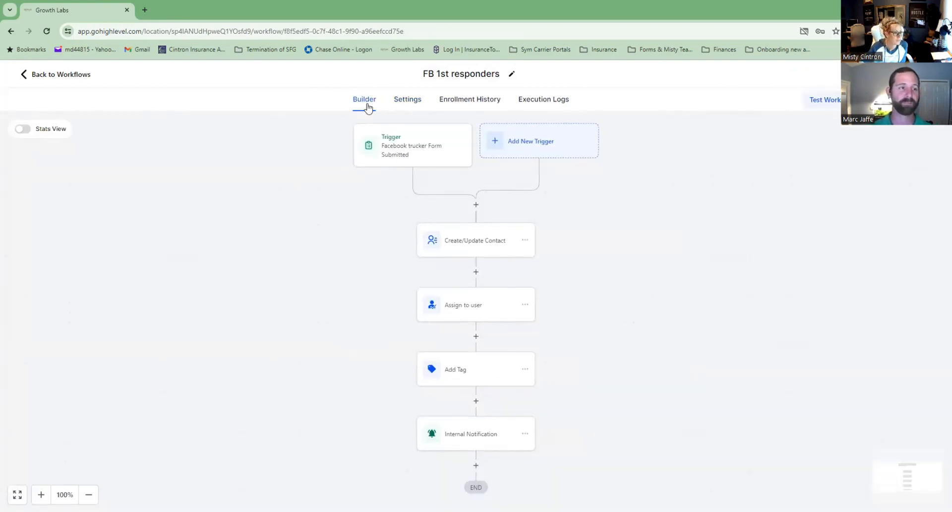
pyautogui.click(73, 79)
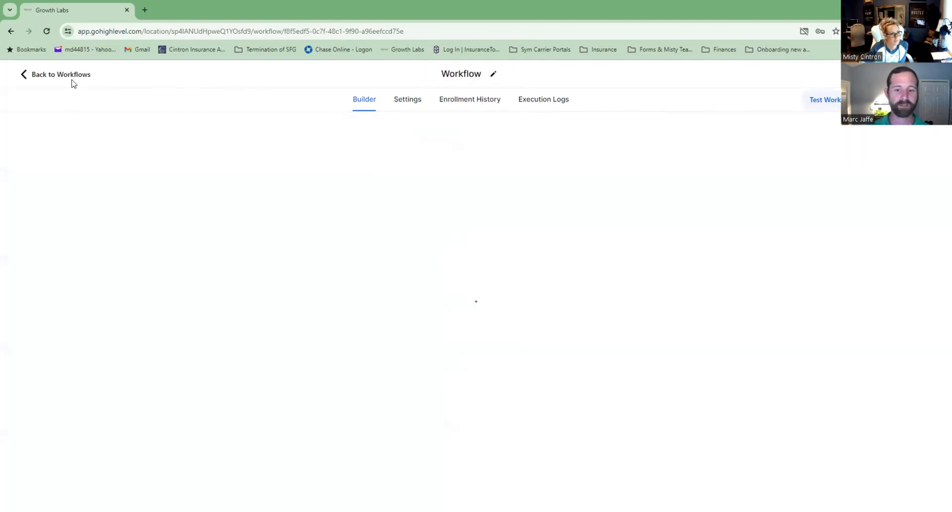